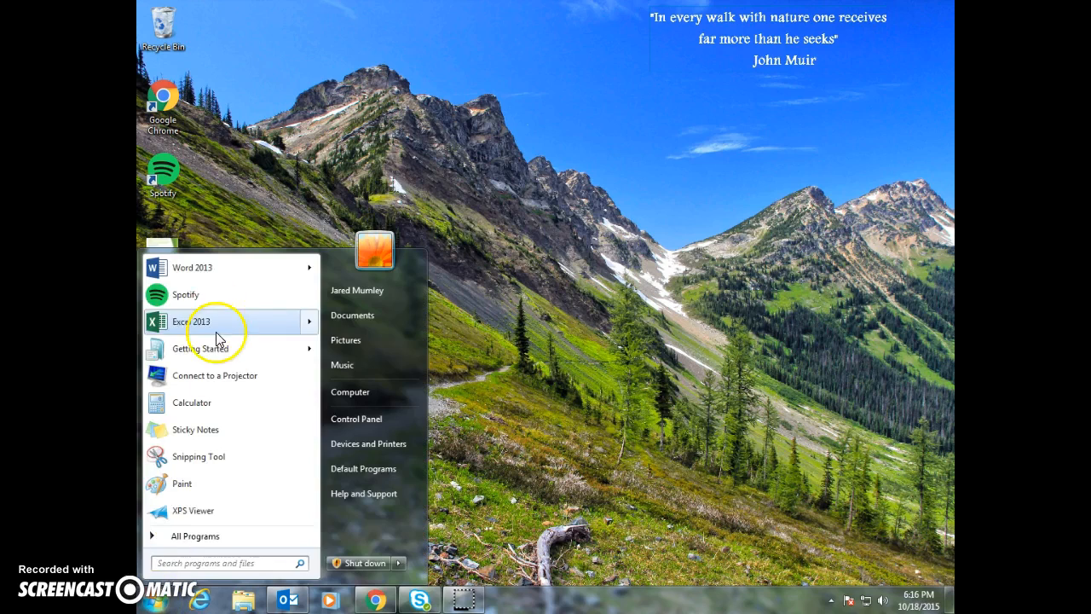
Open Excel 2013 and create a blank workbook
click(208, 321)
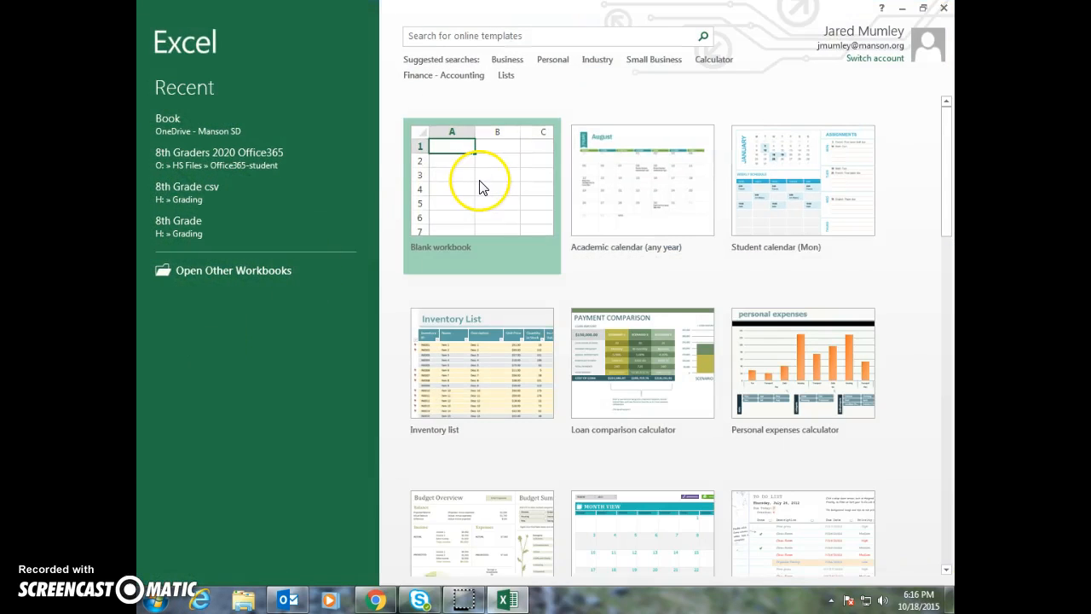
click(481, 181)
key(Up)
key(Up)
key(Left)
key(Left)
key(Left)
key(Left)
key(Left)
key(Left)
key(Left)
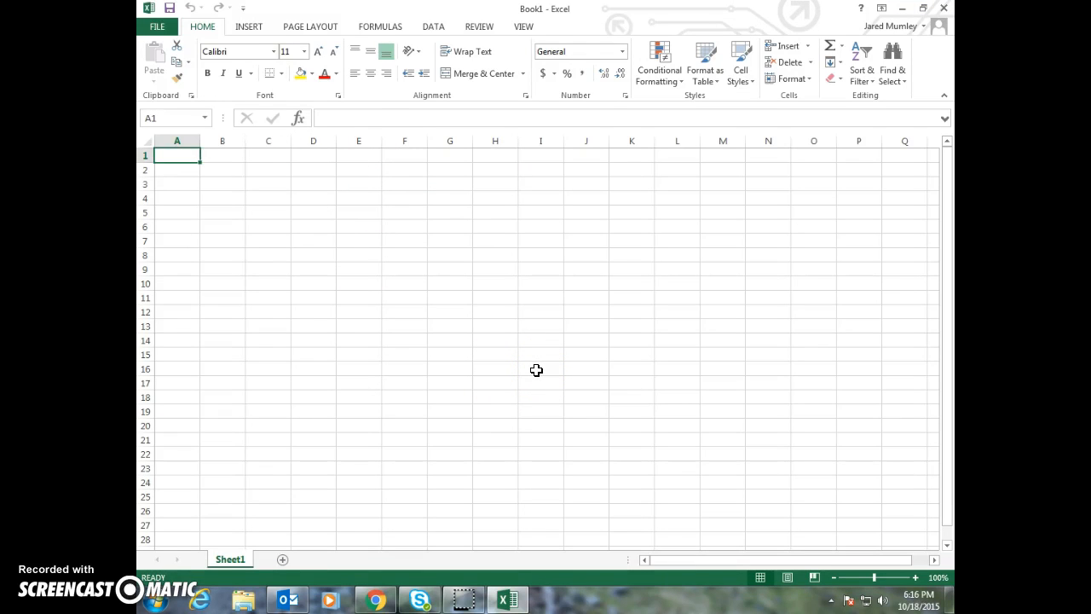
key(Down)
key(Down)
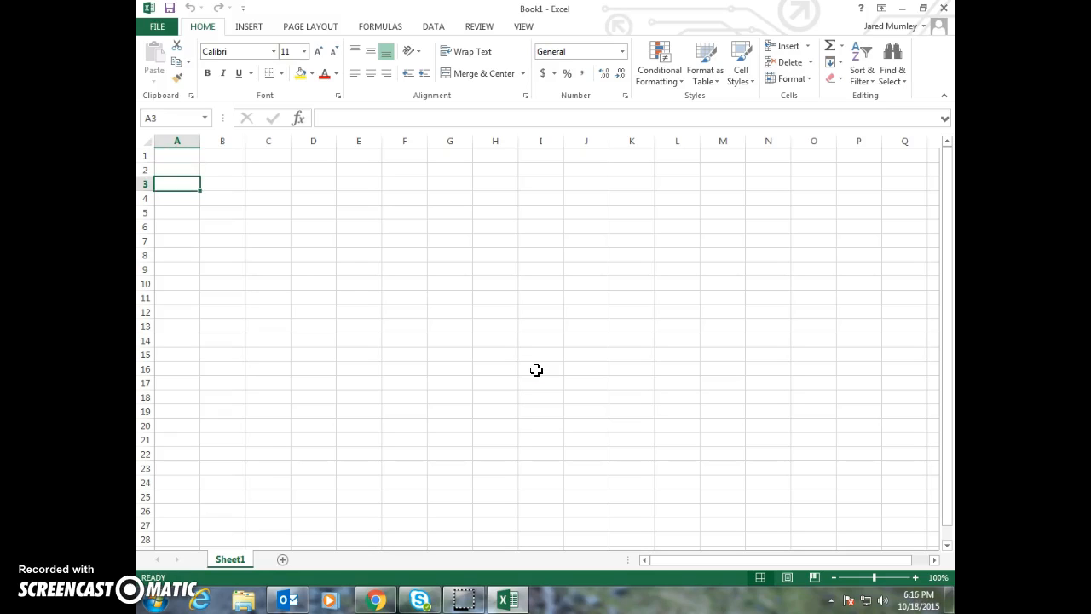
click(177, 216)
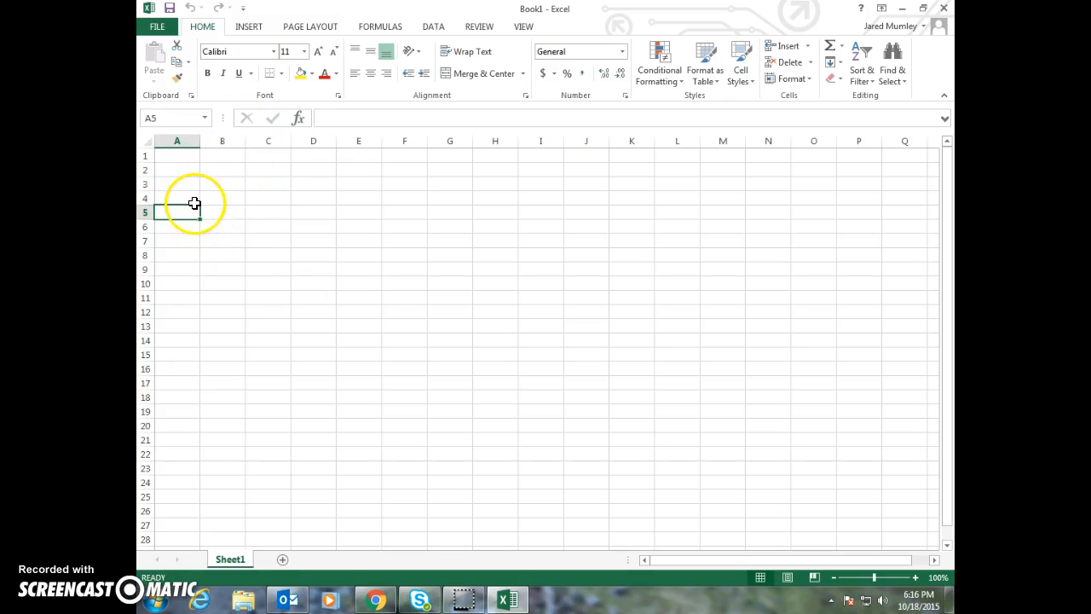
click(190, 183)
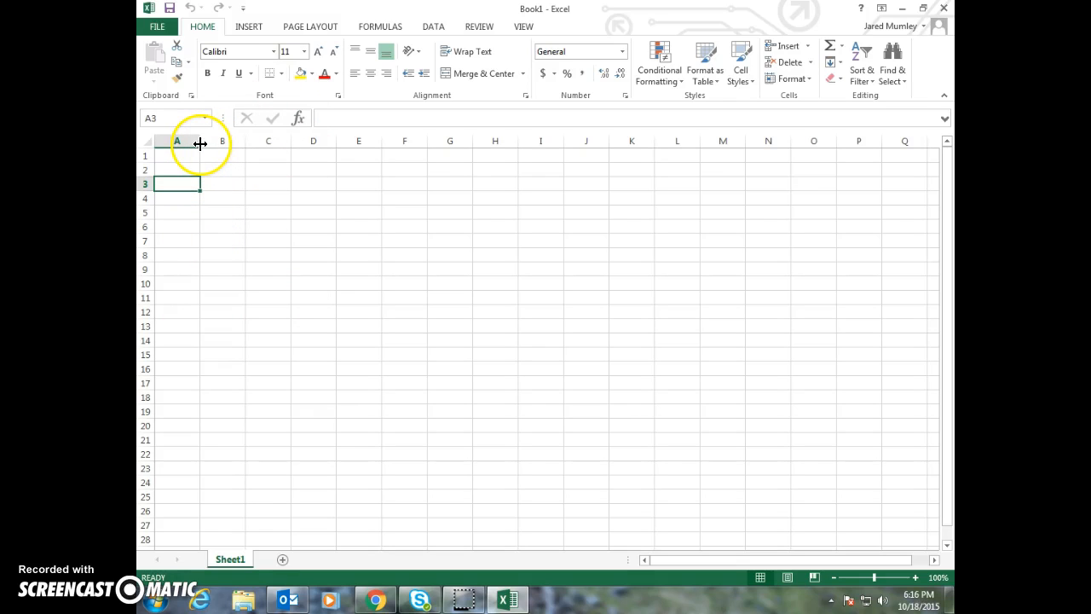
Widen columns A through E and enter the row label Control in cell A4
drag(201, 141, 529, 145)
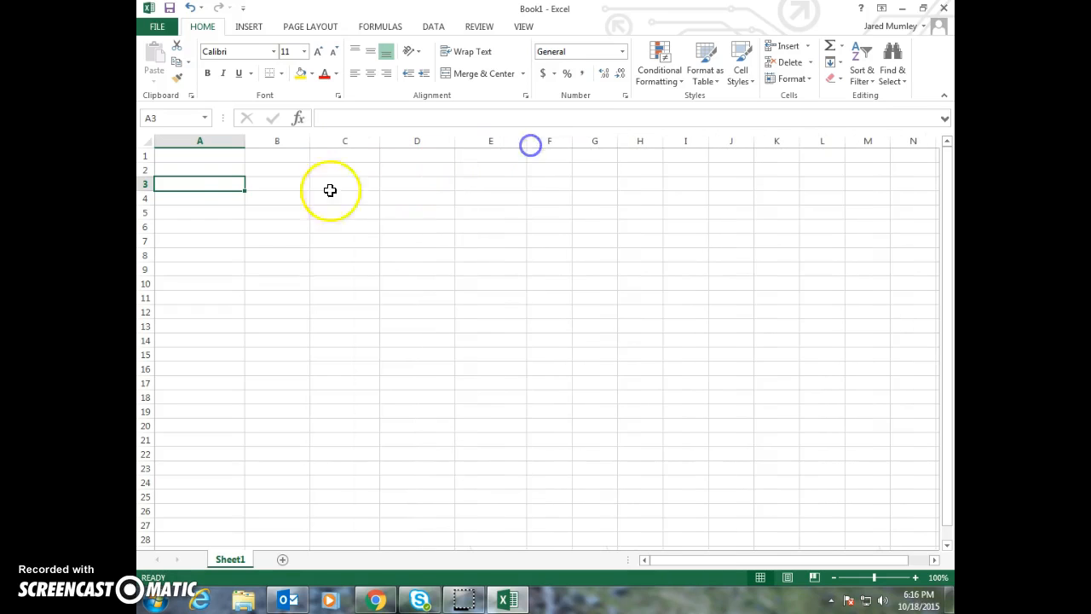
click(189, 187)
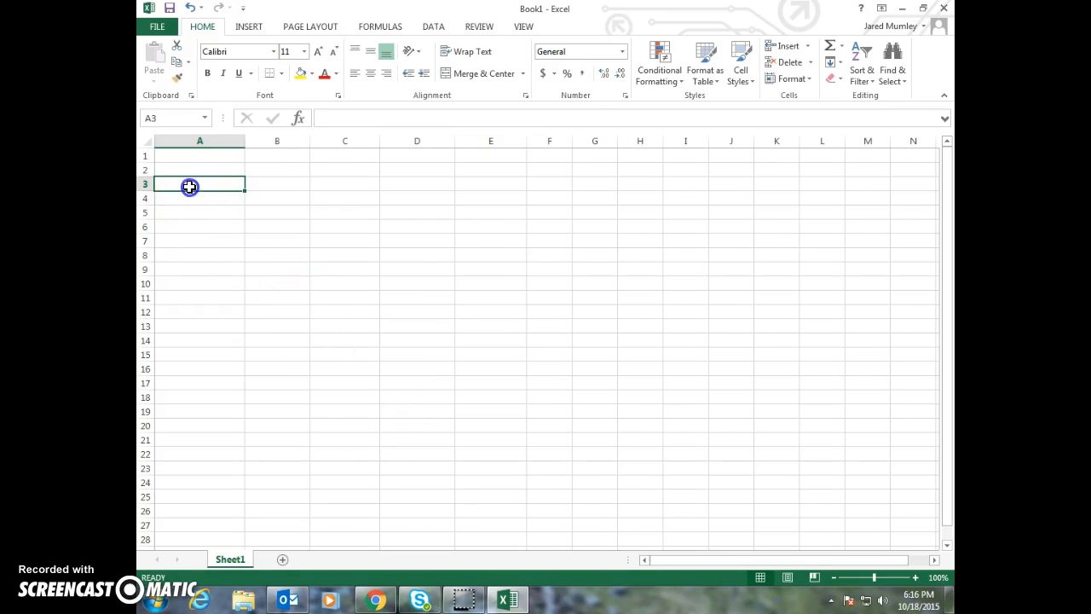
key(Down)
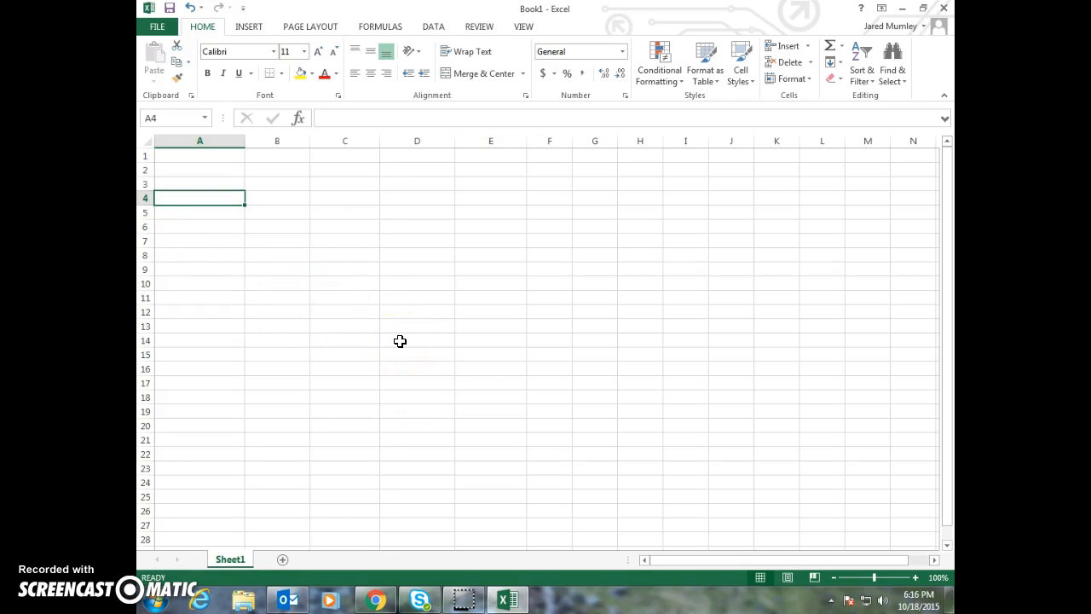
text(Control)
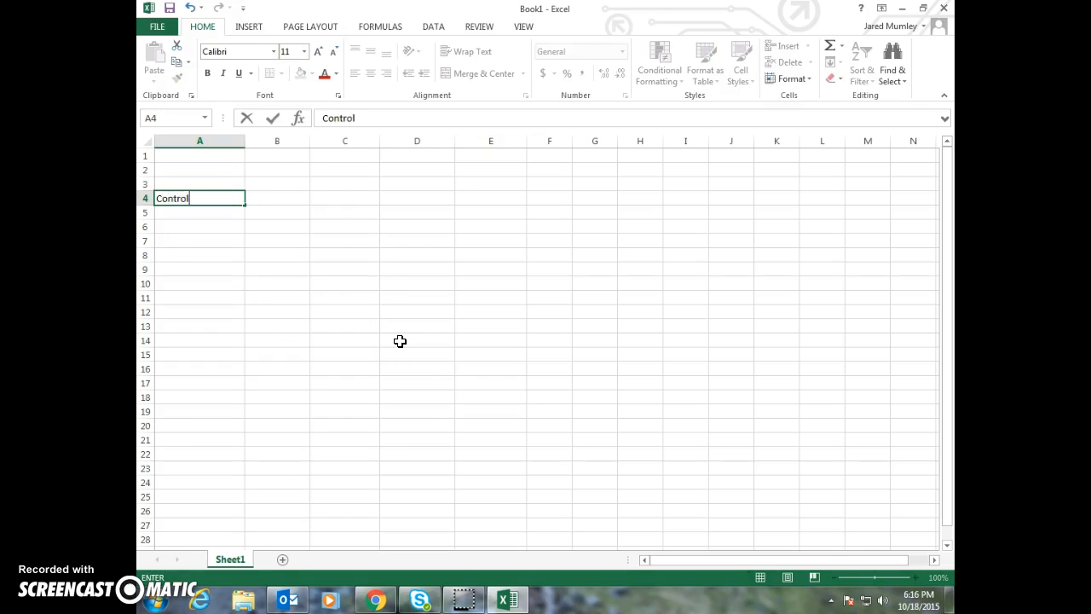
key(Return)
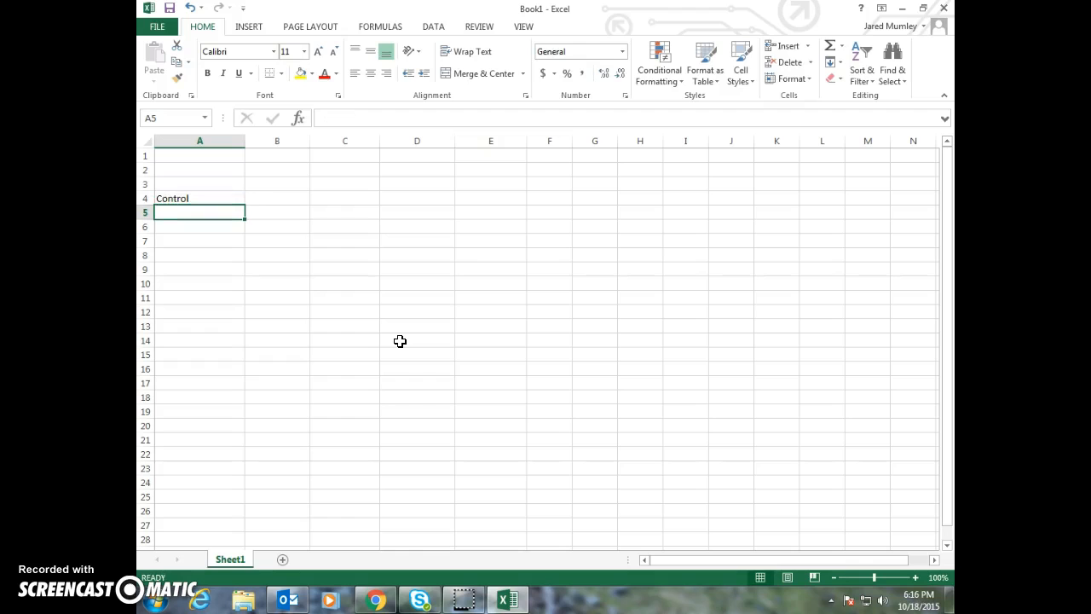
Enter the row label Mystery Fertilizer in cell A5
text(Mystery Fertilzier)
key(Return)
key(Up)
text(Mystery Fertilizer)
key(Return)
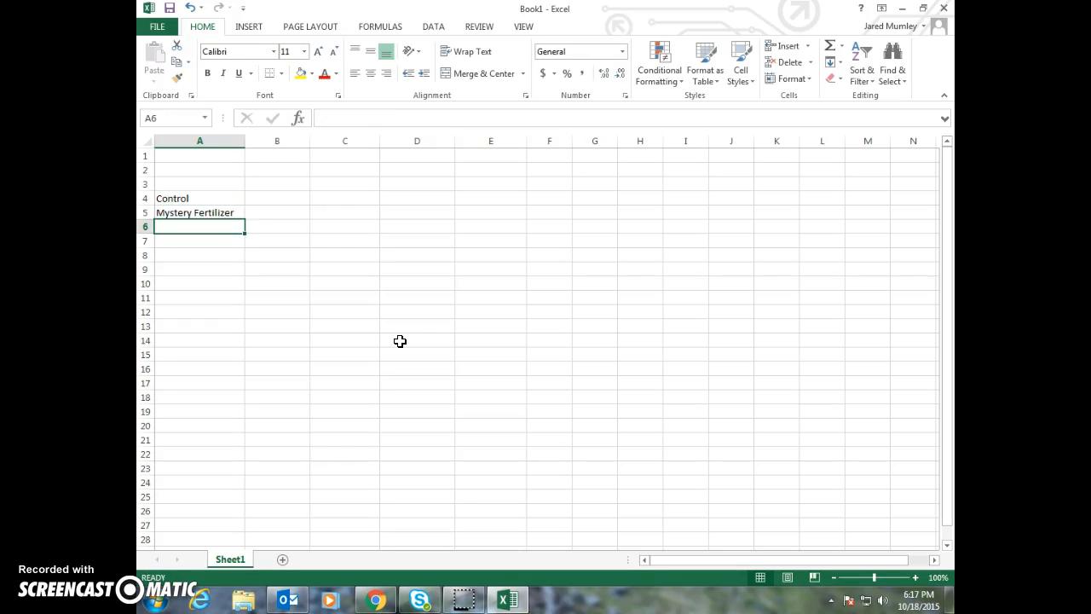
Enter the row label Engineered Fertilizer in cell A6 and slightly widen columns A and B
text(Engineered)
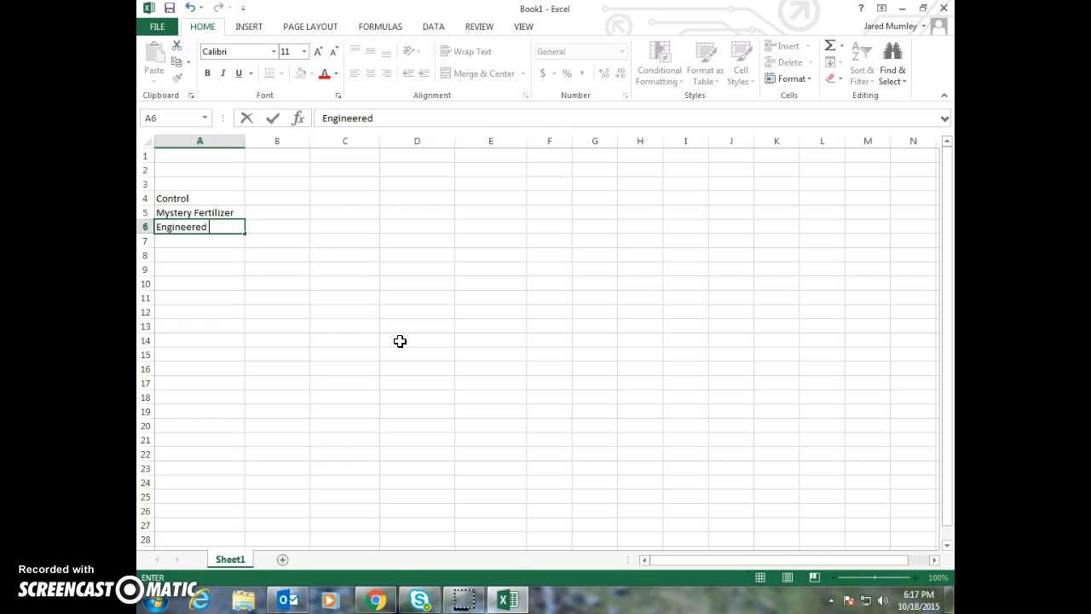
text( Fertilizer)
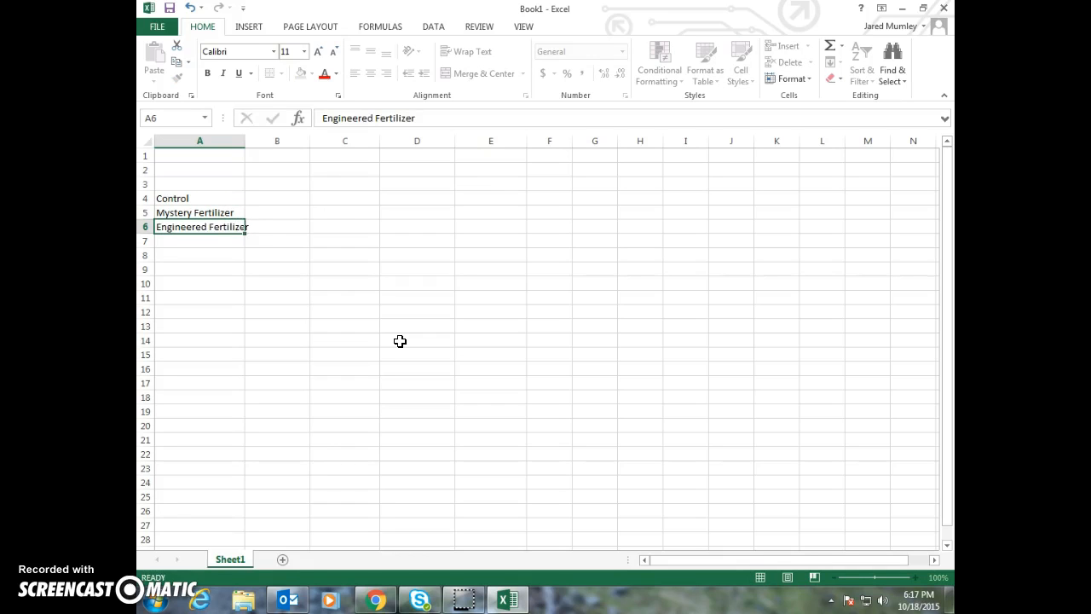
key(Return)
drag(245, 140, 252, 141)
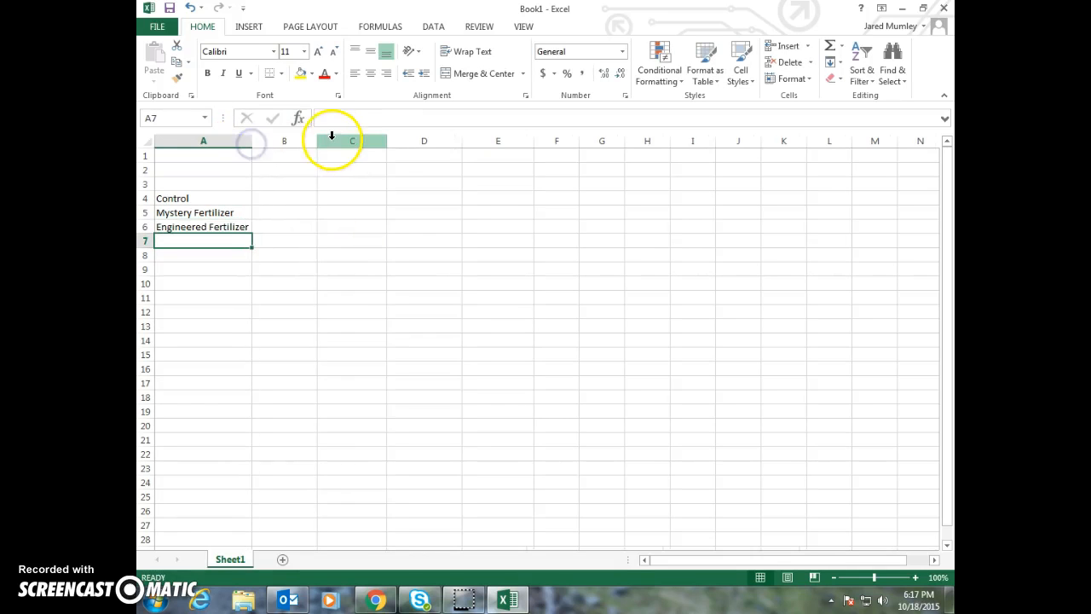
drag(320, 140, 331, 140)
Enter the column headings Trial 1, Trial 2 and Trial 3 in cells B3 to D3
click(236, 184)
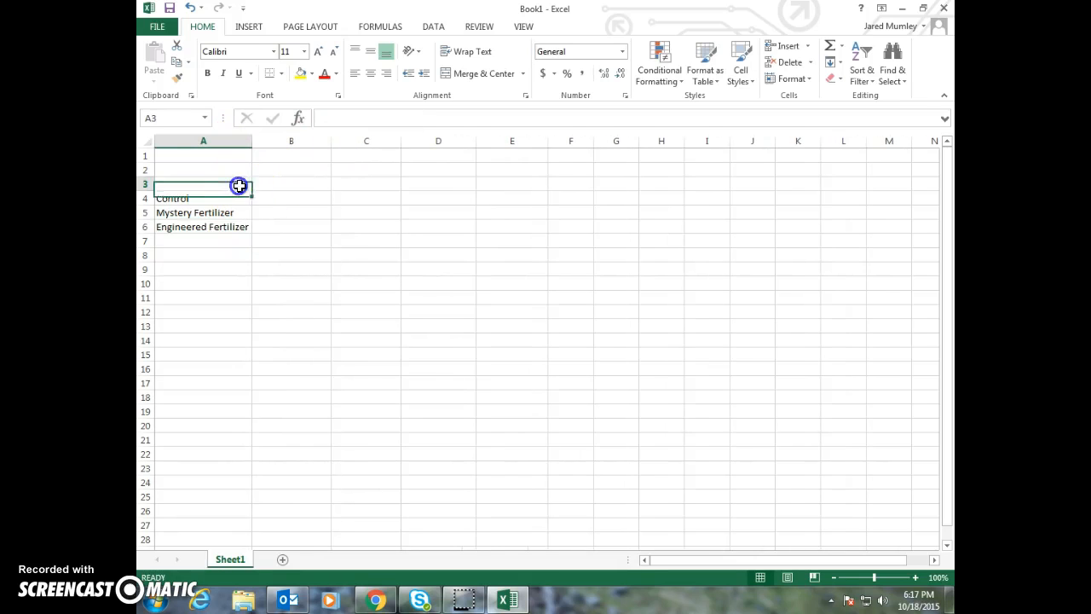
click(265, 182)
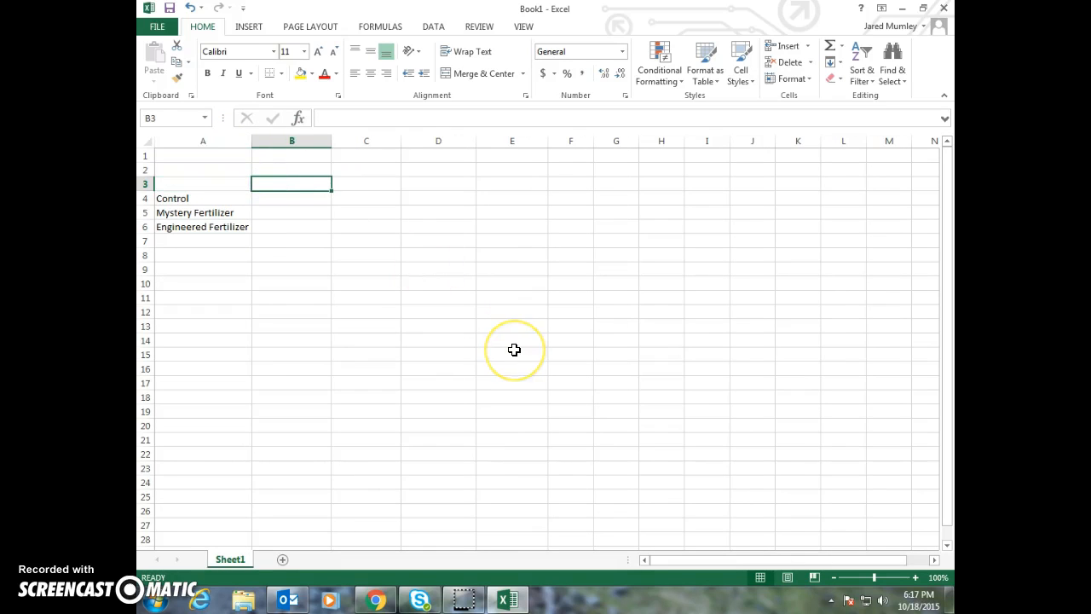
text(Trial 1)
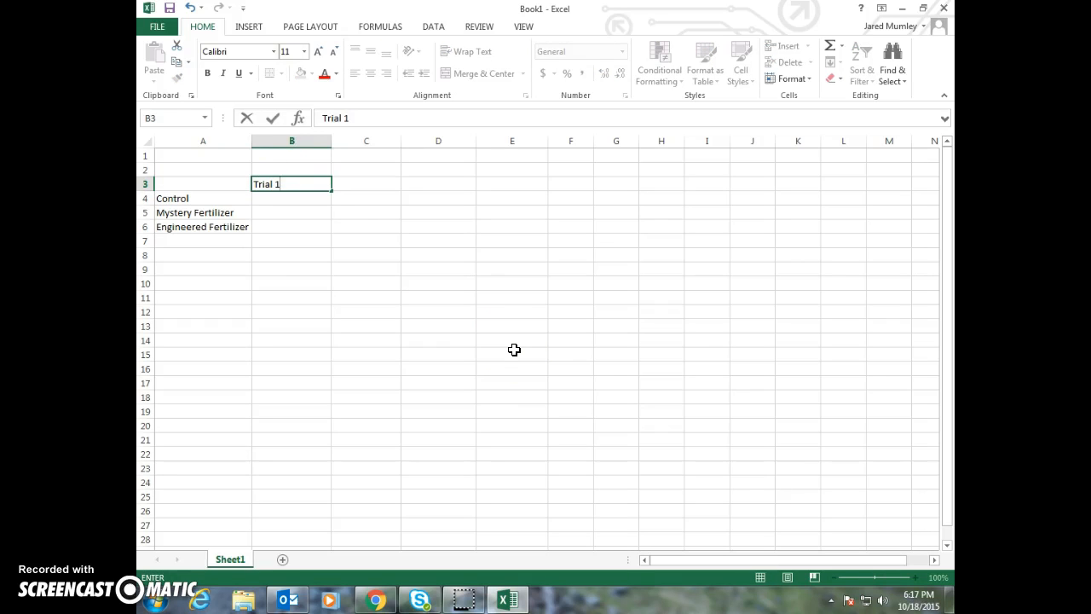
key(Tab)
text(Trial 2)
key(Tab)
text(Trial 3)
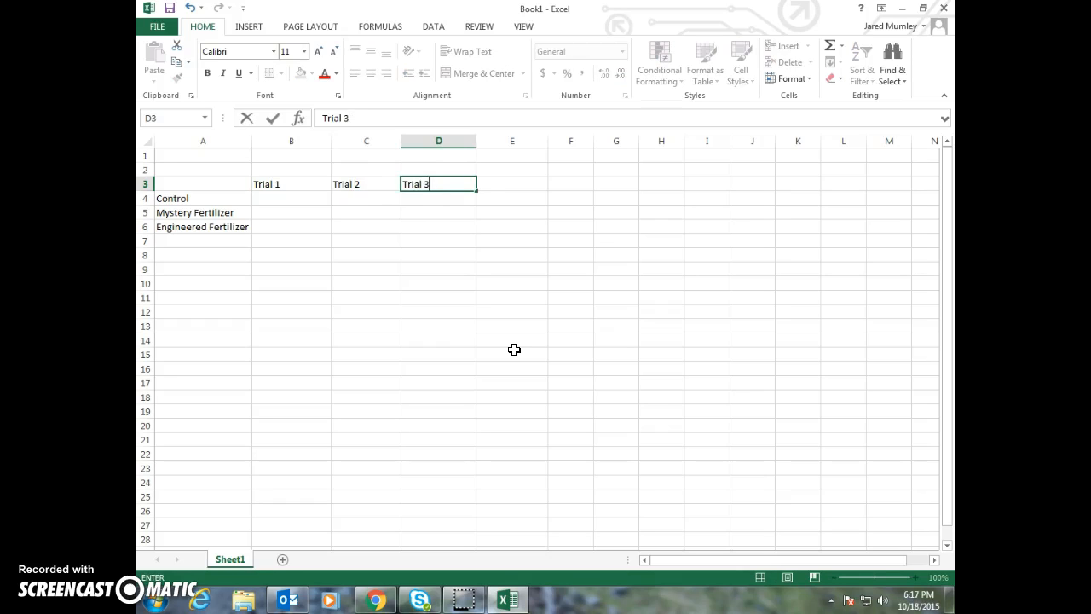
key(Return)
Add the column heading Average in cell E3
key(Right)
key(Right)
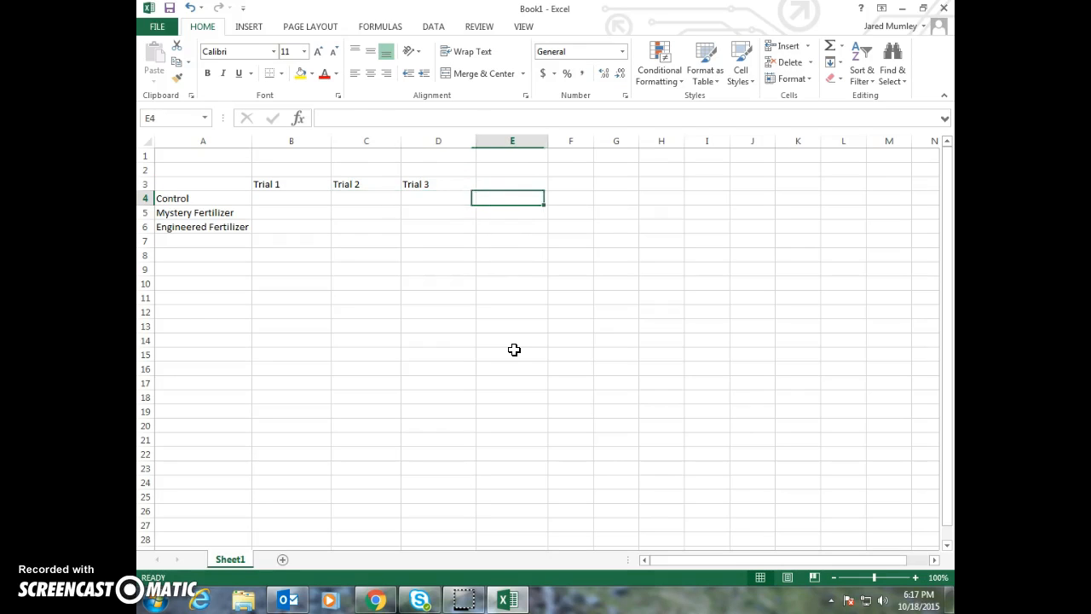
key(Up)
text(Average)
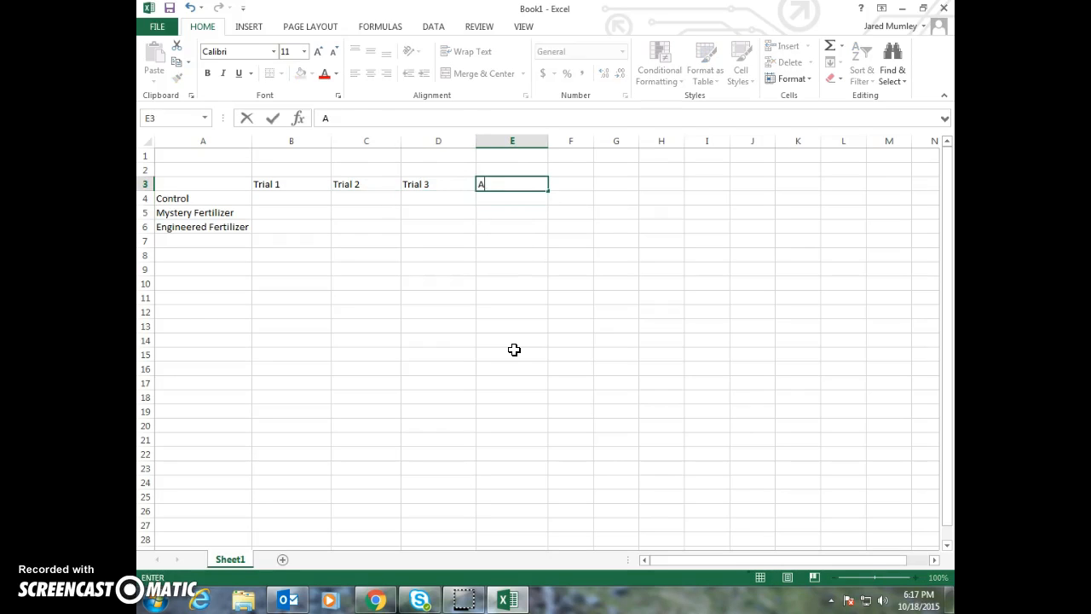
key(Return)
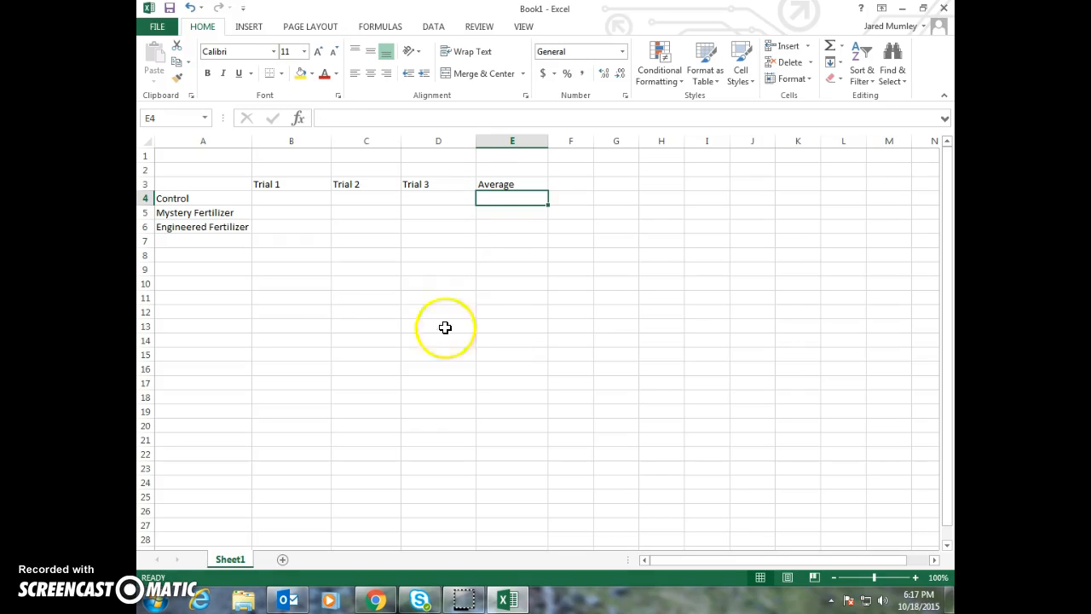
click(306, 189)
click(353, 183)
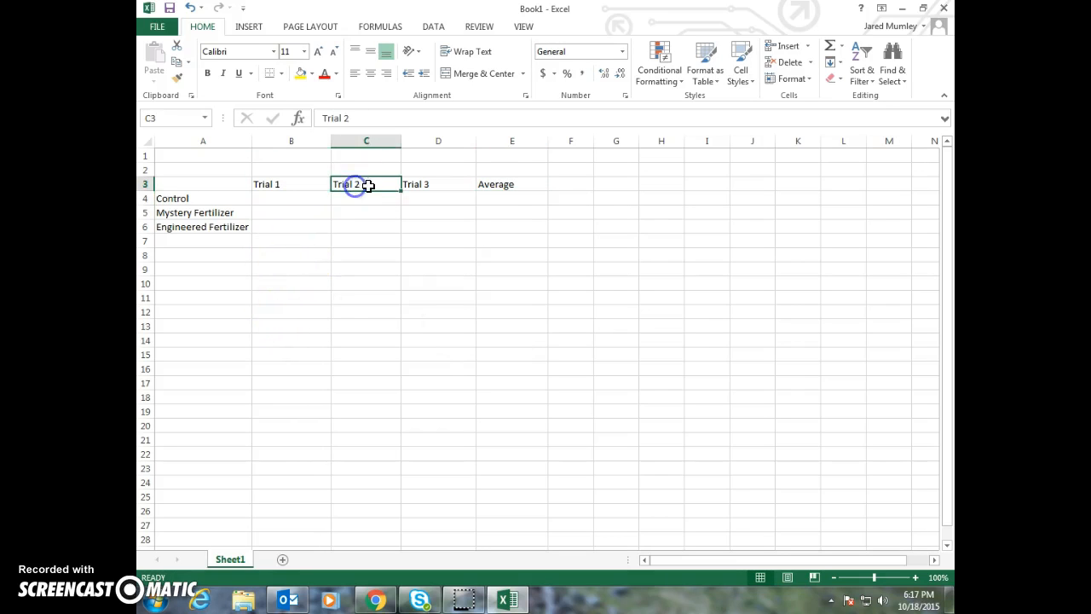
click(494, 183)
Enter the Control row's values 3.3, 4.5 and 3.0 for Trials 1 to 3
click(312, 202)
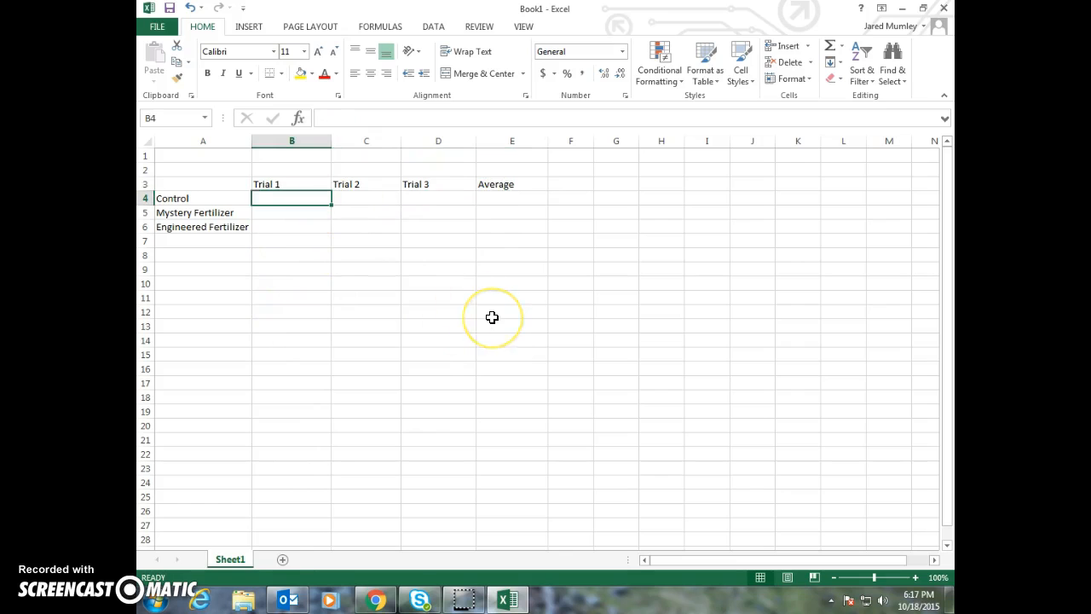
text(3.3)
key(Tab)
text(4.5)
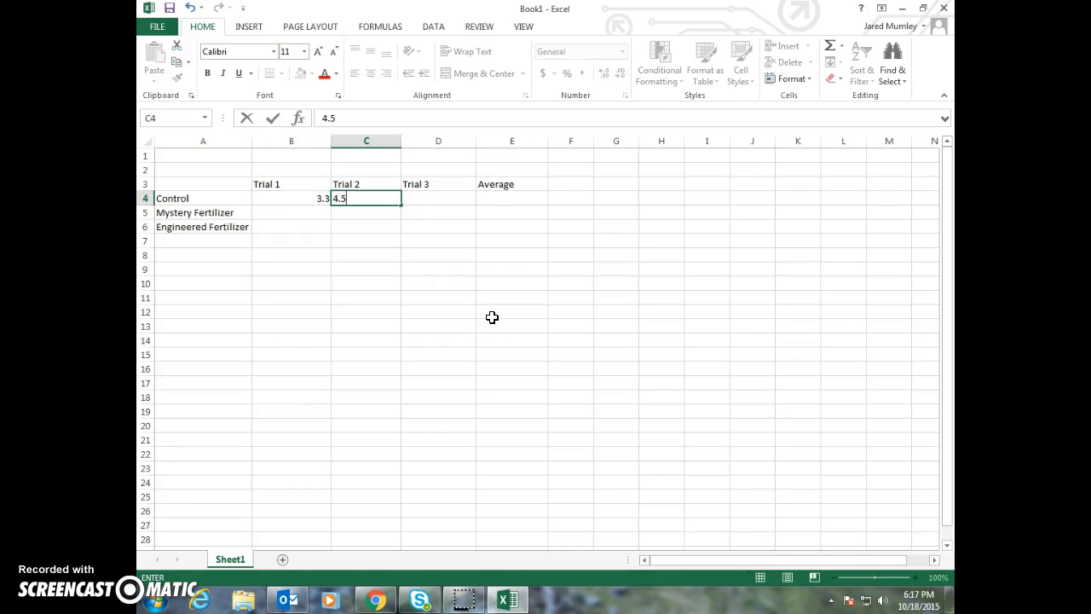
key(Tab)
text(3.0)
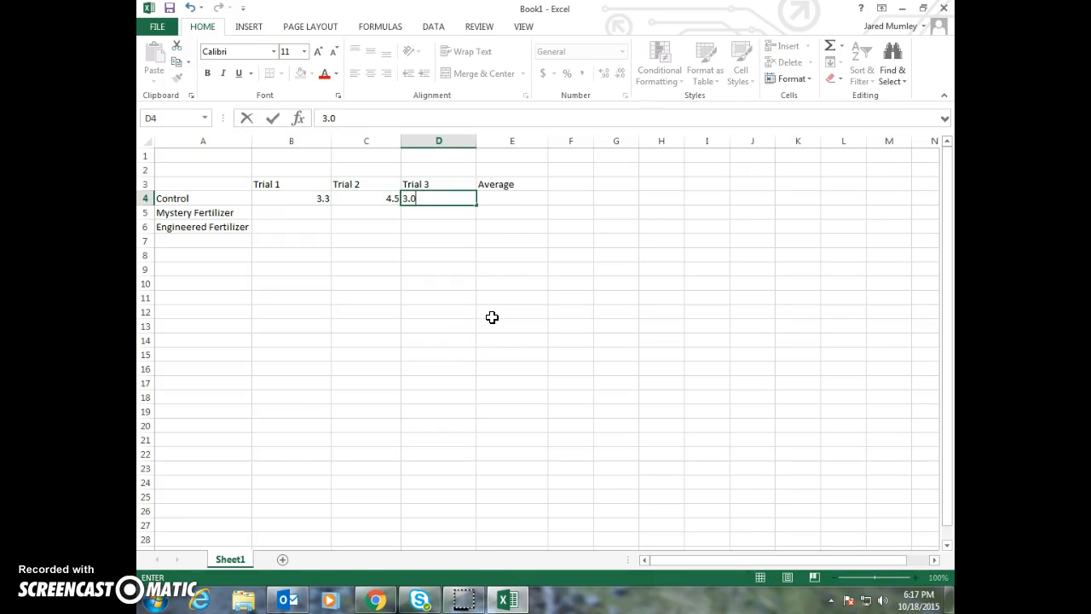
key(Return)
Enter the Mystery Fertilizer row's values 4.4, 5.0 and 4.6 for Trials 1 to 3
key(Left)
key(Right)
text(4.4)
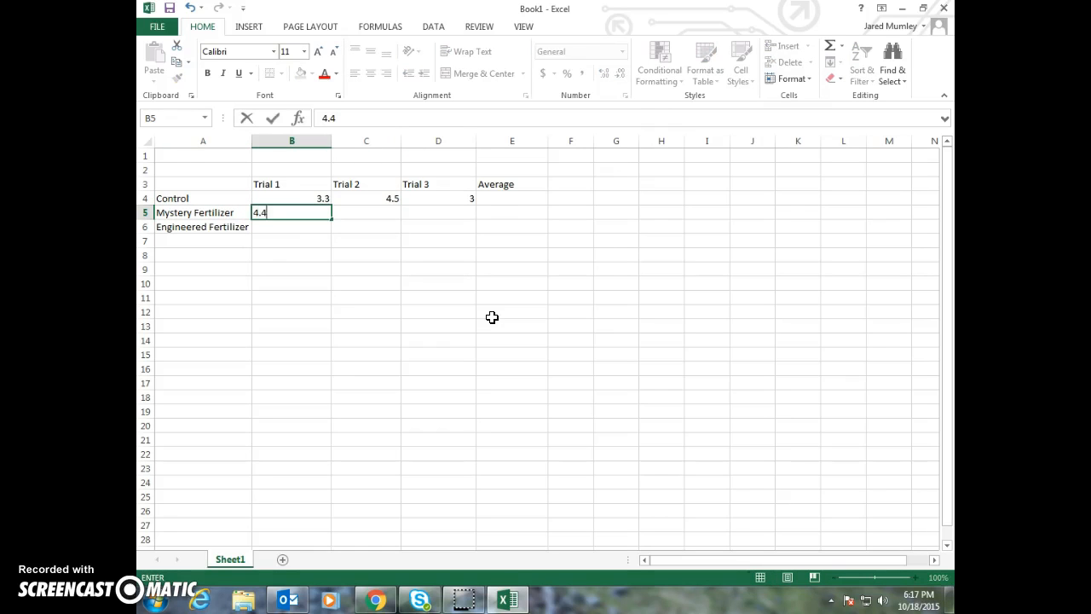
key(Tab)
text(5.0)
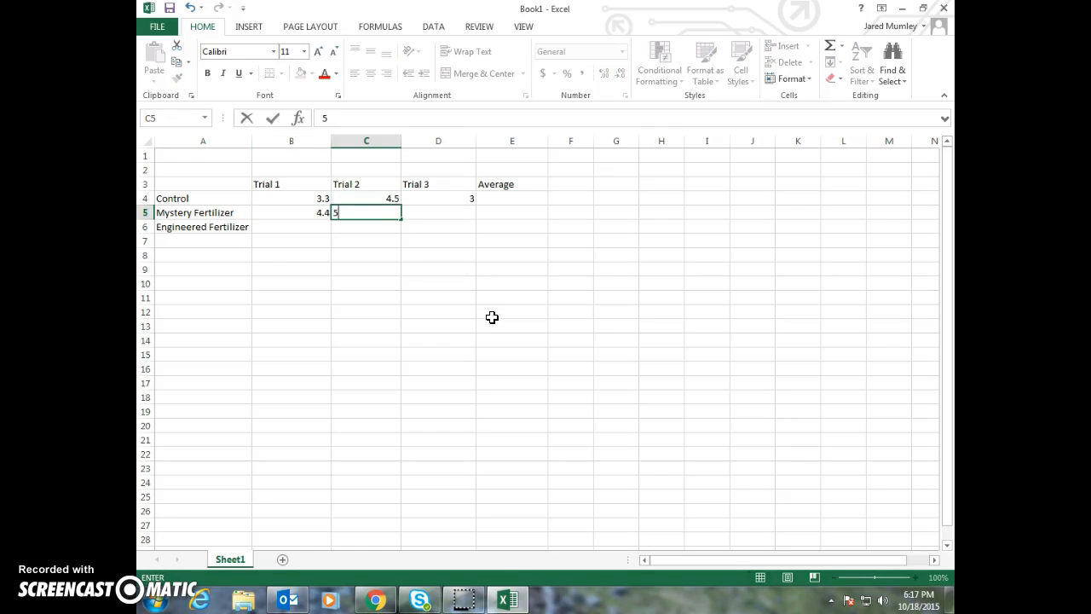
key(Tab)
text(4.6)
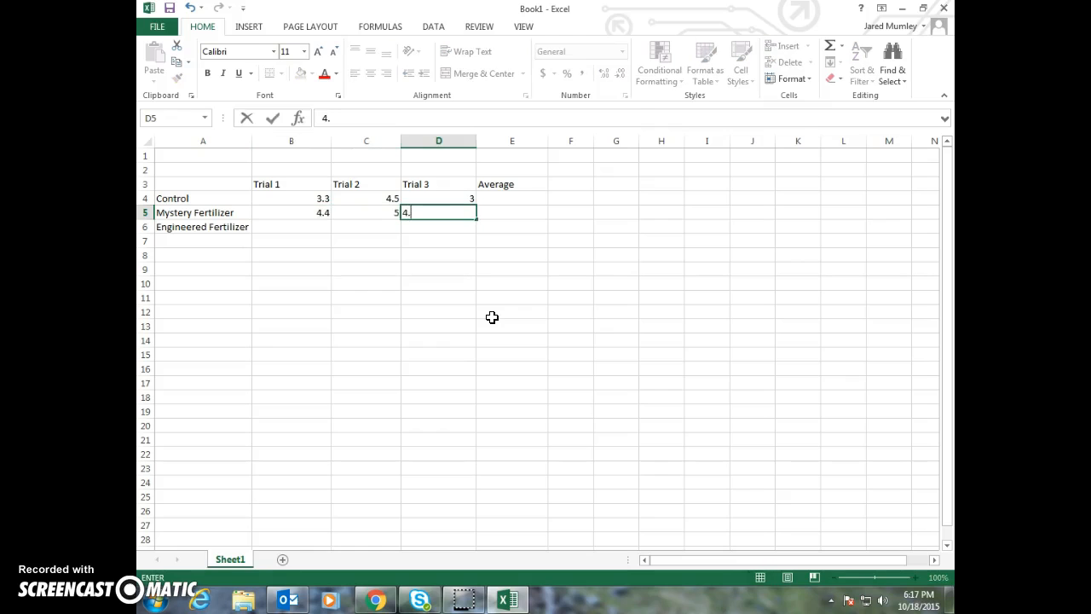
key(Tab)
Enter the Engineered Fertilizer row's values 4.5, 5.5 and 6.1 for Trials 1 to 3
key(Down)
key(Left)
key(Left)
key(Left)
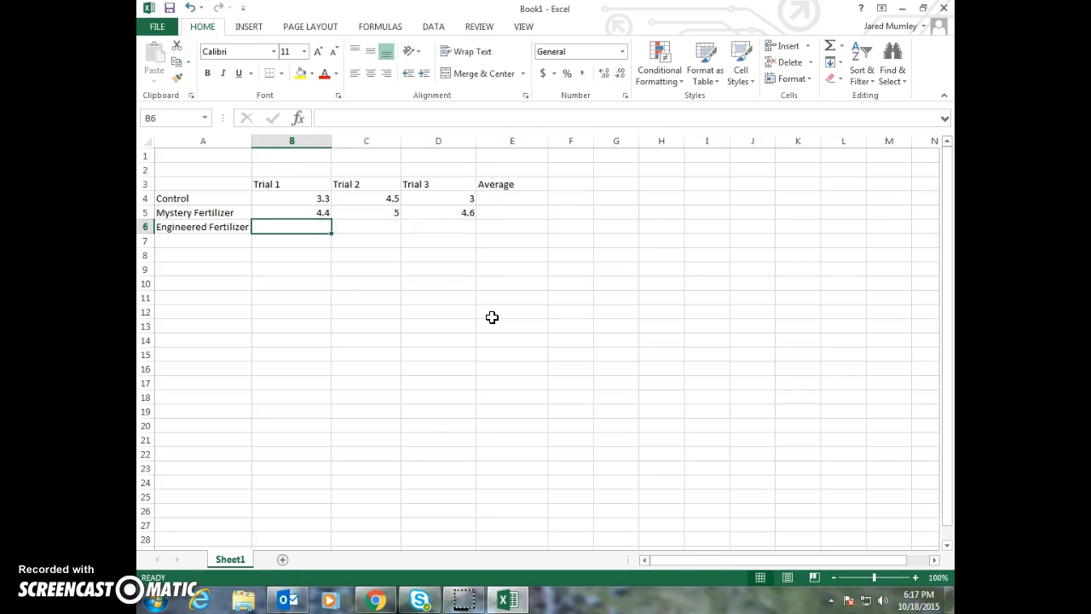
text(4.4)
key(BackSpace)
text(5)
key(Tab)
text(5.5)
key(Tab)
text(6.1)
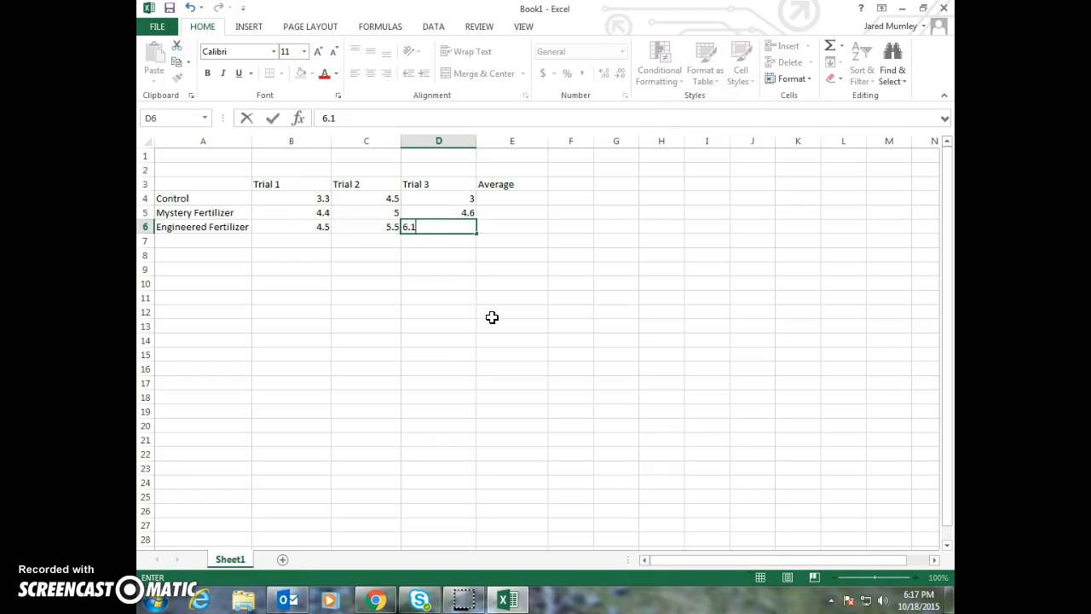
key(Return)
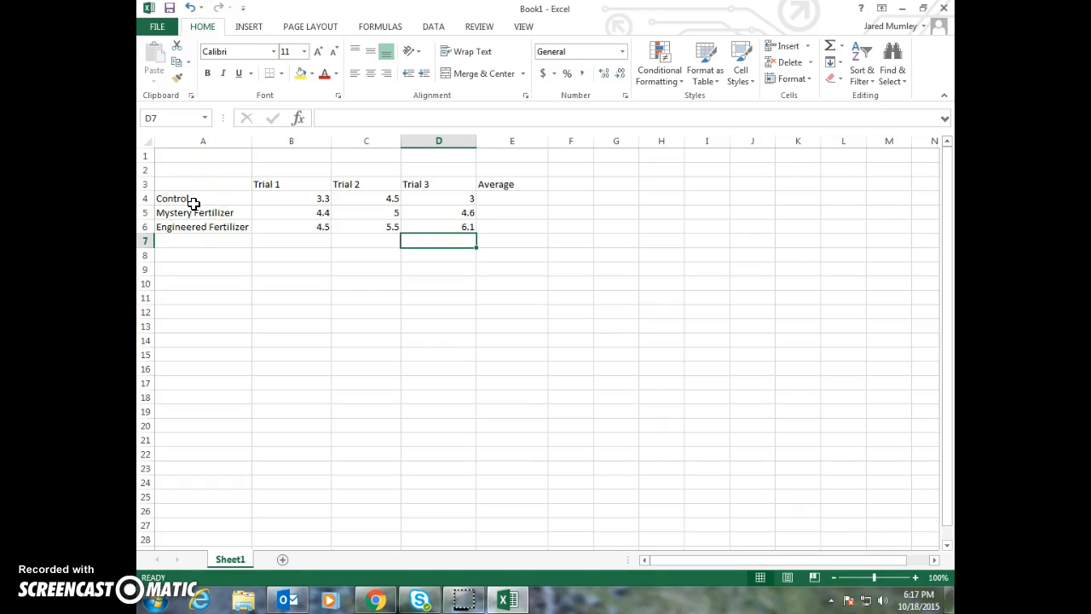
Make the column headings in B3:E3 and the row labels in A4:A6 bold
drag(268, 182, 480, 181)
key(ctrl+b)
drag(215, 202, 214, 222)
key(ctrl+b)
click(267, 218)
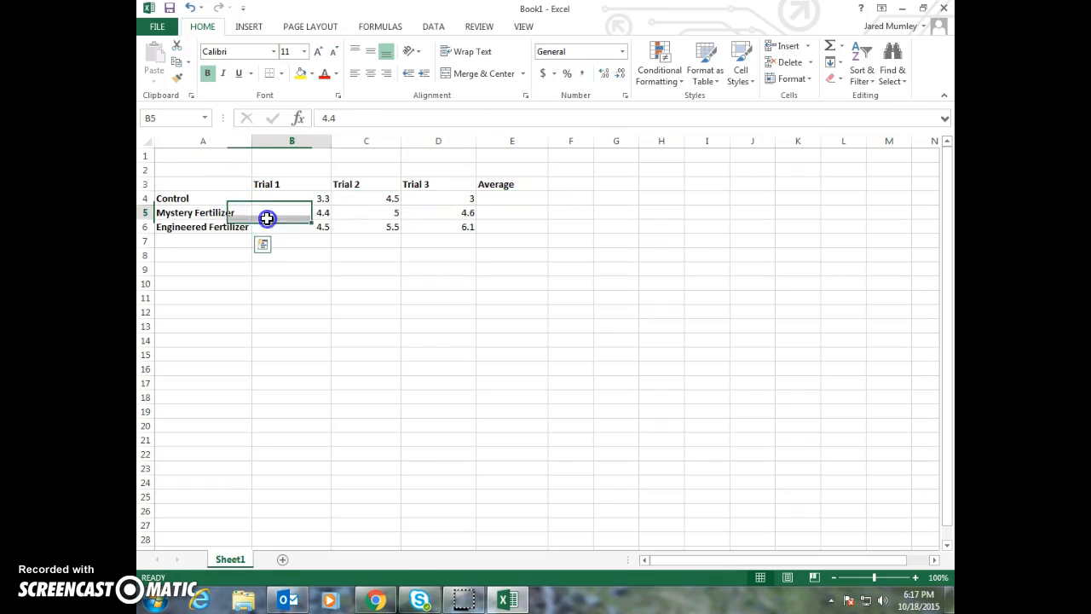
click(470, 266)
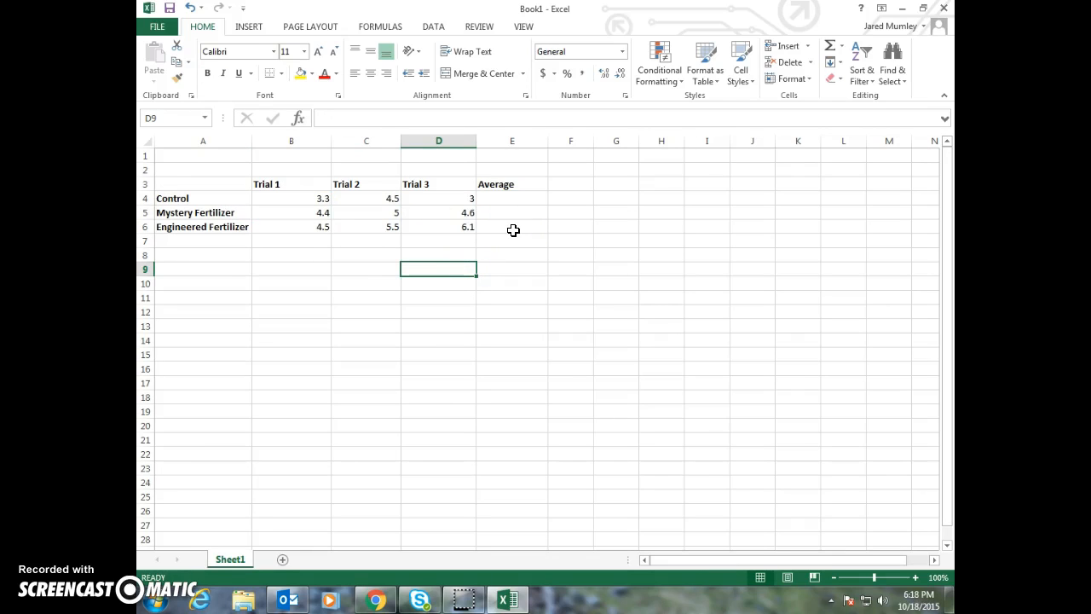
click(320, 198)
click(348, 198)
click(414, 198)
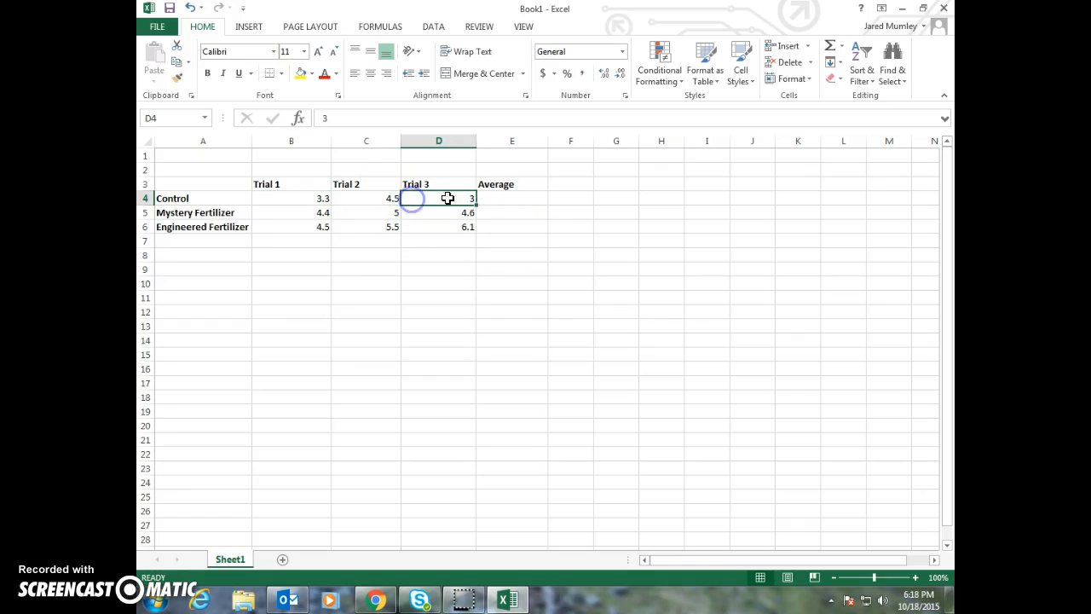
click(325, 200)
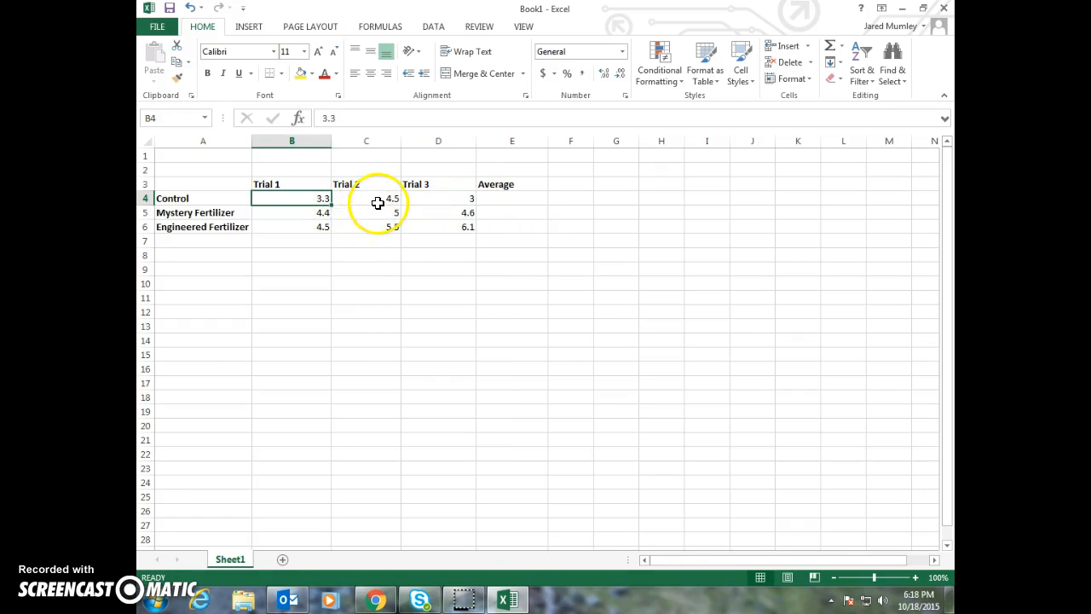
Enter the formula =AVERAGE(B4:D4) in E4 to average the Control row's three trials
click(377, 202)
click(426, 201)
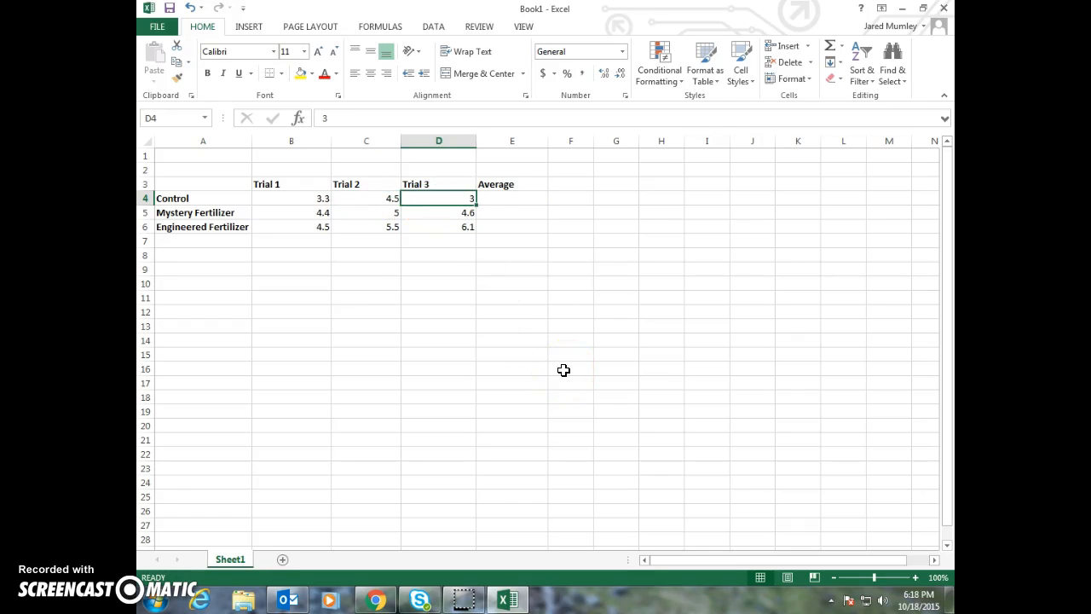
key(Right)
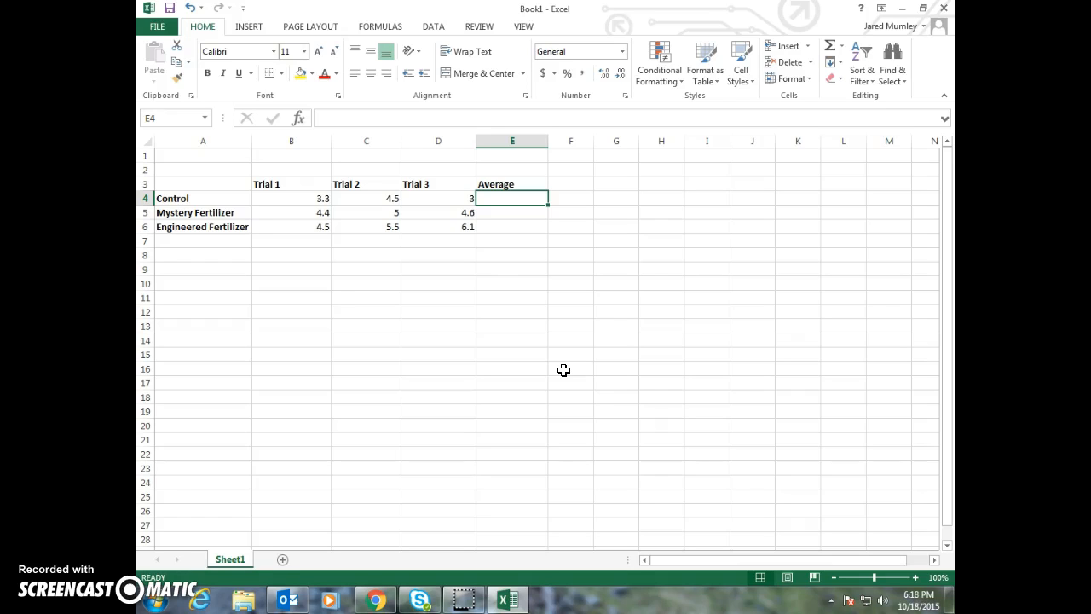
text(=)
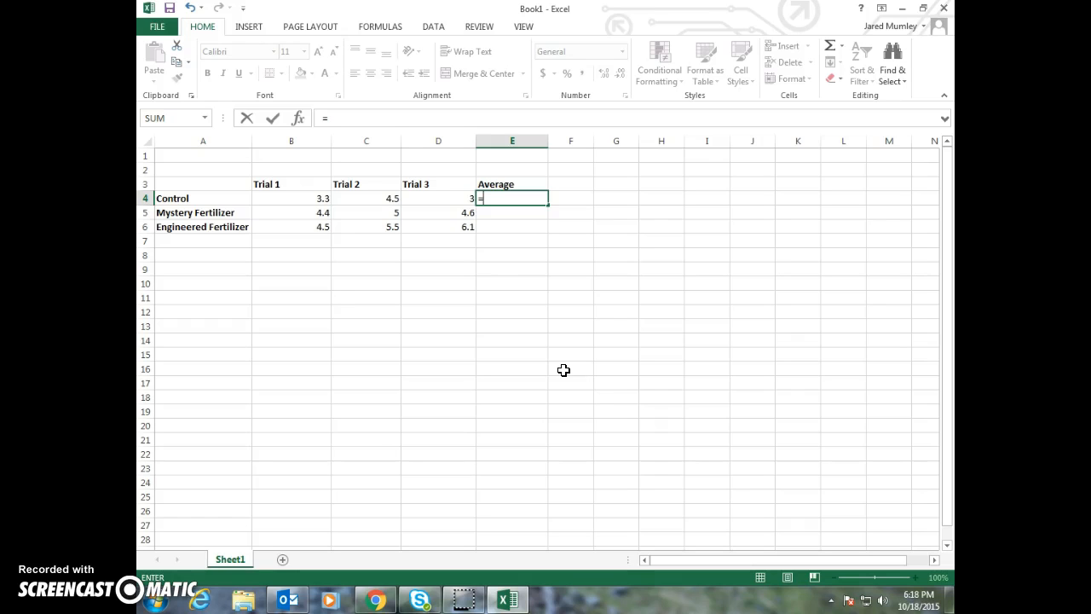
text(average)
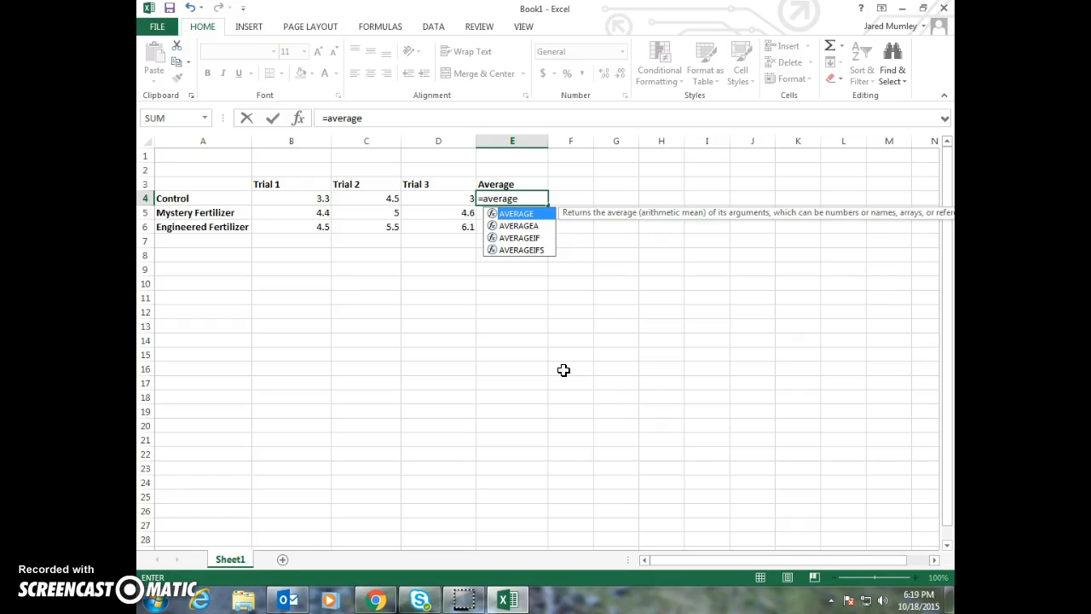
text(()
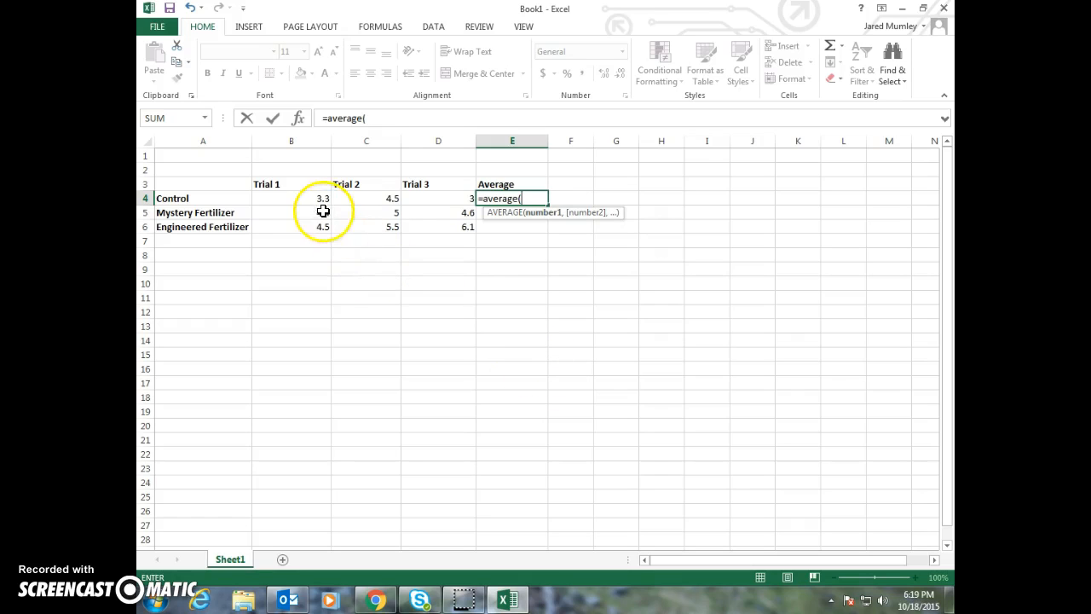
drag(311, 198, 410, 198)
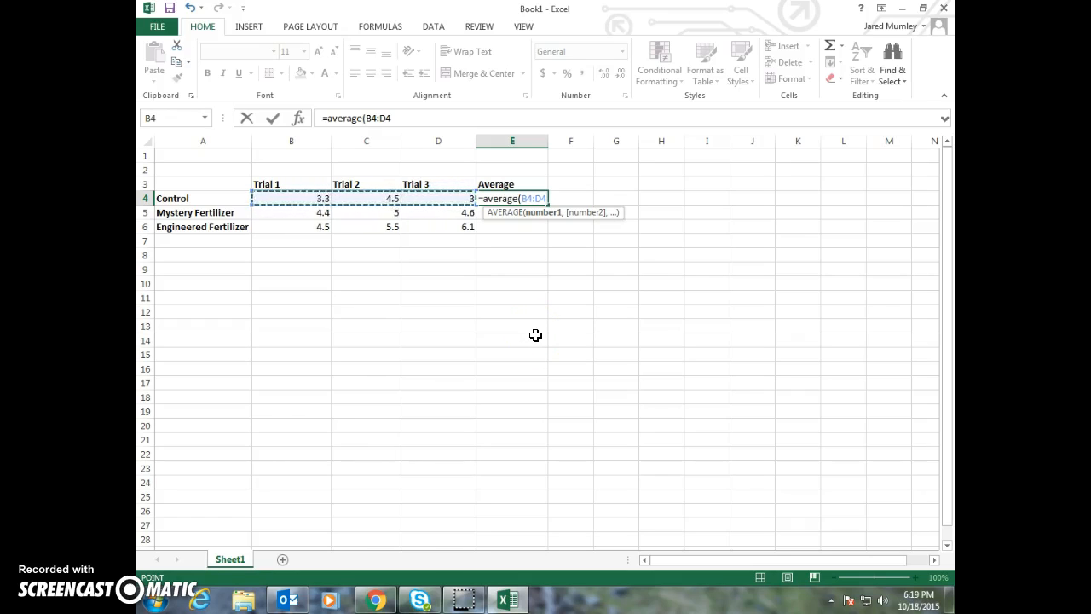
text())
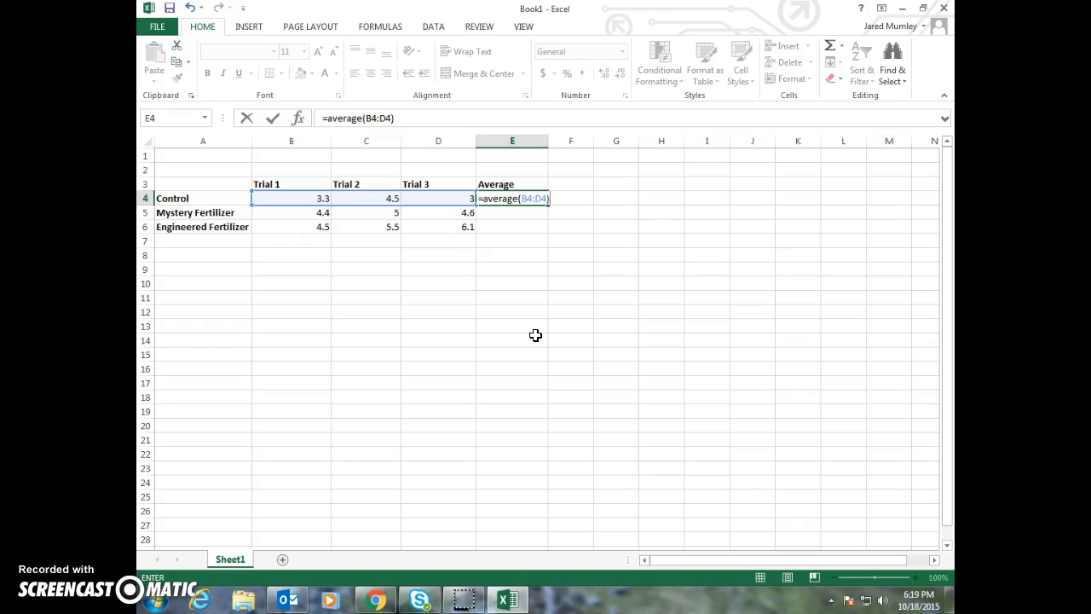
key(Return)
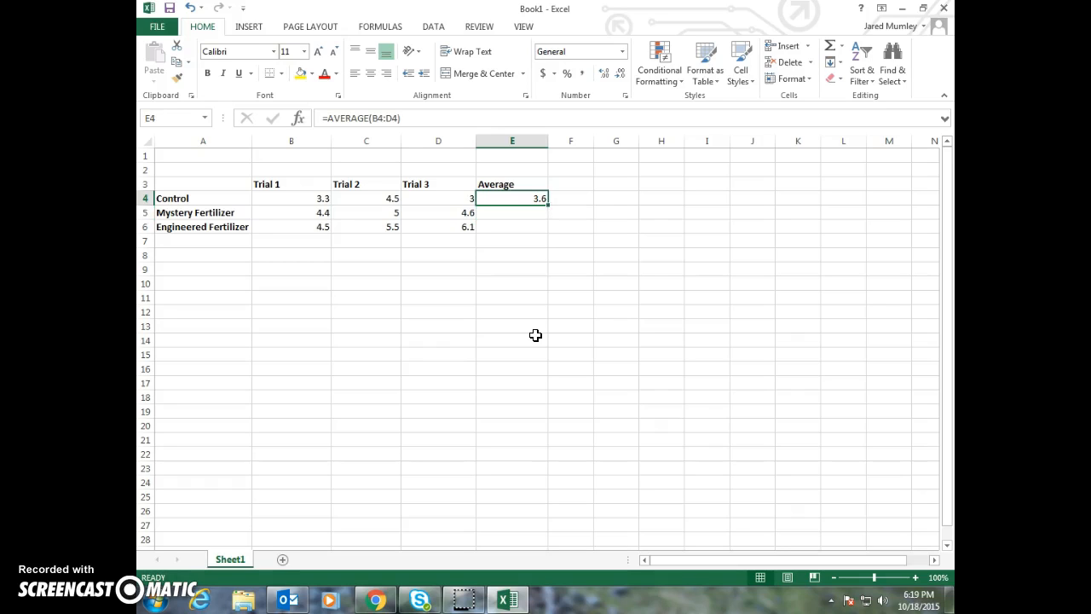
Fill the Control row's average formula from E4 down through E6 for both fertilizer rows
key(Down)
key(Down)
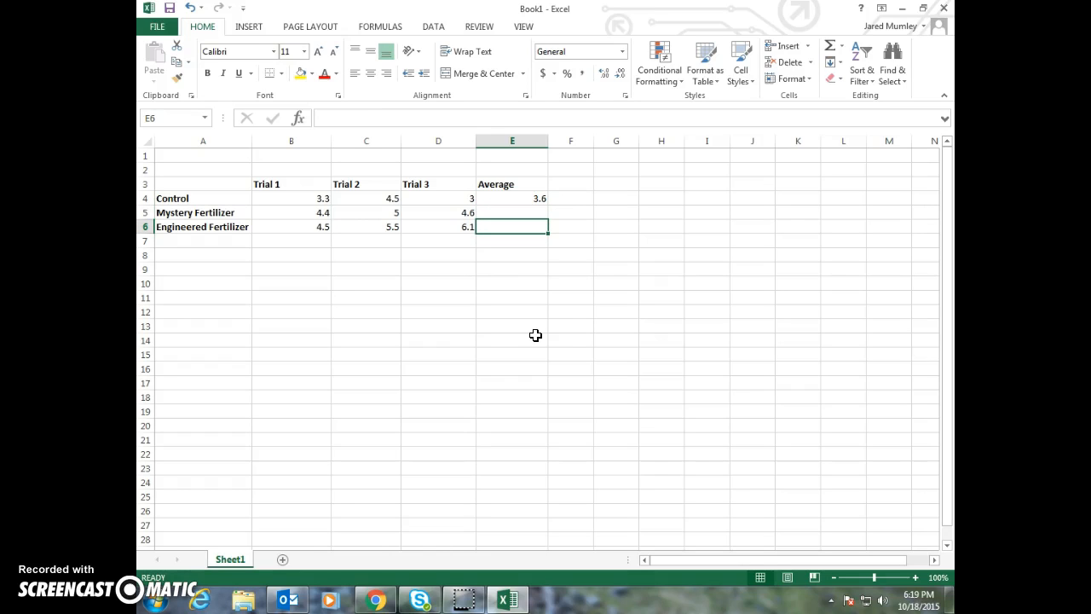
click(531, 198)
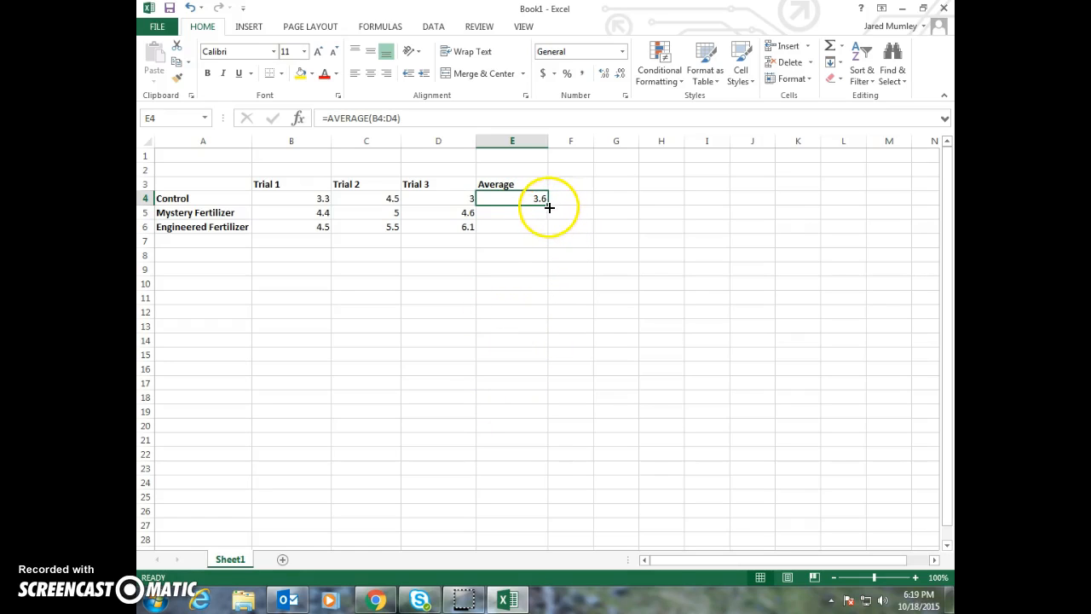
drag(549, 205, 548, 228)
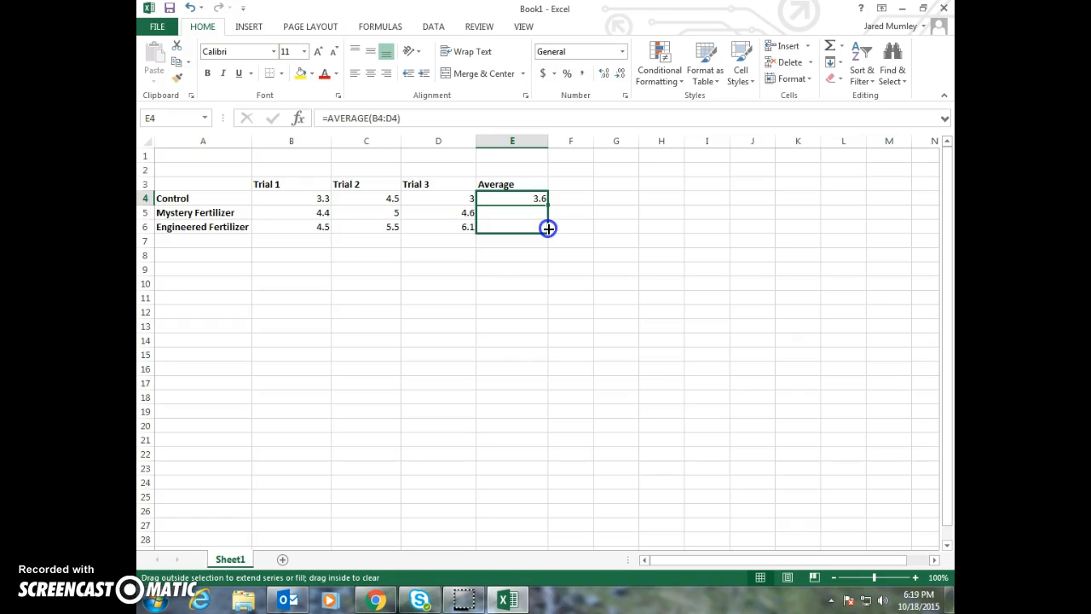
drag(548, 229, 548, 228)
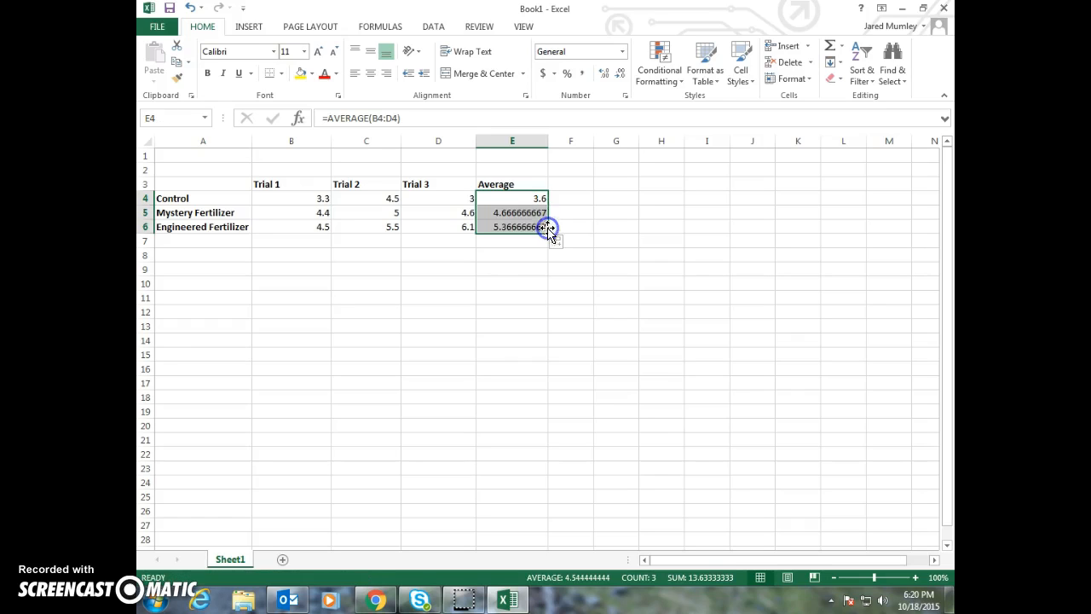
click(576, 243)
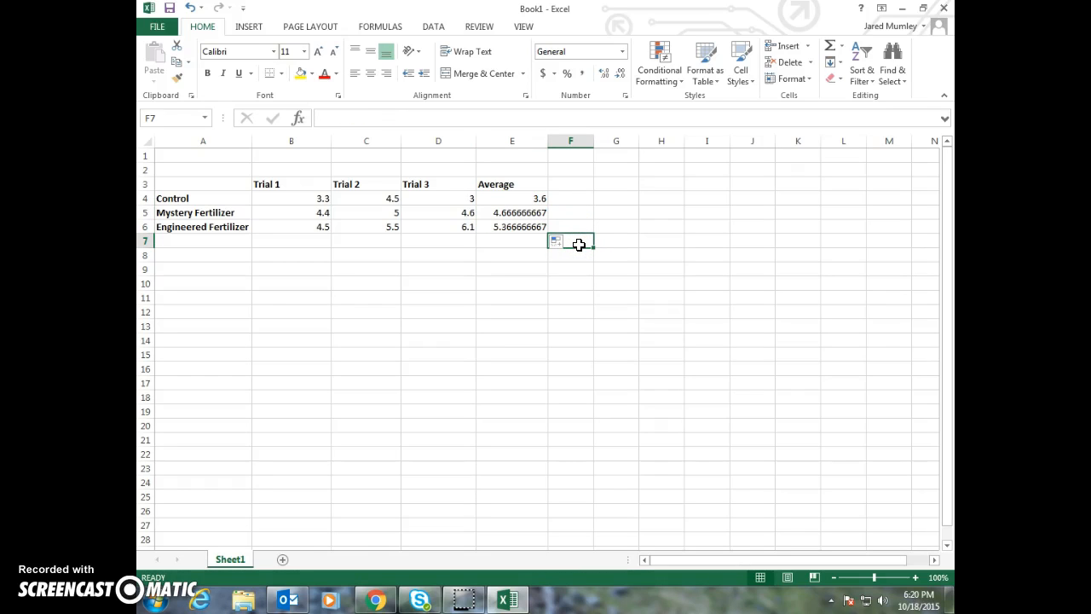
Reduce the averages in E5:E6 to one decimal place
click(511, 212)
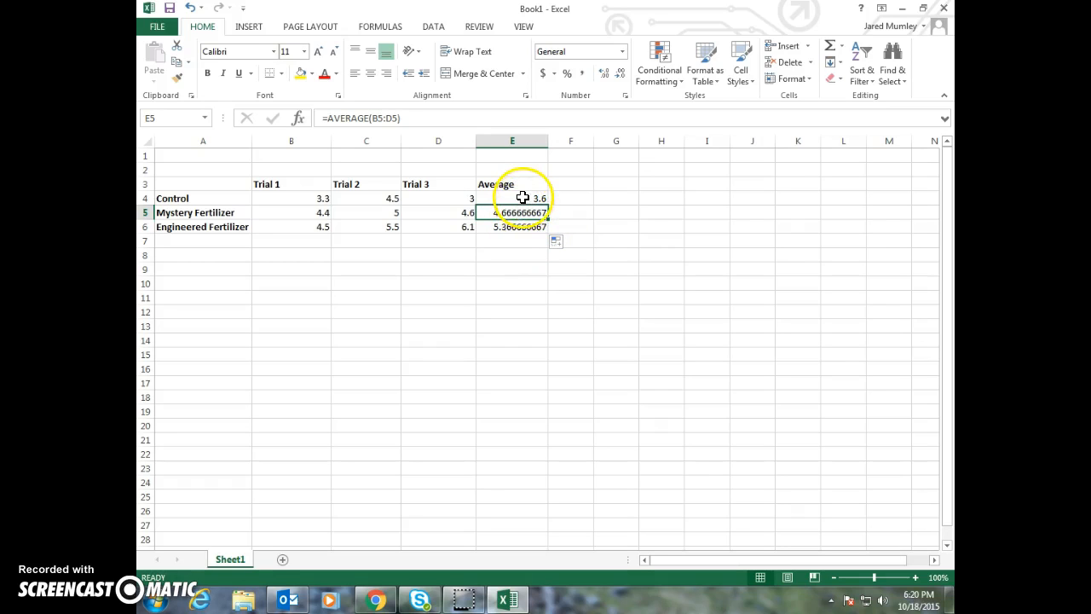
click(526, 198)
drag(525, 198, 520, 225)
click(520, 226)
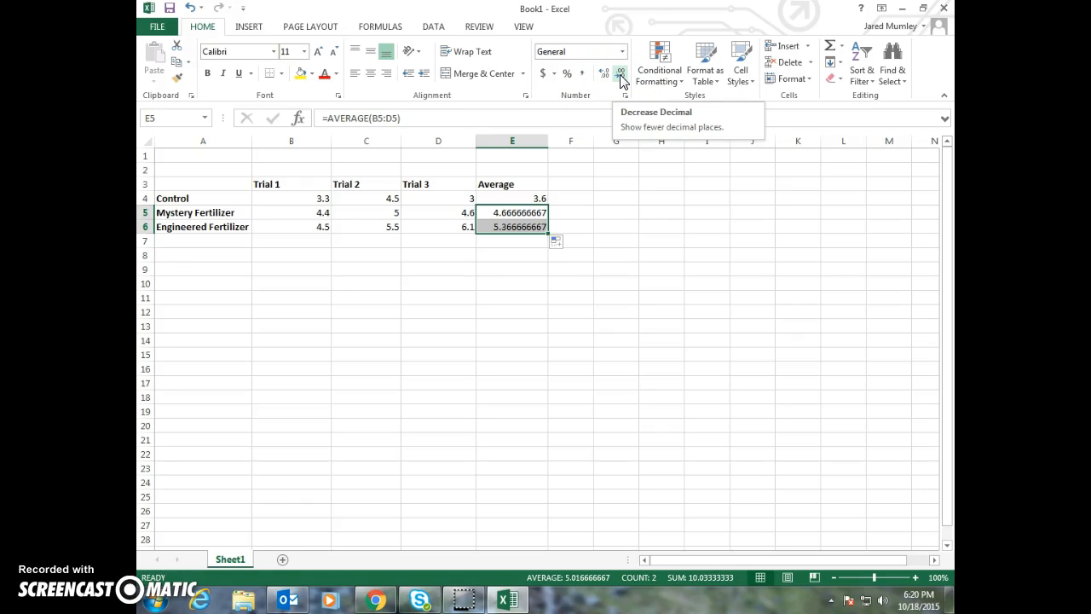
click(619, 75)
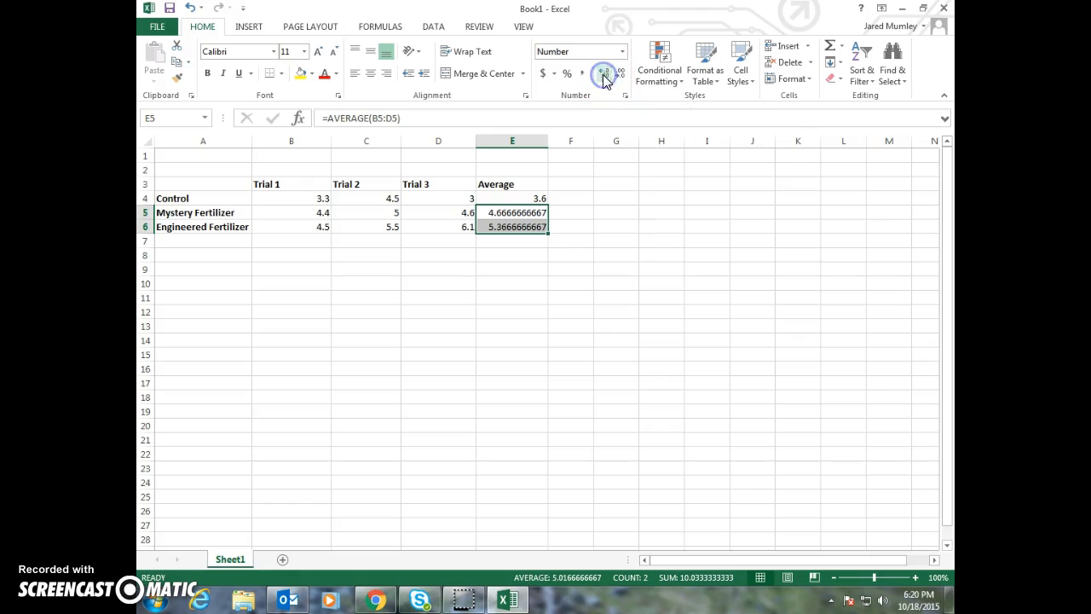
click(618, 76)
click(619, 76)
click(619, 77)
click(619, 77)
click(619, 76)
click(619, 77)
click(619, 77)
click(619, 77)
right_click(602, 159)
click(560, 265)
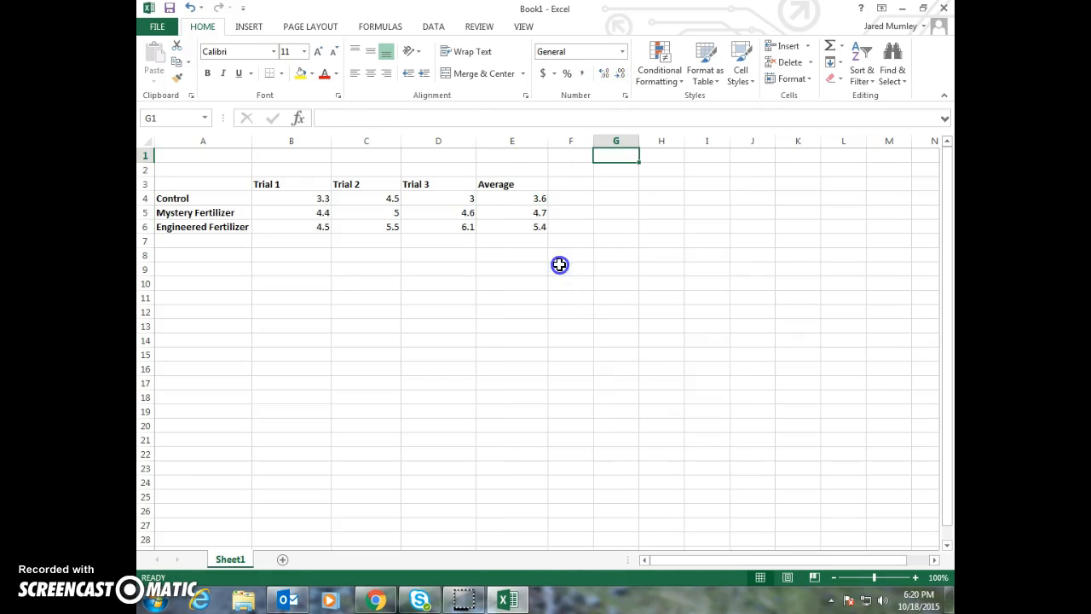
click(501, 276)
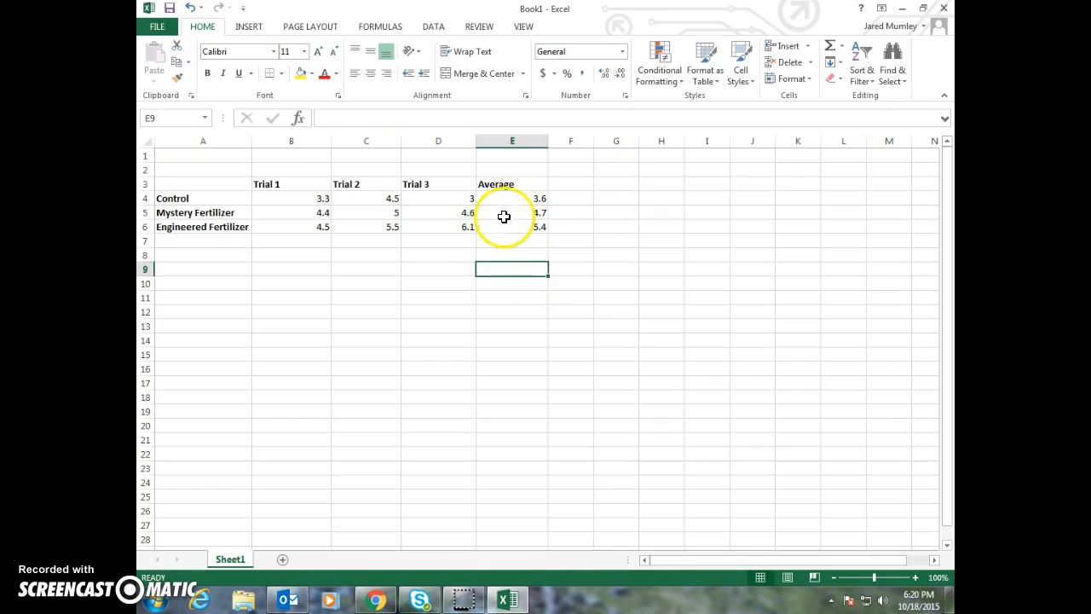
drag(502, 196, 509, 220)
drag(185, 179, 509, 236)
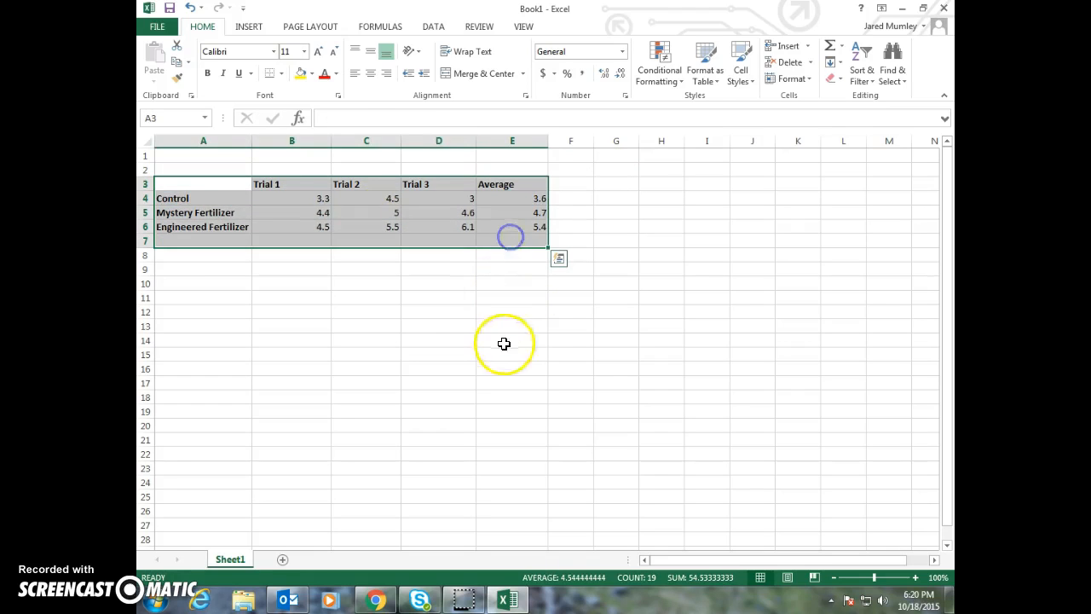
click(504, 342)
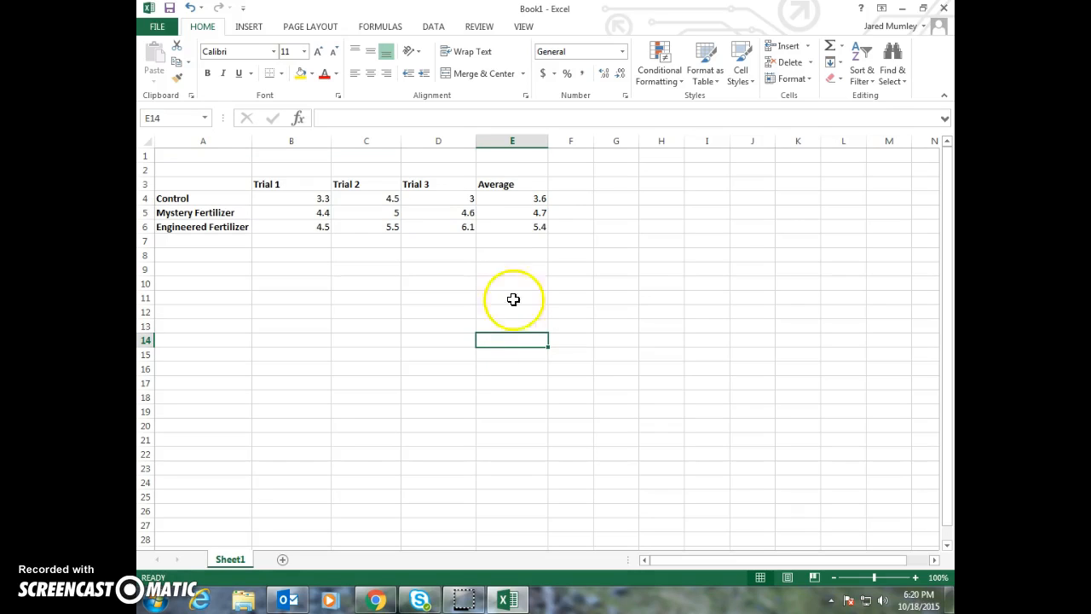
click(186, 198)
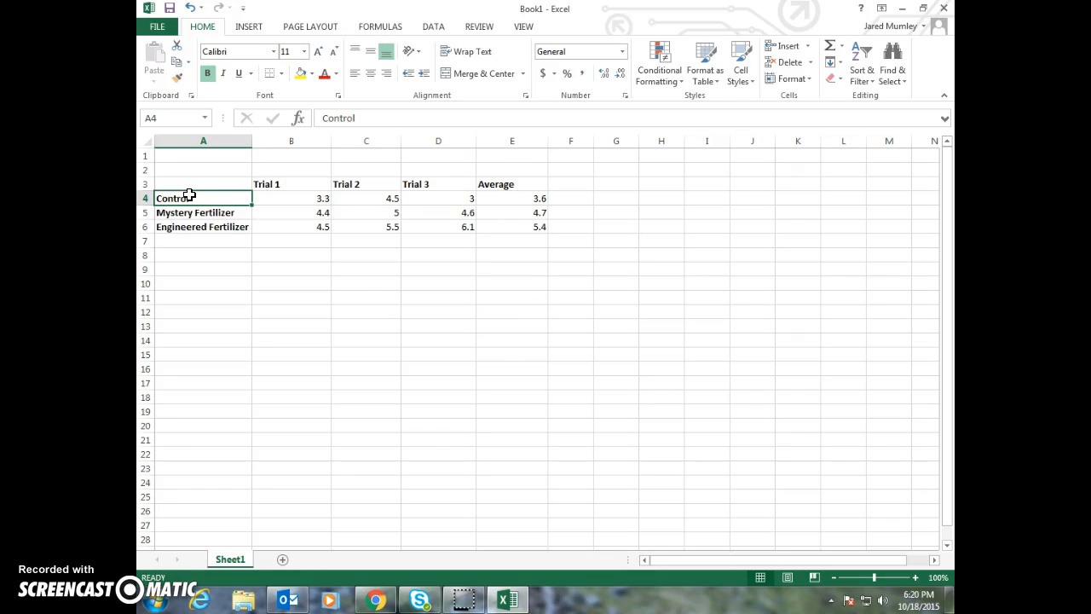
drag(190, 197, 191, 227)
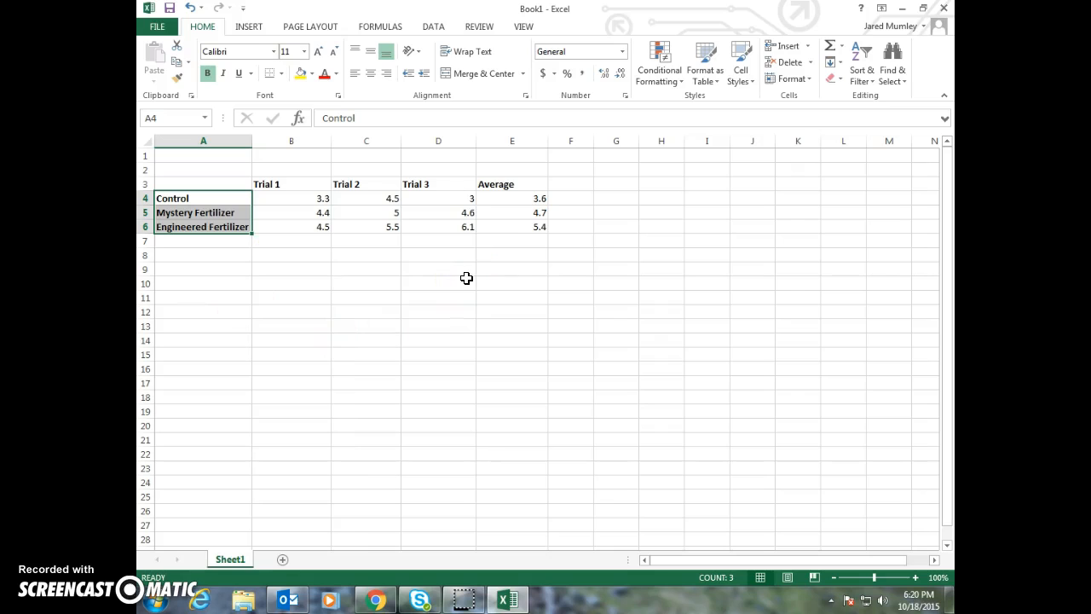
drag(516, 197, 520, 221)
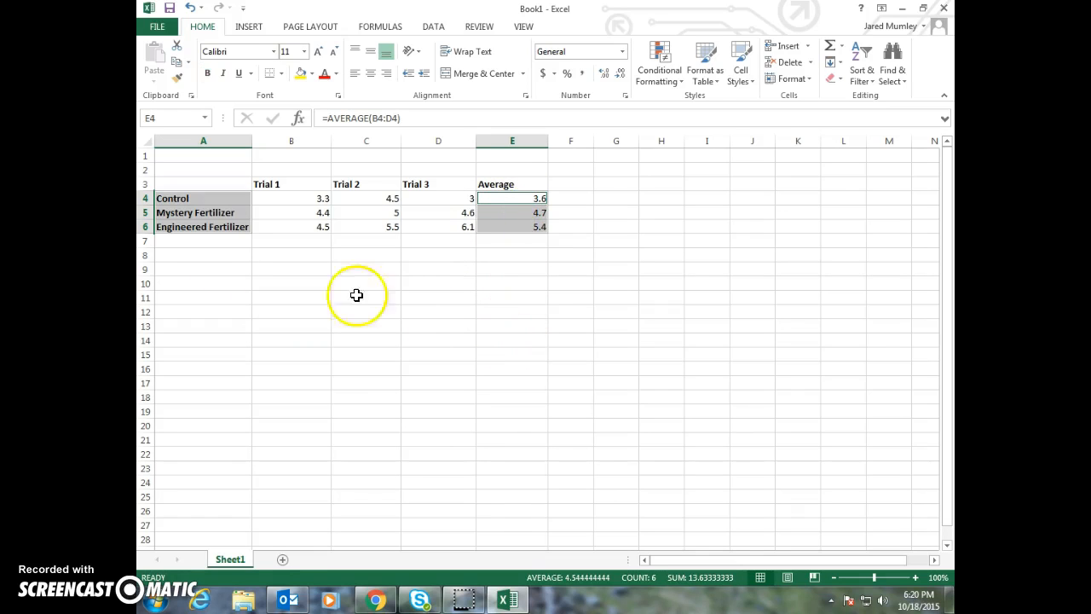
click(222, 255)
Insert a 3-D stacked column chart of the group labels in A4:A6 and averages in E4:E6, placing it around row 11 below the table
drag(199, 199, 202, 222)
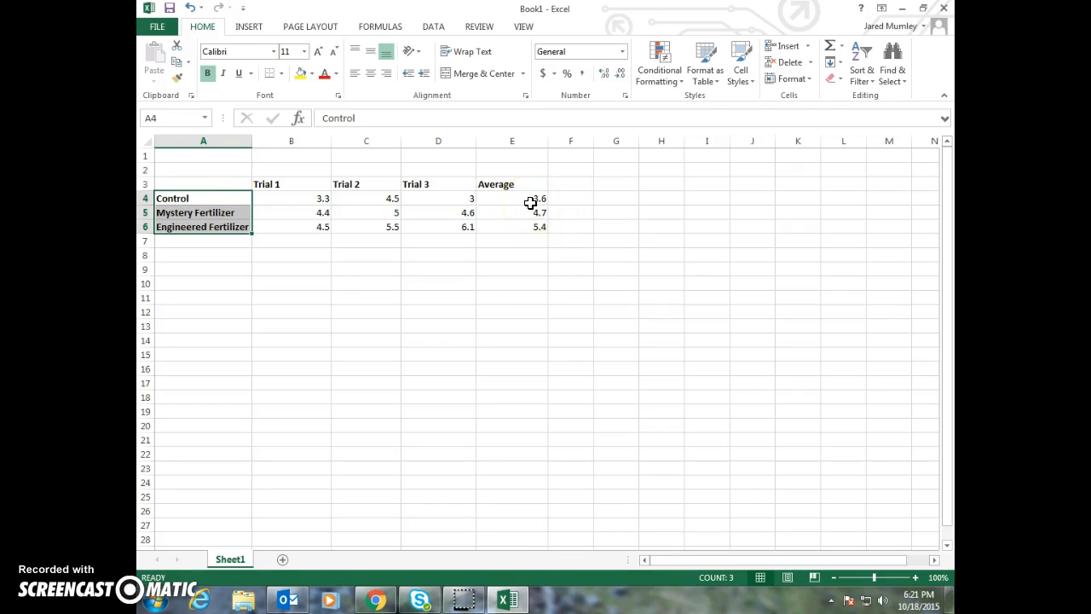
key(ctrl+q)
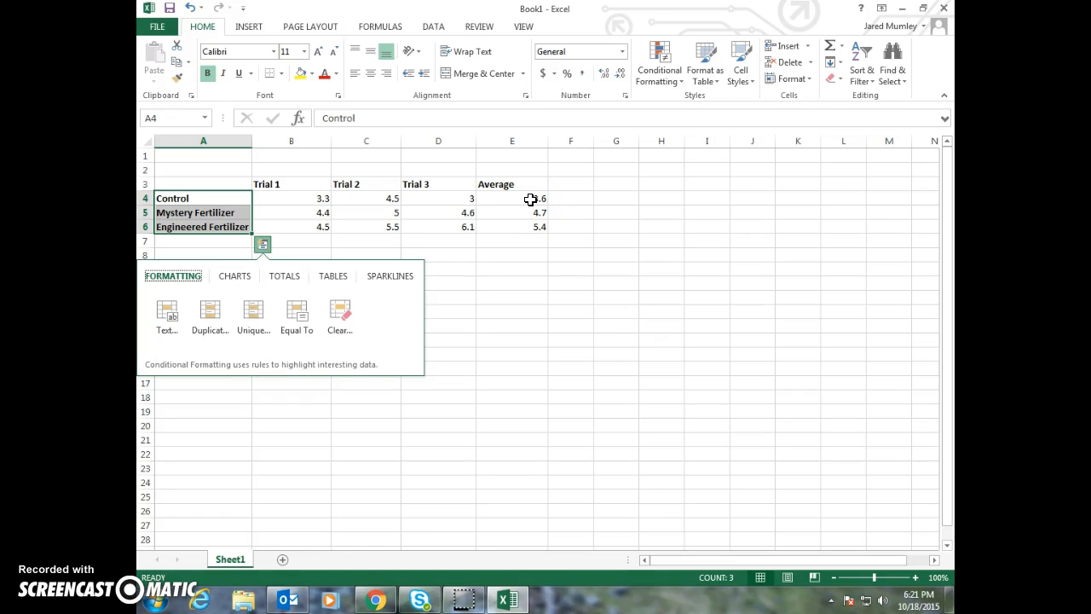
drag(530, 197, 528, 224)
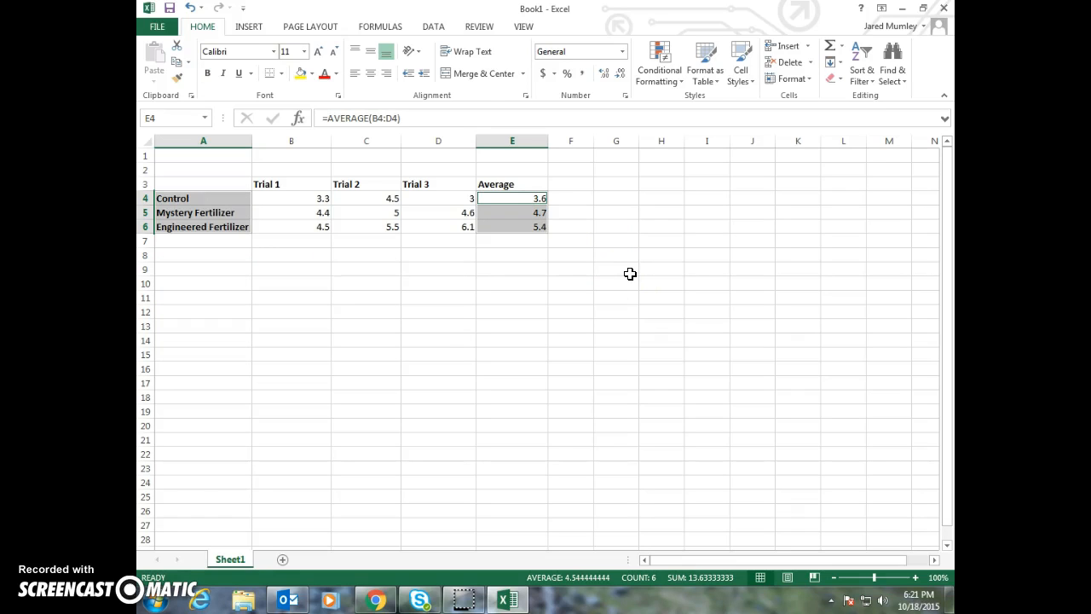
click(247, 27)
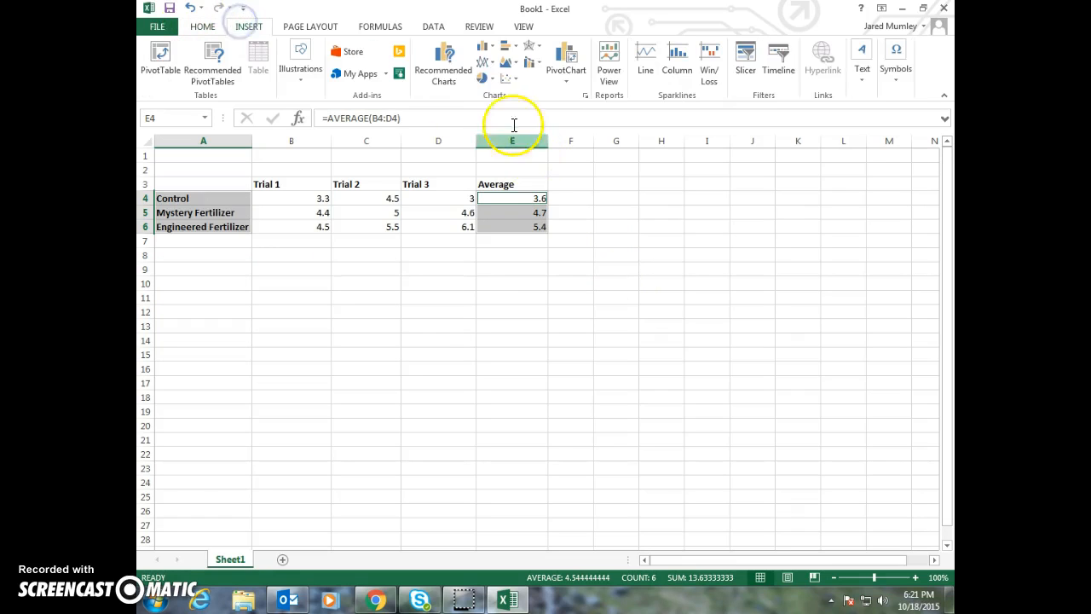
click(483, 48)
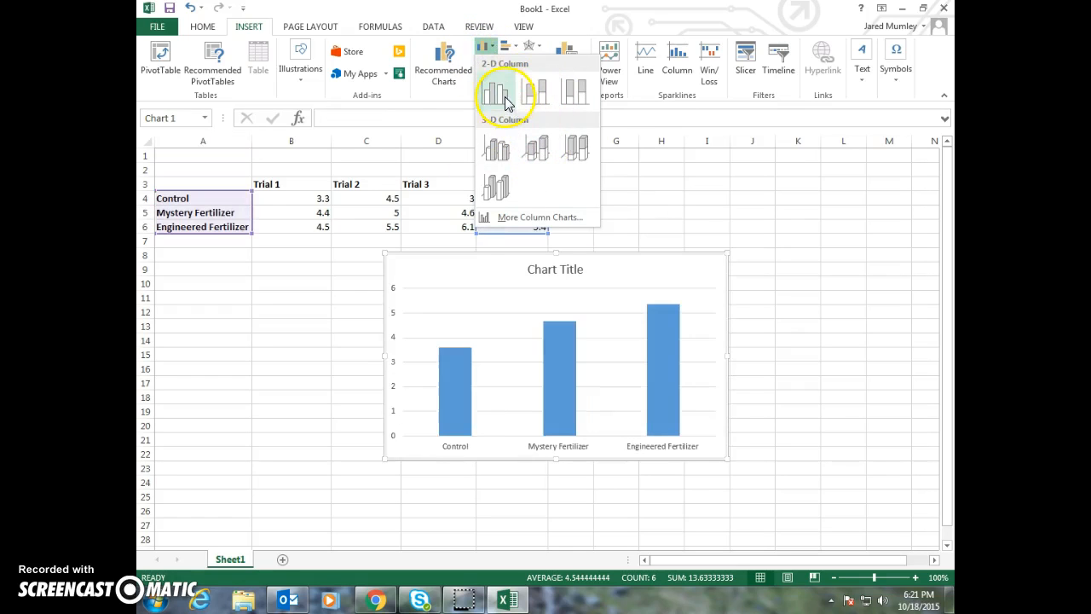
click(535, 159)
drag(597, 262, 588, 294)
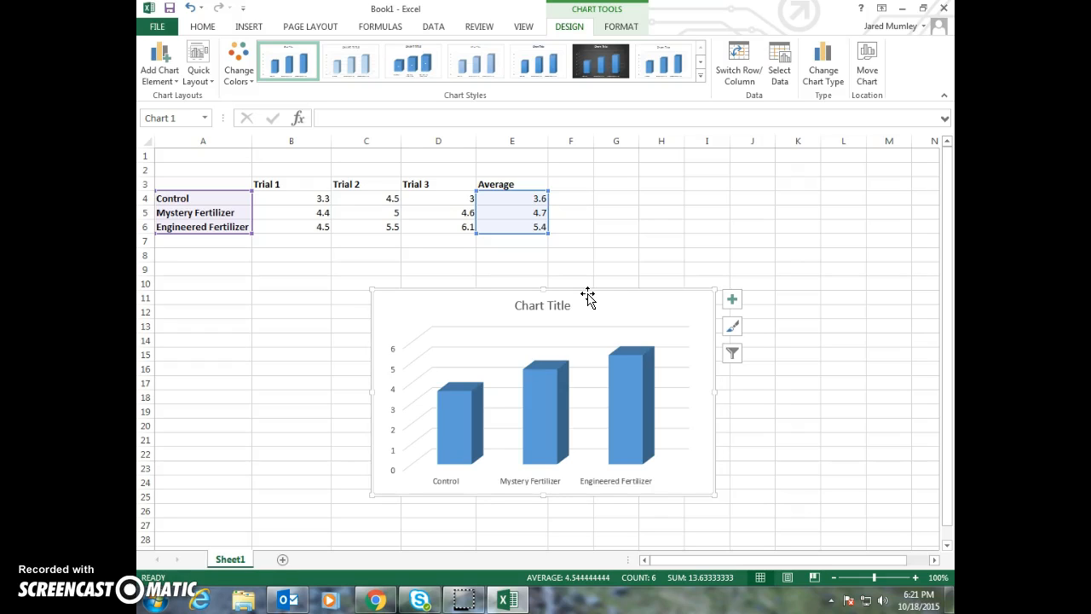
Change the chart's title to "Fertilizer Growth Data"
double_click(554, 307)
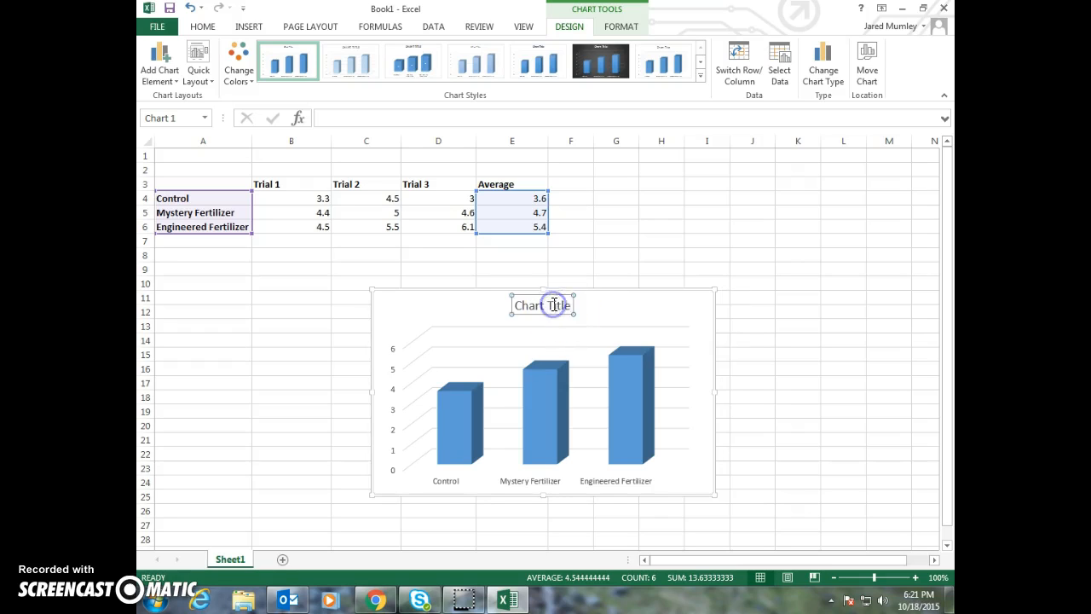
click(555, 306)
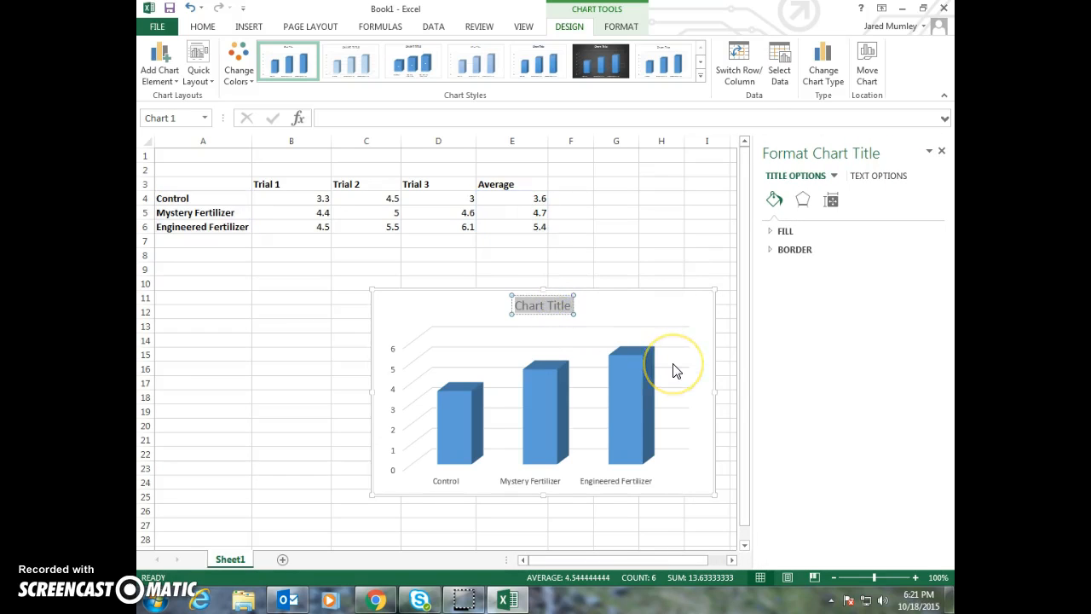
text(Fertilizer)
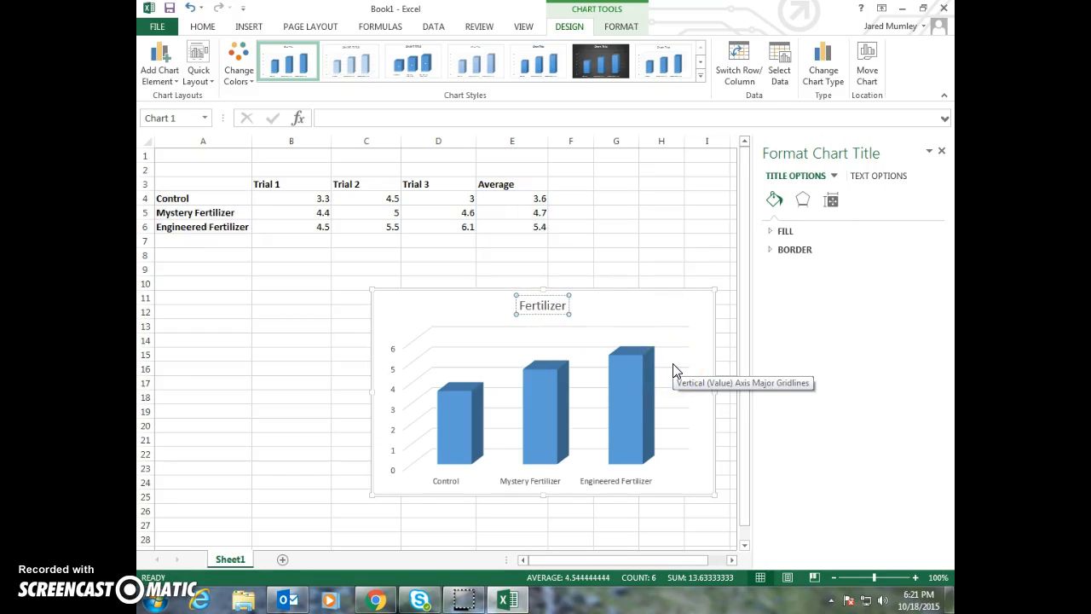
text( Growth Data)
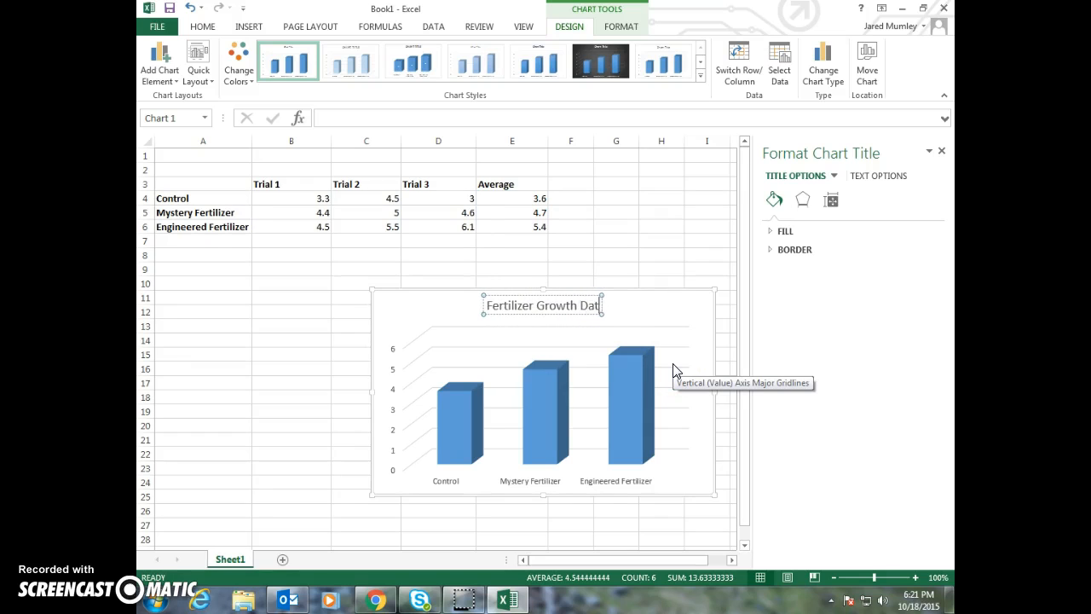
click(683, 334)
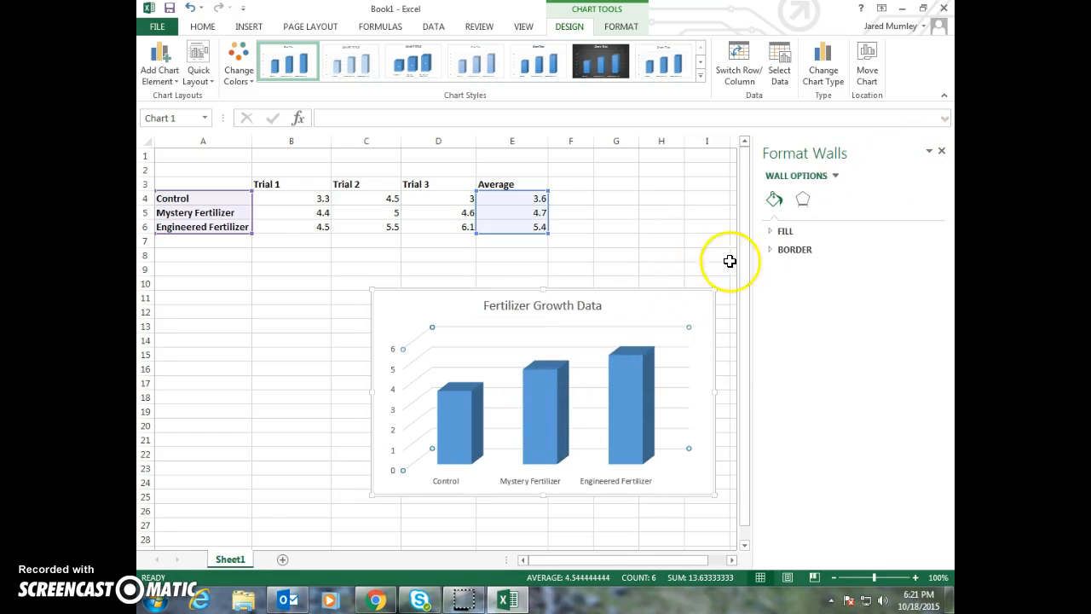
Move the chart beneath the table so it spans columns A to F, and add axis titles to it
drag(660, 308, 514, 314)
click(588, 305)
click(620, 365)
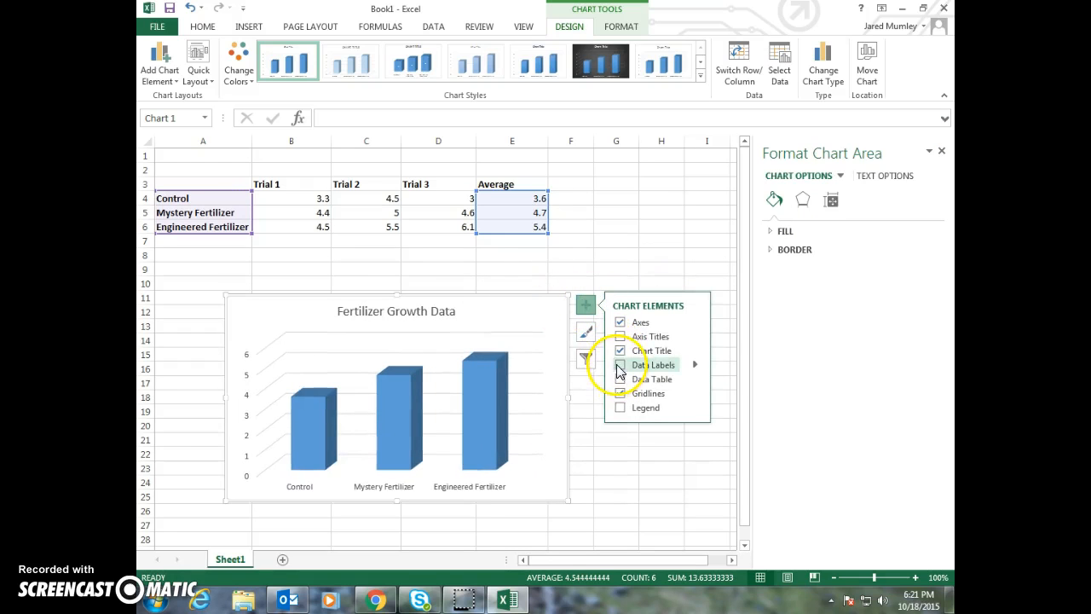
click(620, 365)
click(619, 337)
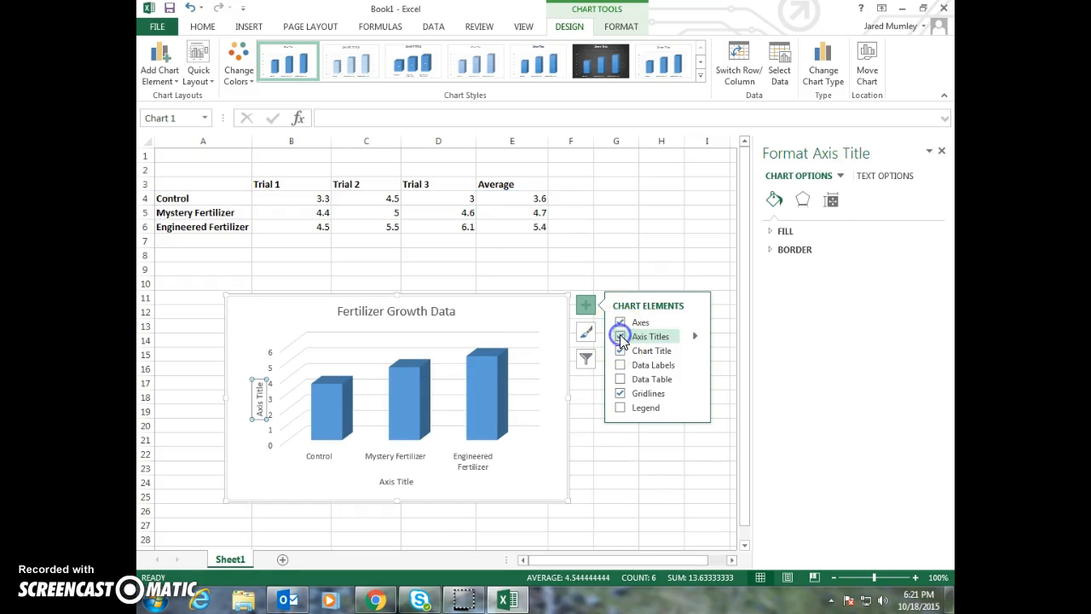
Change the chart's vertical axis title to "Plant Height (cm)"
click(260, 401)
double_click(260, 400)
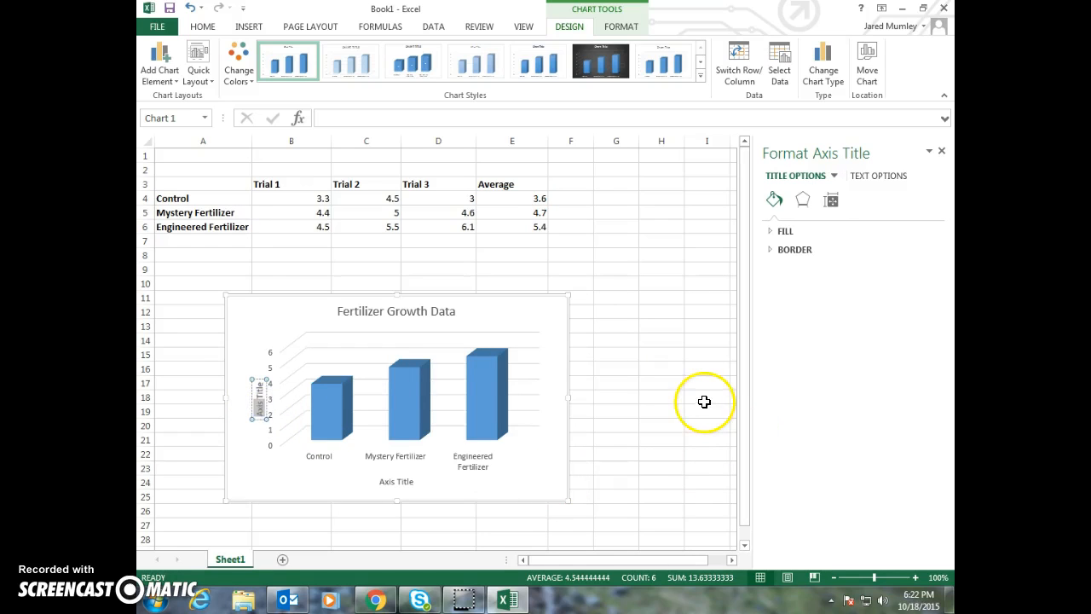
triple_click(262, 394)
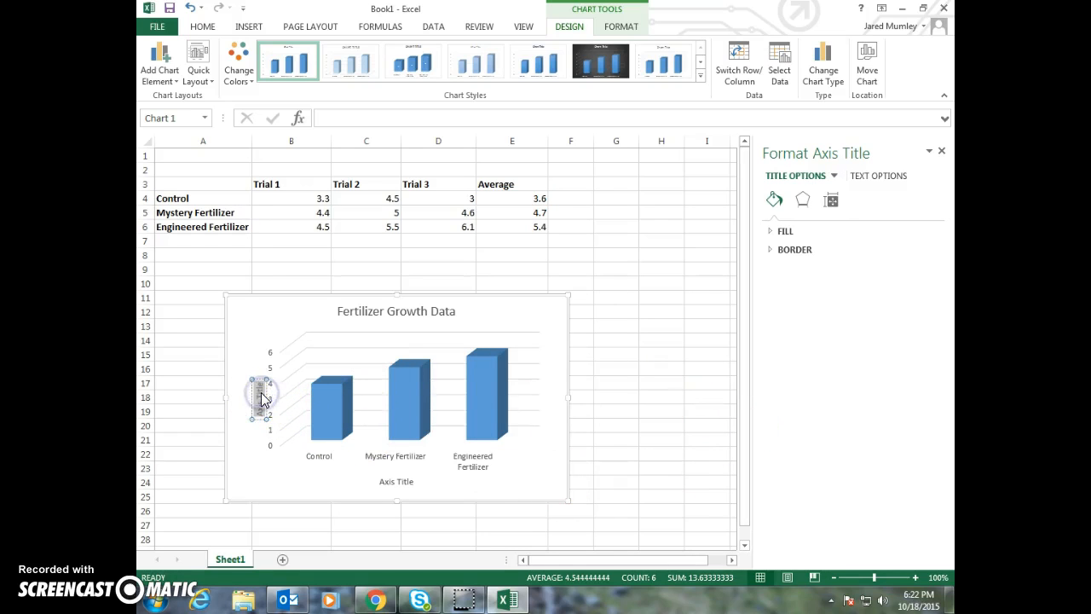
key(BackSpace)
text(Plant)
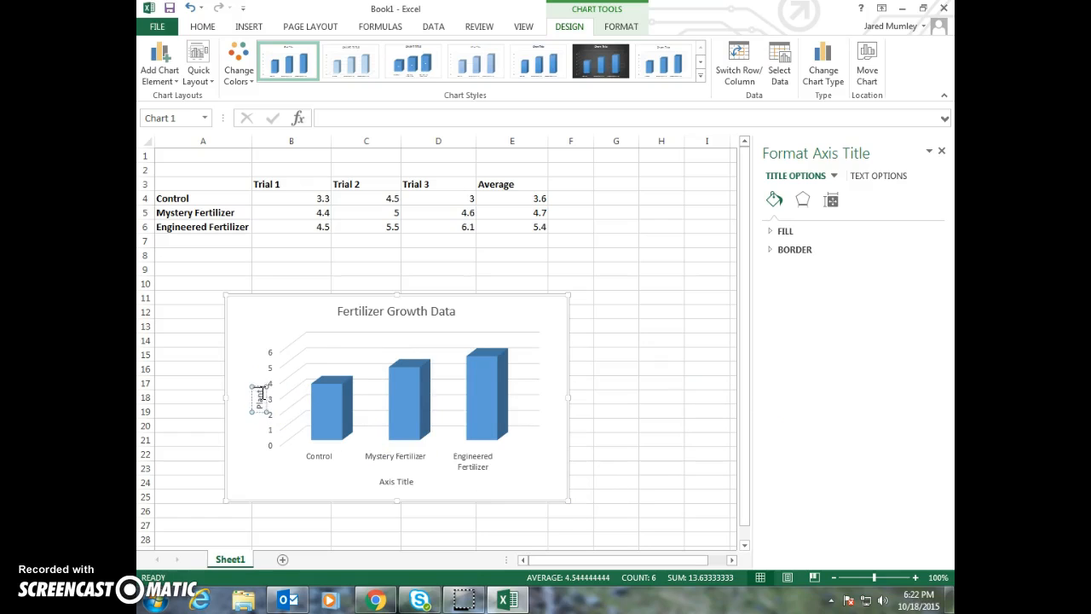
text( Height (cm)
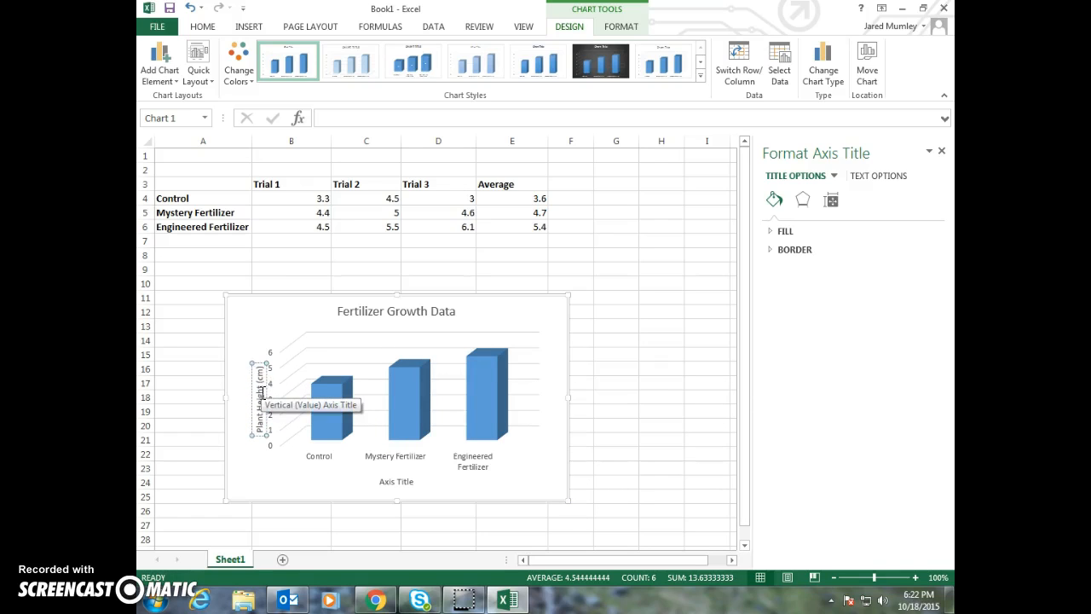
Delete the placeholder title of the chart's horizontal axis
click(393, 479)
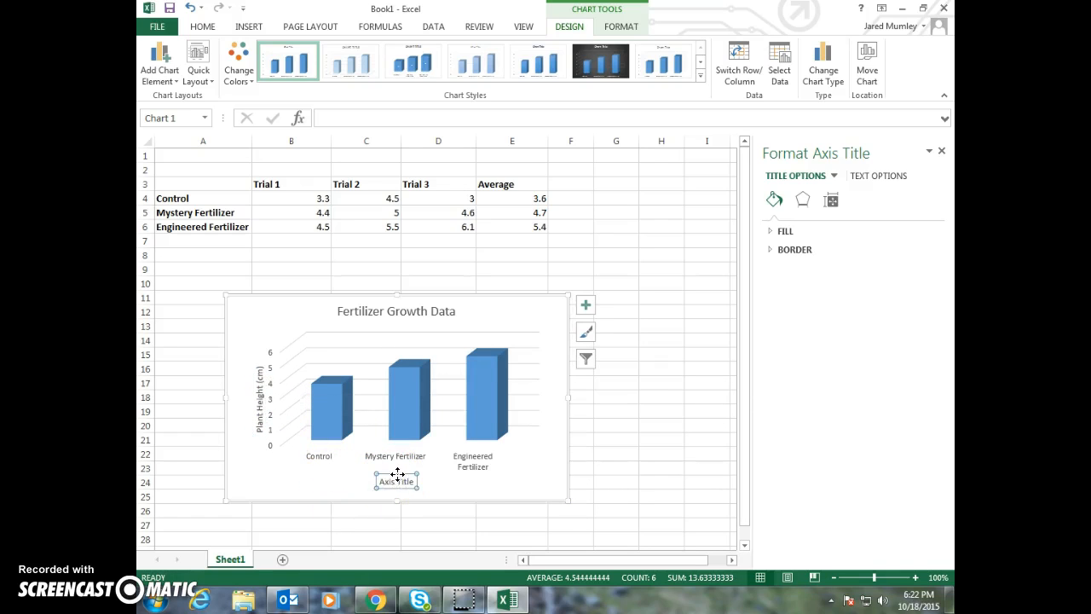
triple_click(400, 481)
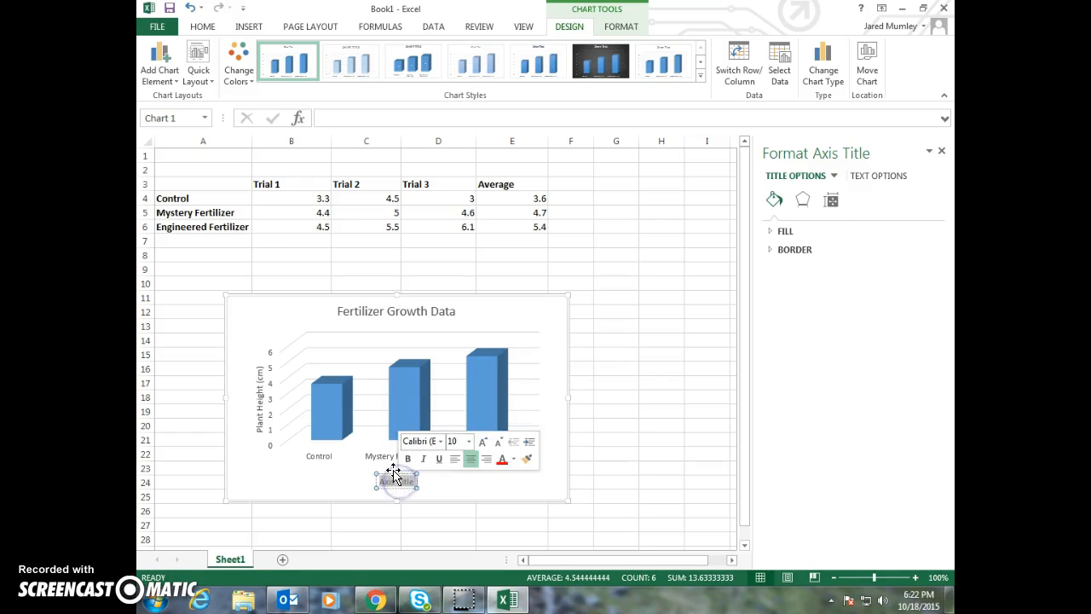
click(393, 474)
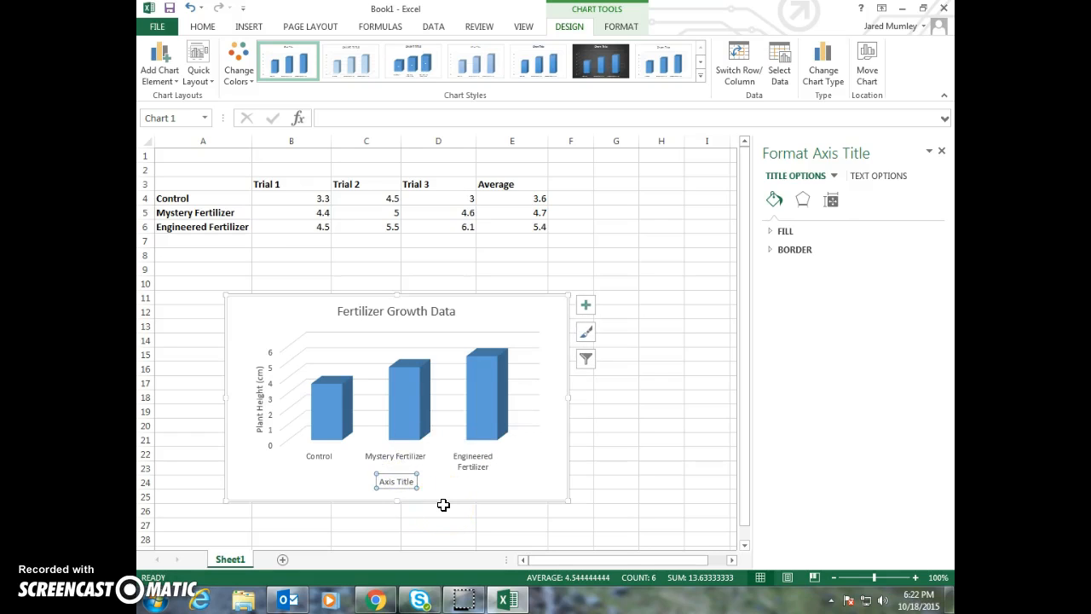
key(Delete)
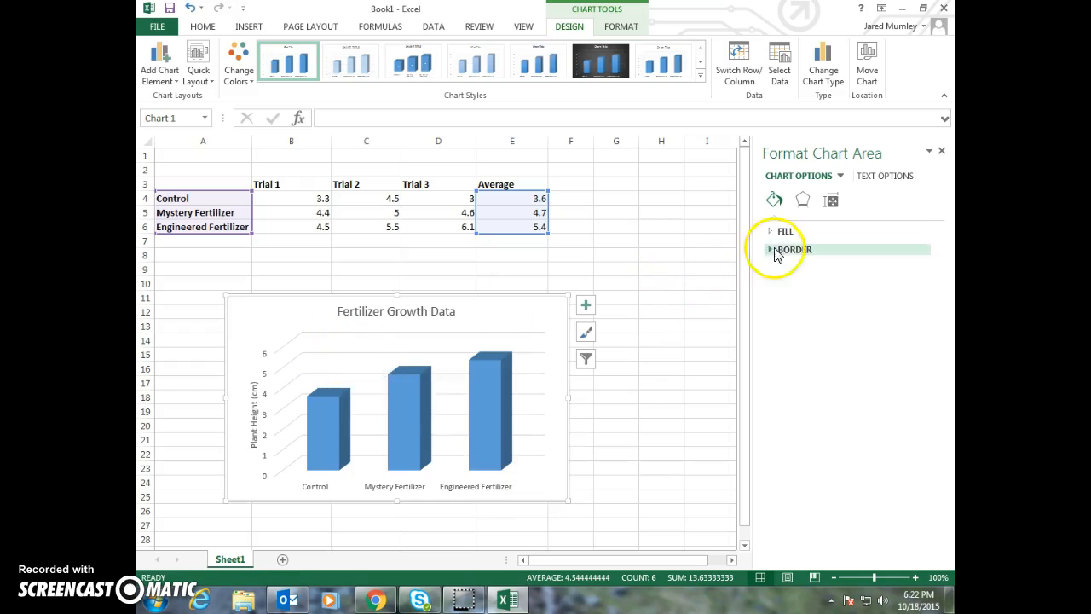
Try a solid fill on the chart area and undo it
click(772, 237)
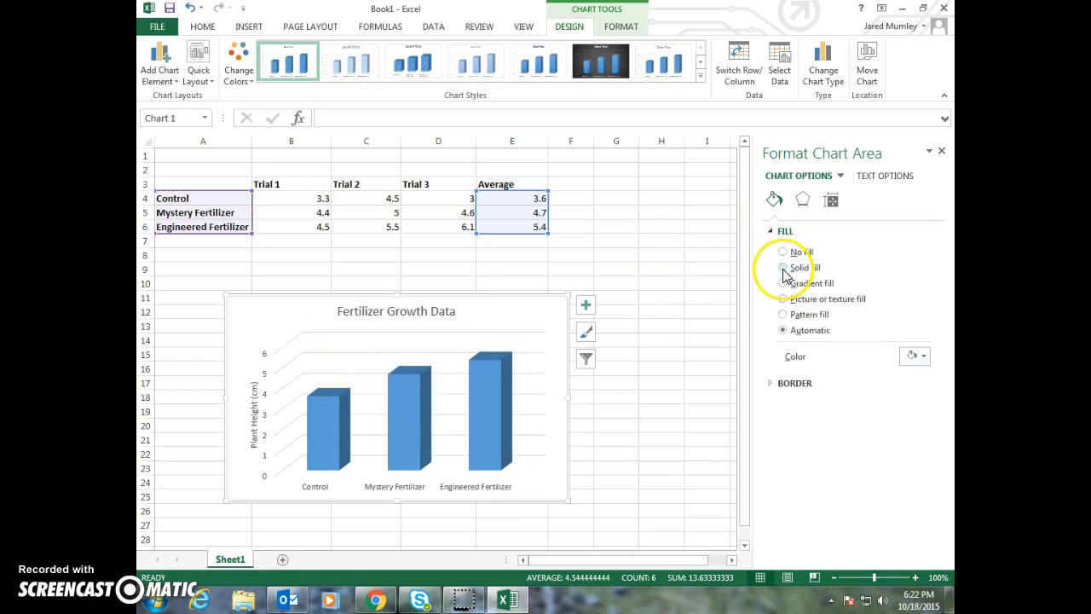
click(782, 268)
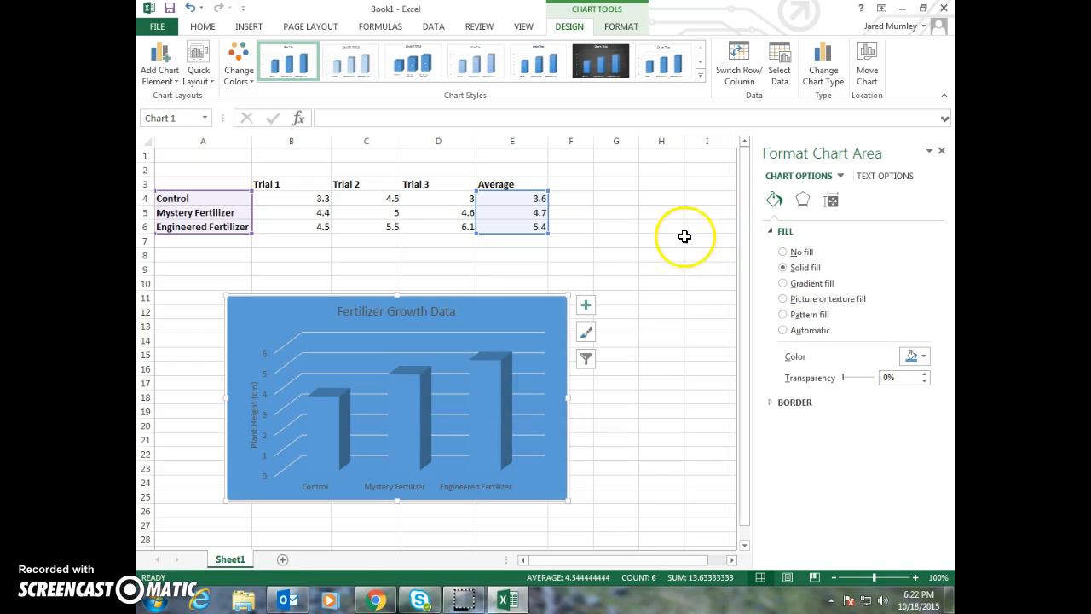
key(ctrl+z)
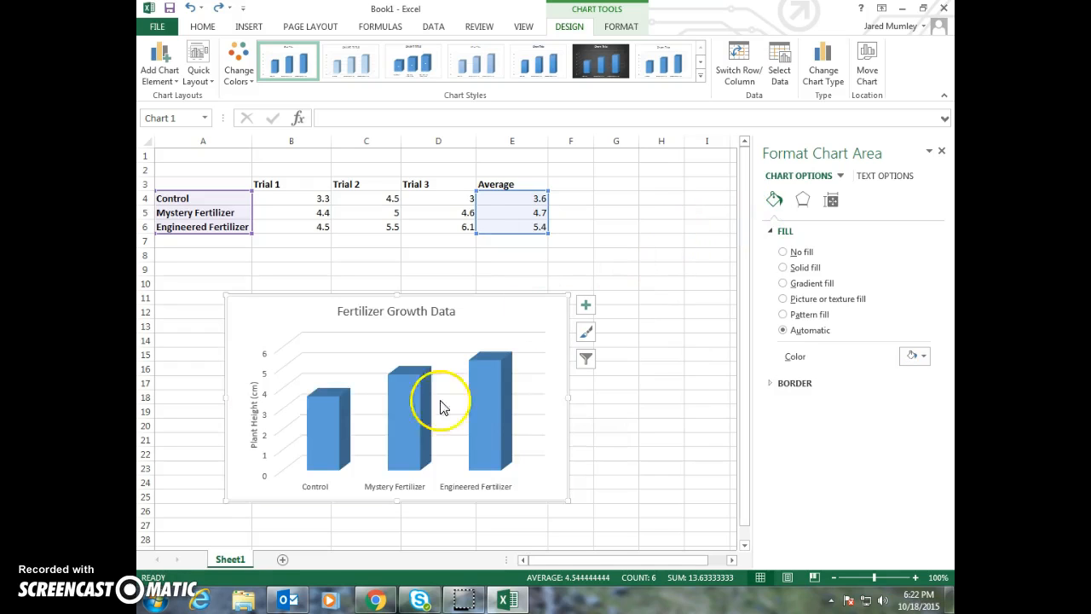
Recolor only the Control column of the chart with the dark orange theme color
click(326, 428)
click(325, 429)
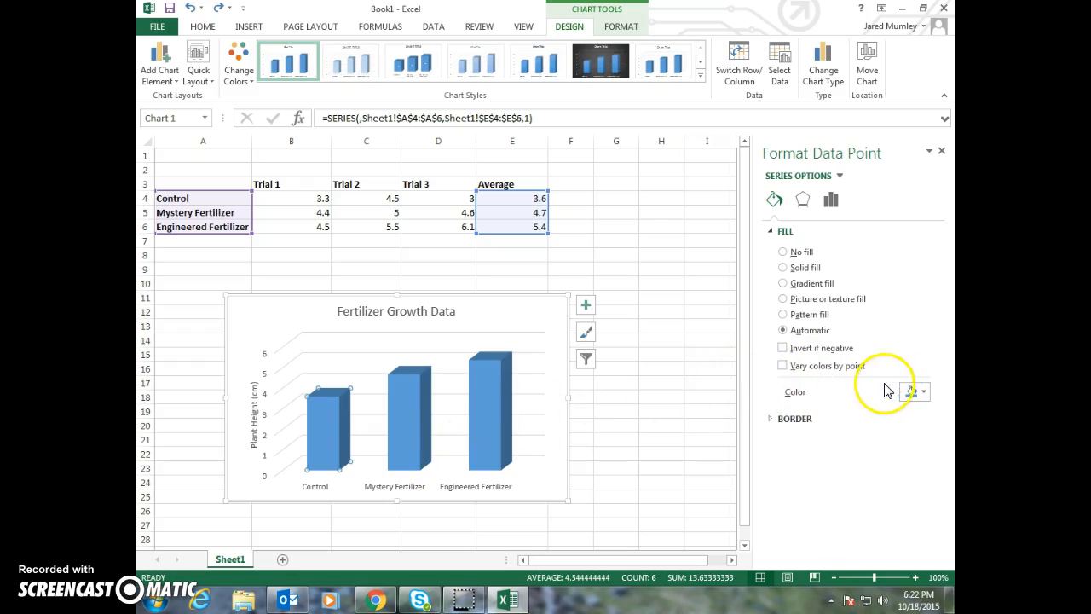
click(914, 391)
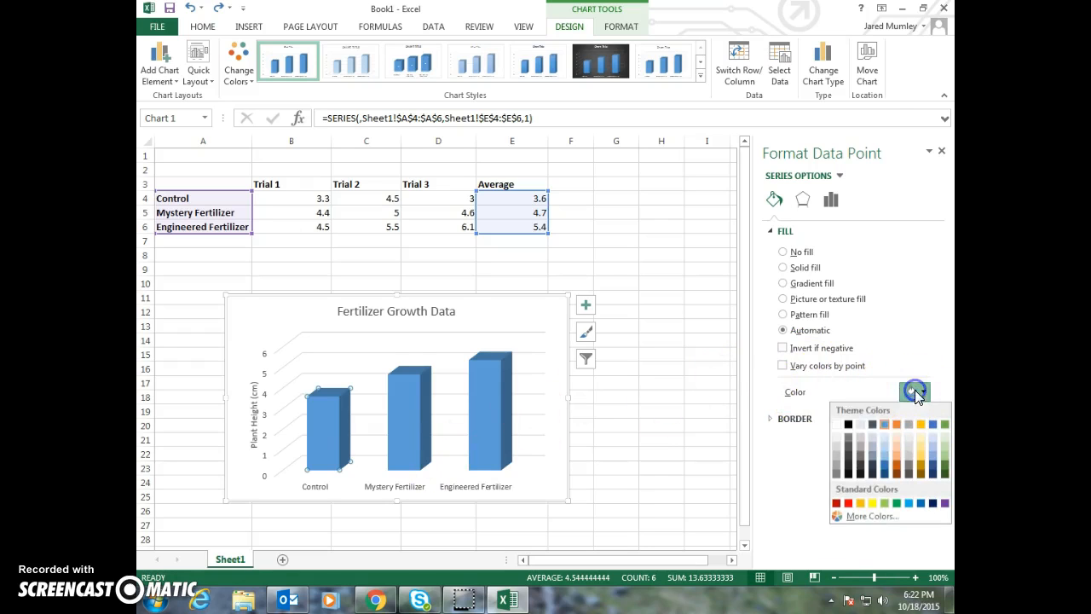
click(897, 465)
Recolor only the Mystery Fertilizer column with the green theme color, and deselect the chart
click(418, 443)
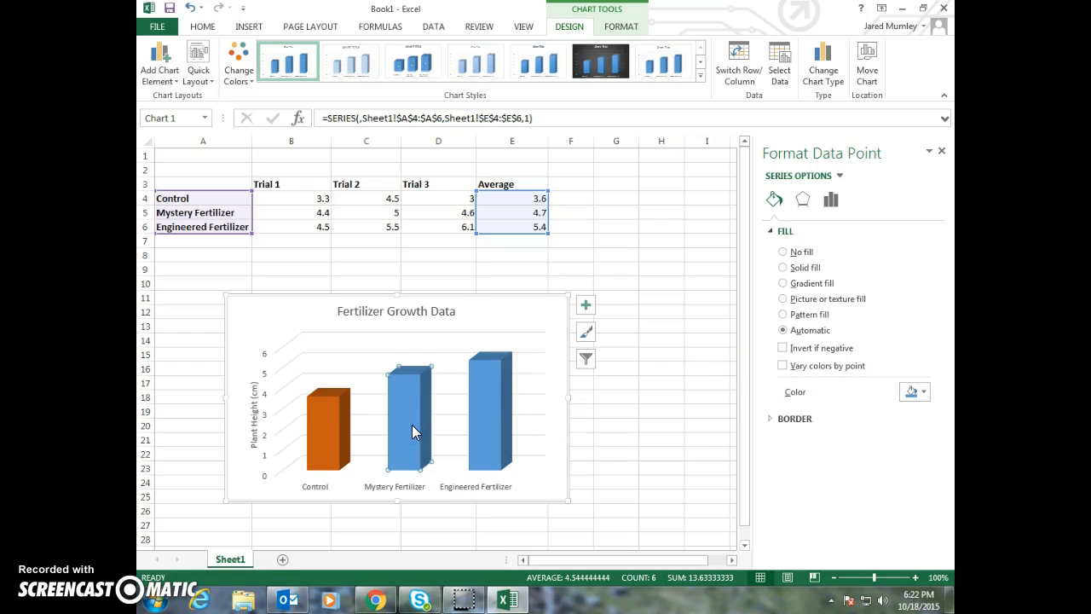
click(915, 391)
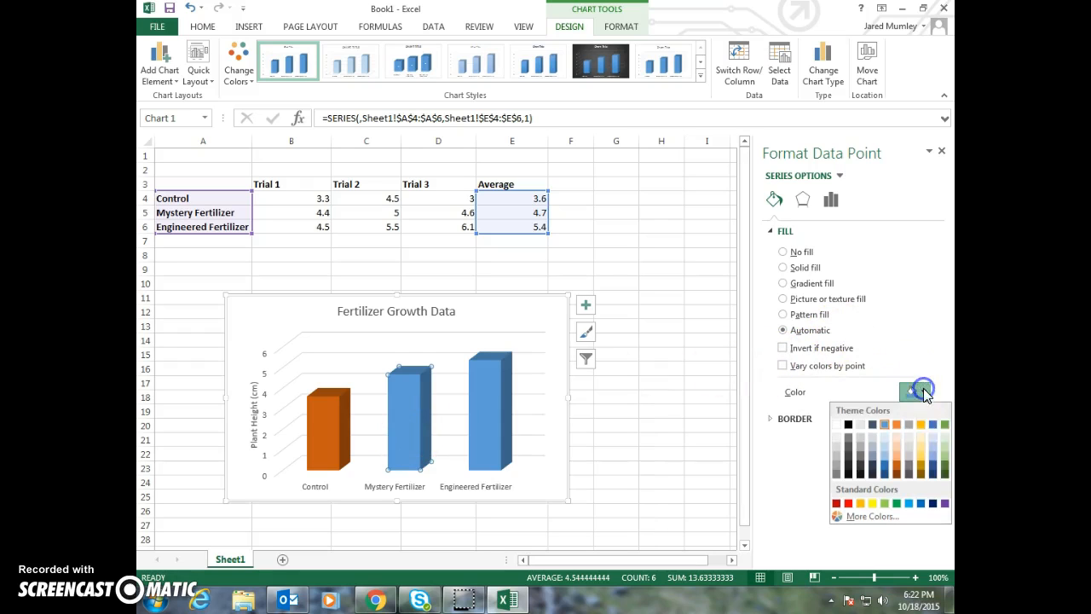
click(944, 423)
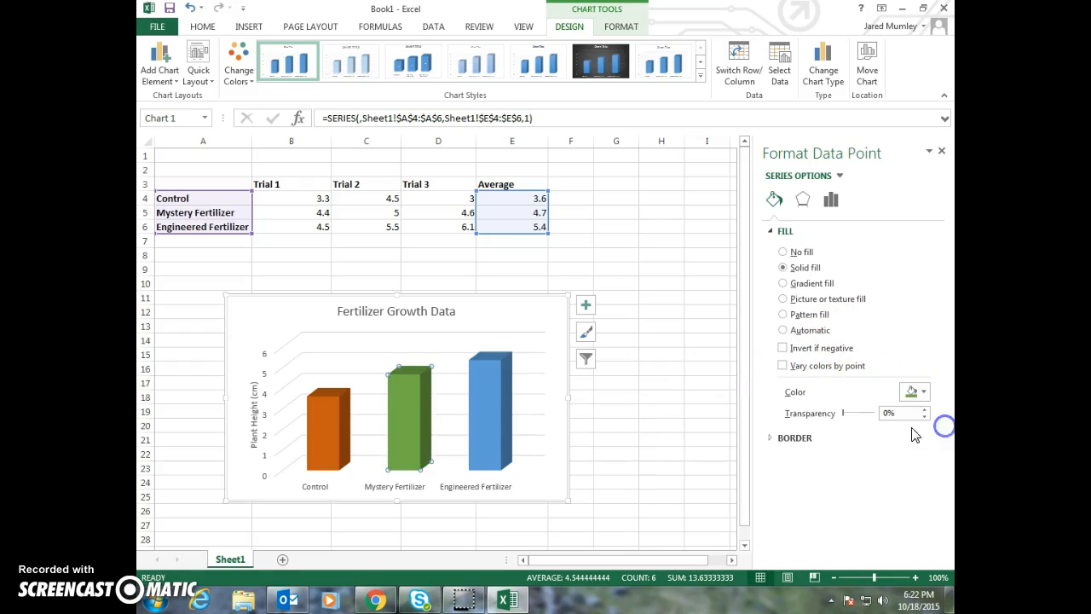
click(485, 425)
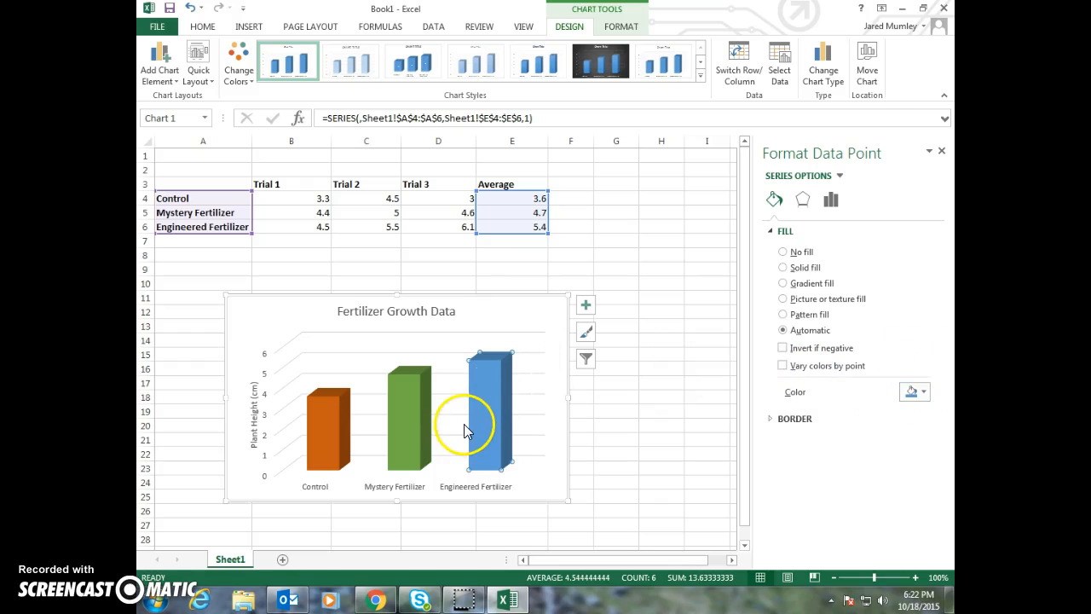
click(599, 437)
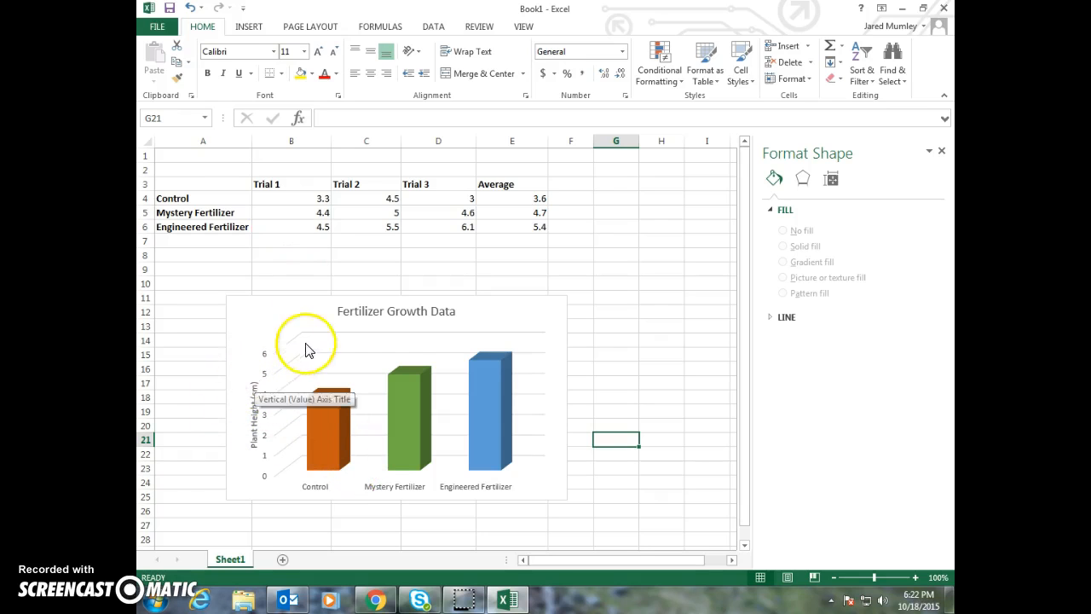
Enlarge the chart to span about rows 10 to 28 and extend to the end of column G
click(525, 449)
click(409, 329)
click(392, 312)
drag(569, 296, 659, 308)
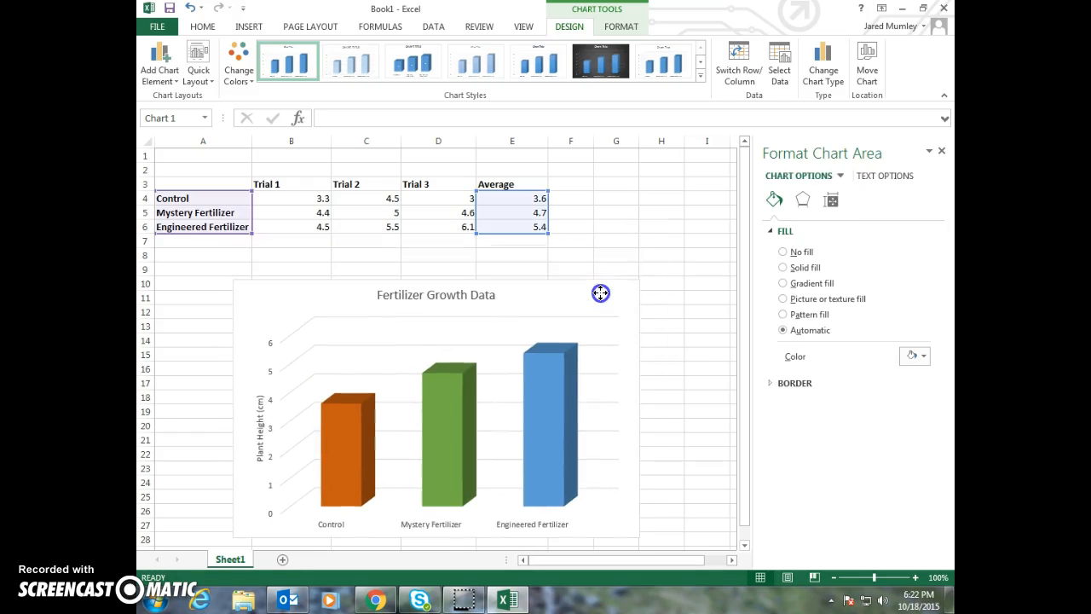
Make the "Fertilizer Growth Data" chart title bold and give its text the dark blue-gray theme color
scroll(713, 386, down, 1)
click(460, 252)
double_click(442, 252)
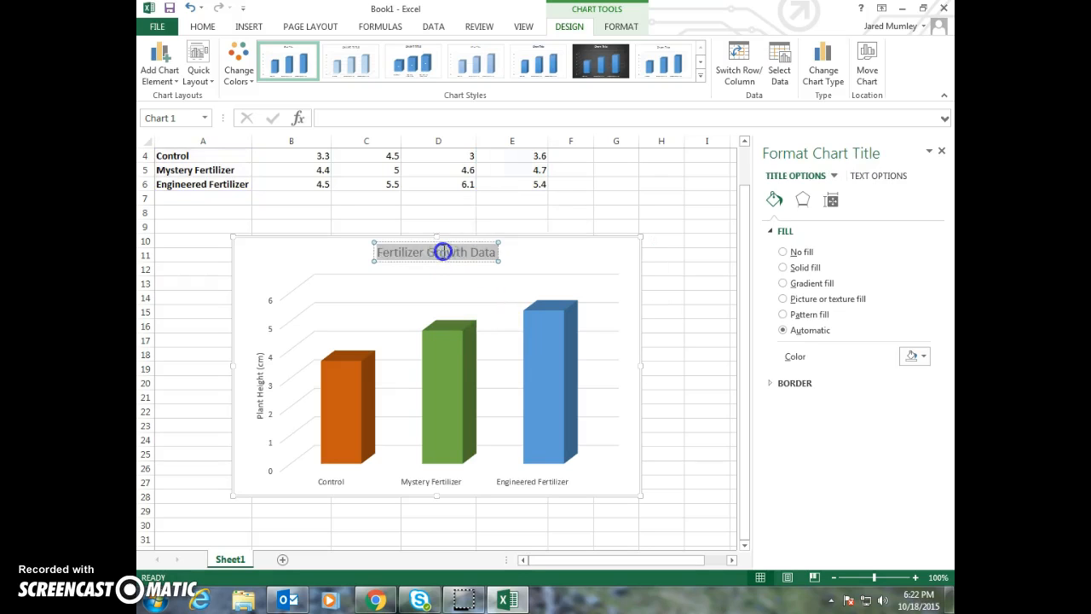
triple_click(442, 252)
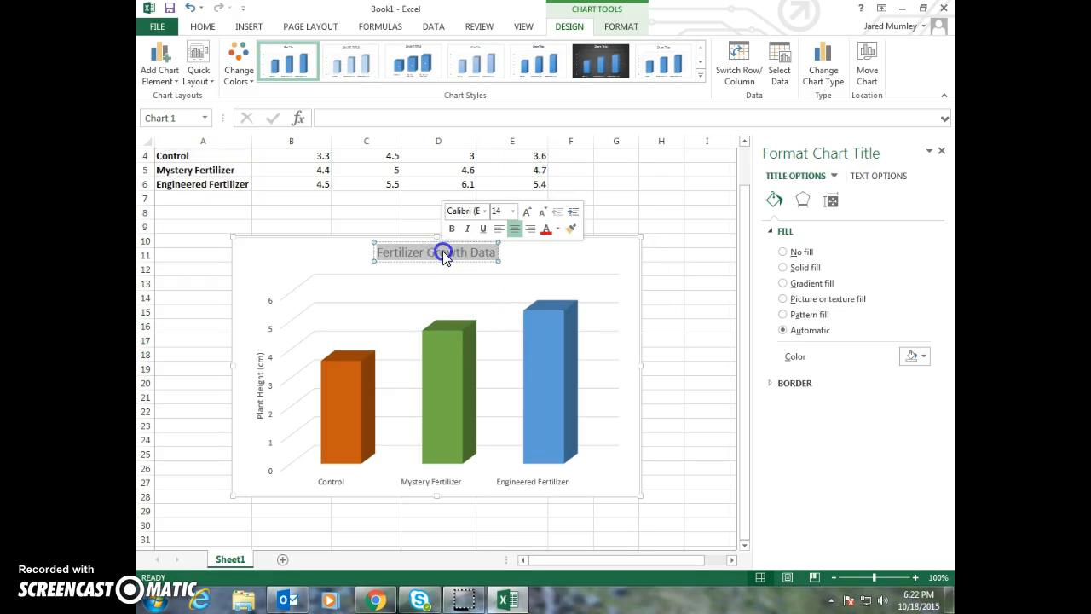
click(554, 230)
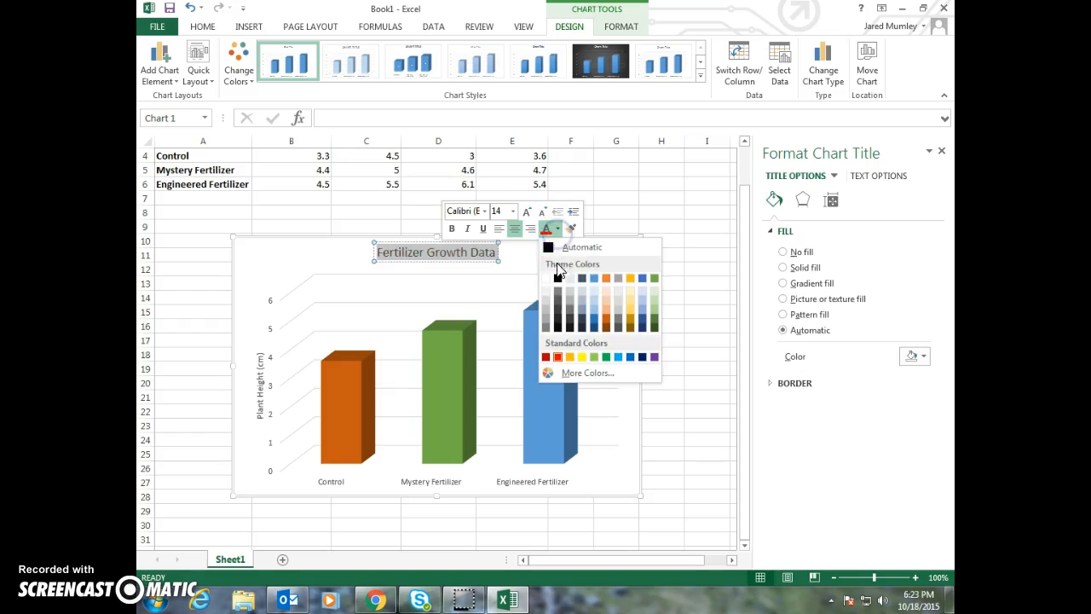
click(580, 283)
key(ctrl+b)
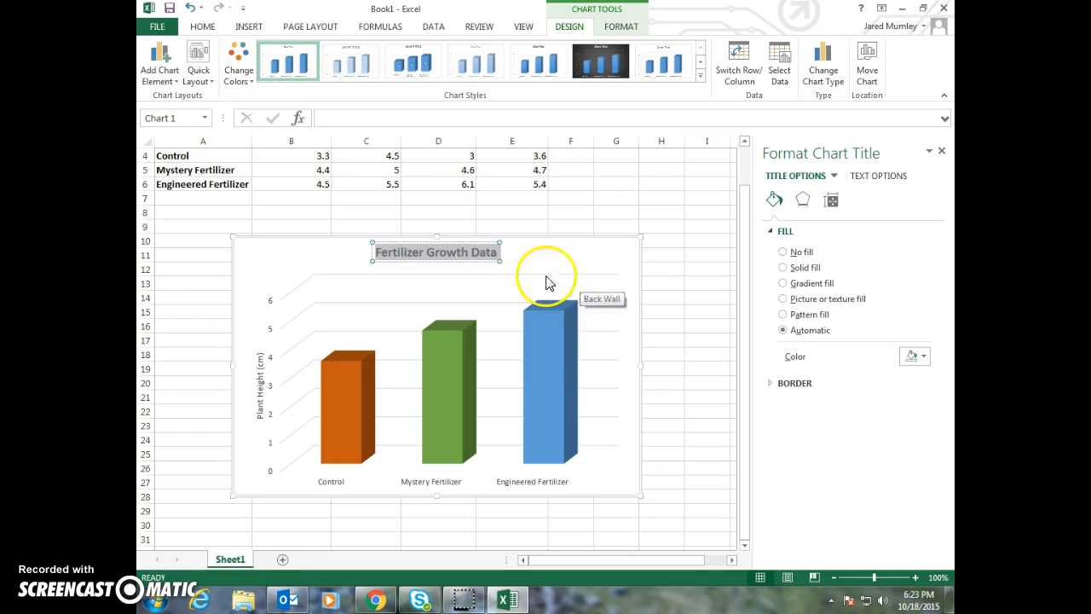
triple_click(454, 253)
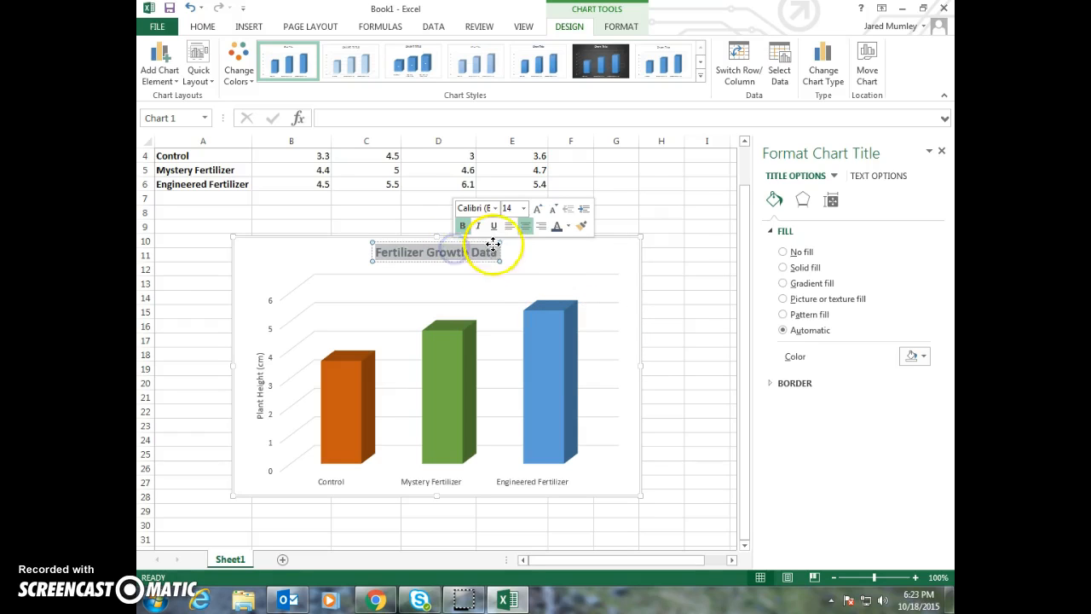
click(568, 226)
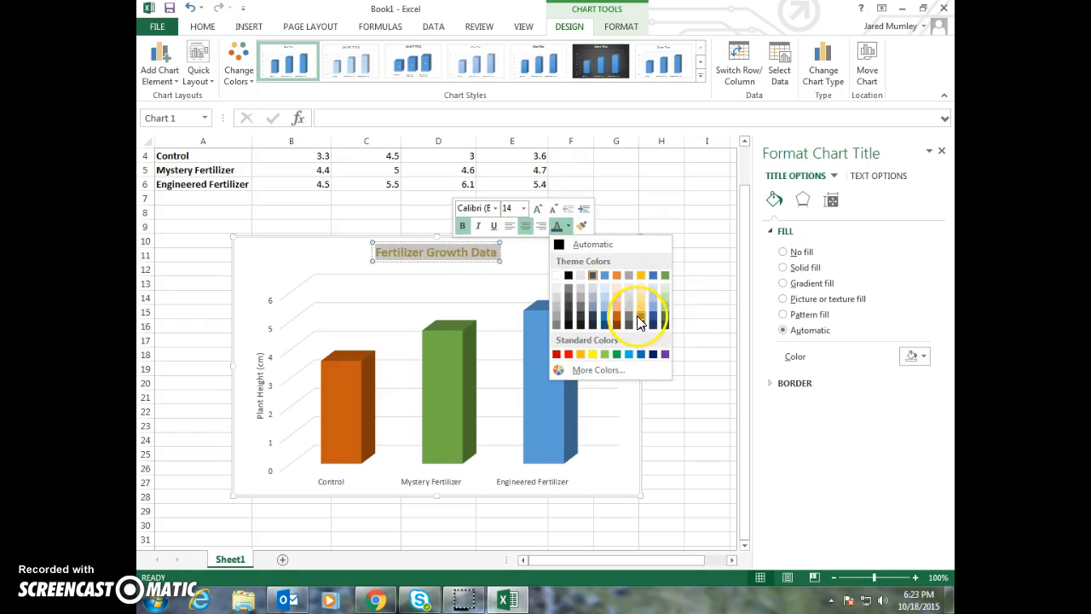
click(594, 272)
click(493, 294)
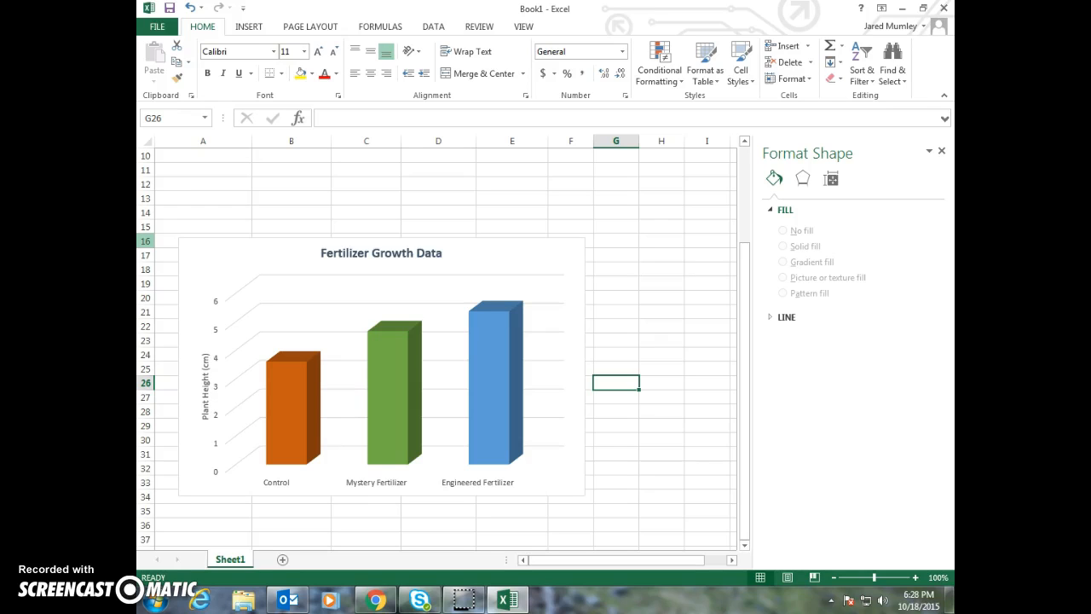
click(438, 212)
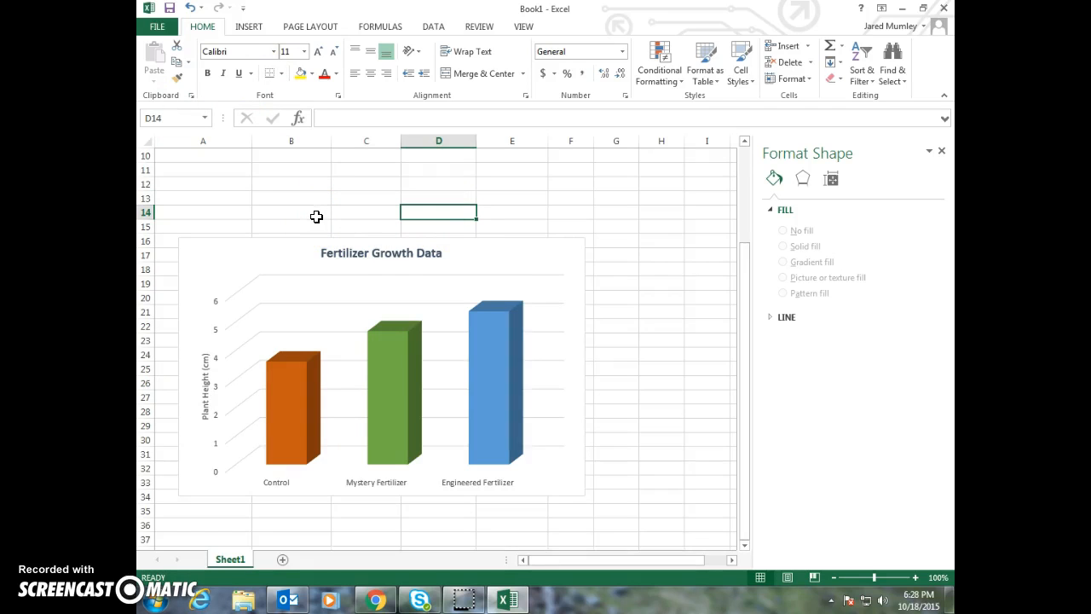
scroll(596, 321, down, 1)
scroll(603, 322, up, 4)
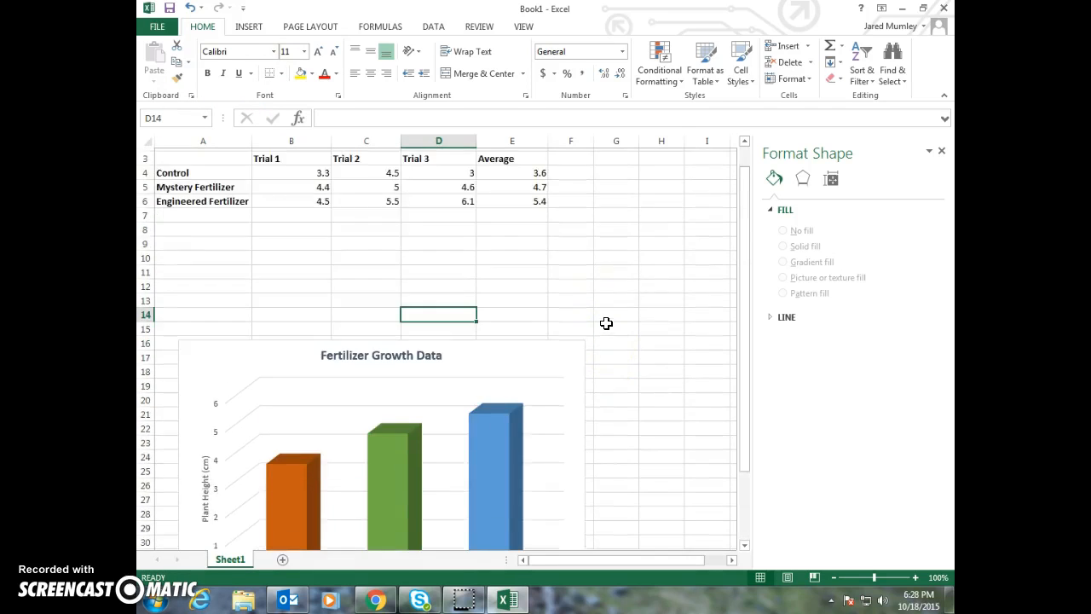
scroll(605, 323, down, 2)
click(610, 310)
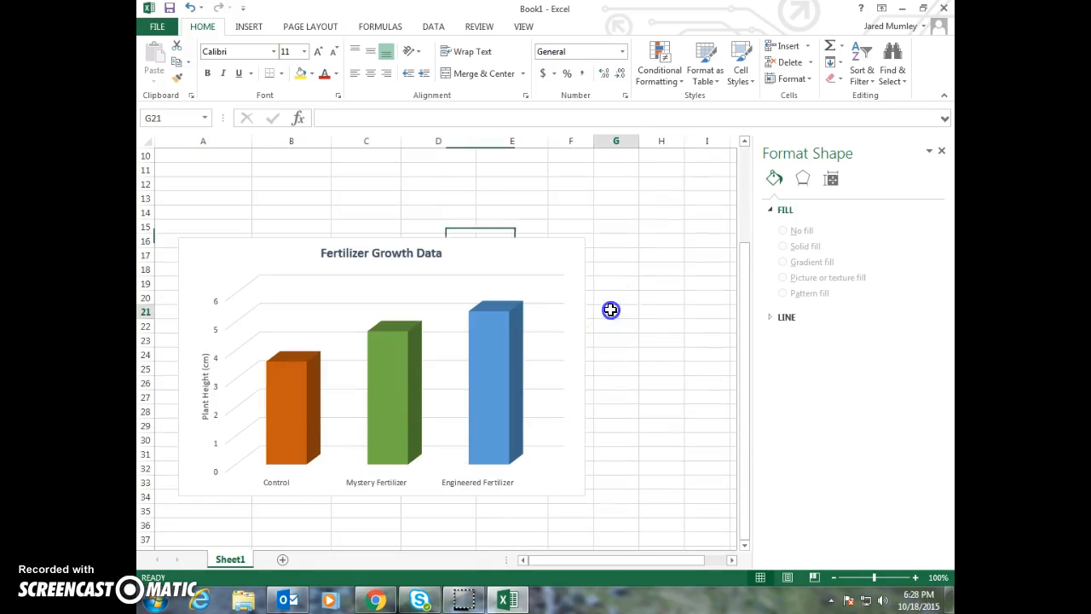
click(646, 267)
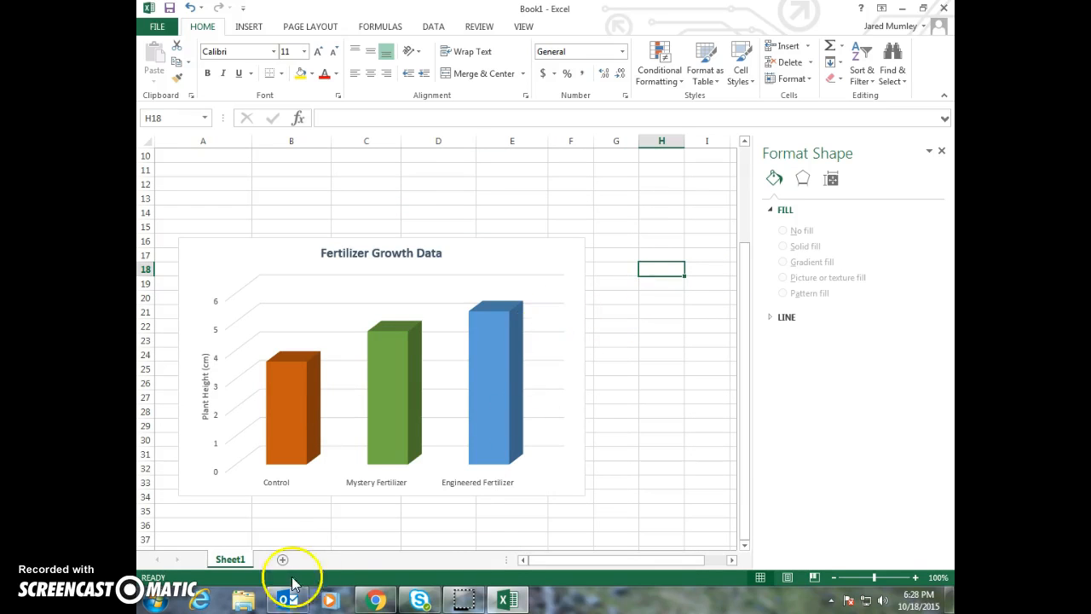
Start Word with a new blank document and maximize its window
click(150, 604)
click(183, 268)
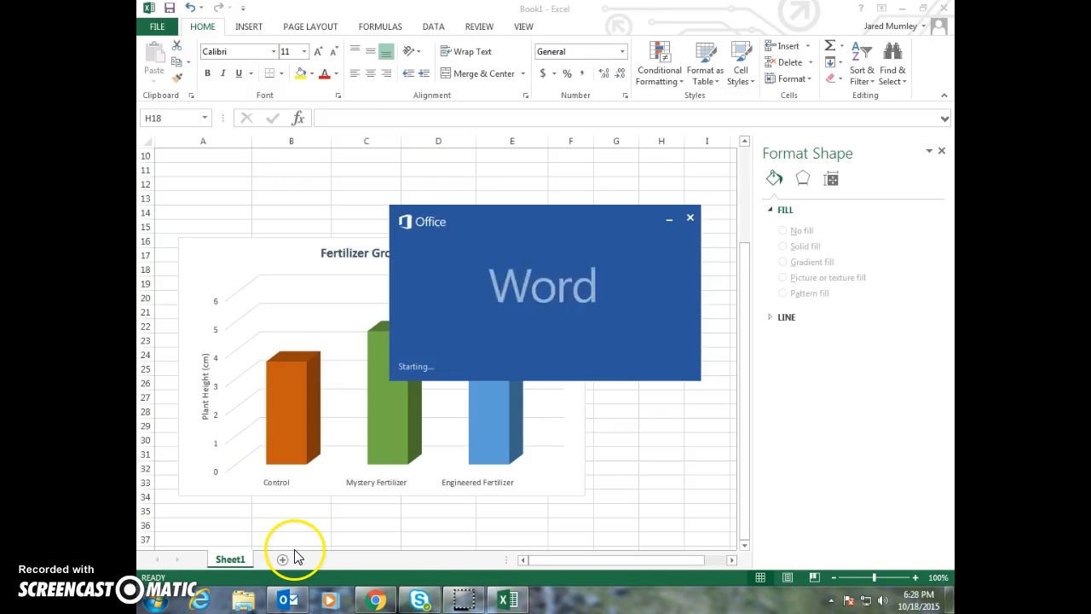
click(461, 304)
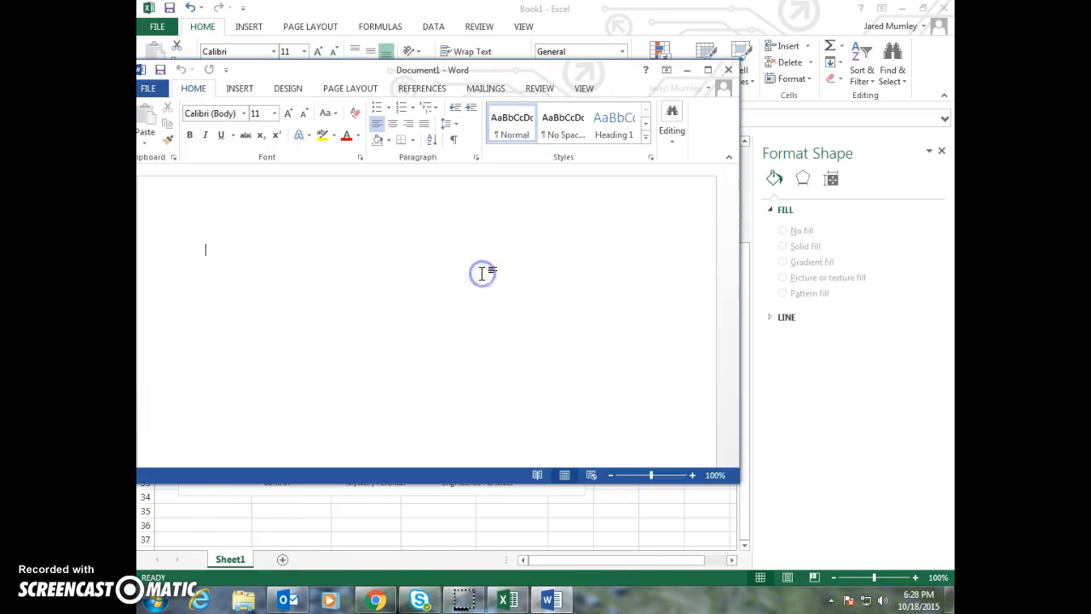
double_click(599, 72)
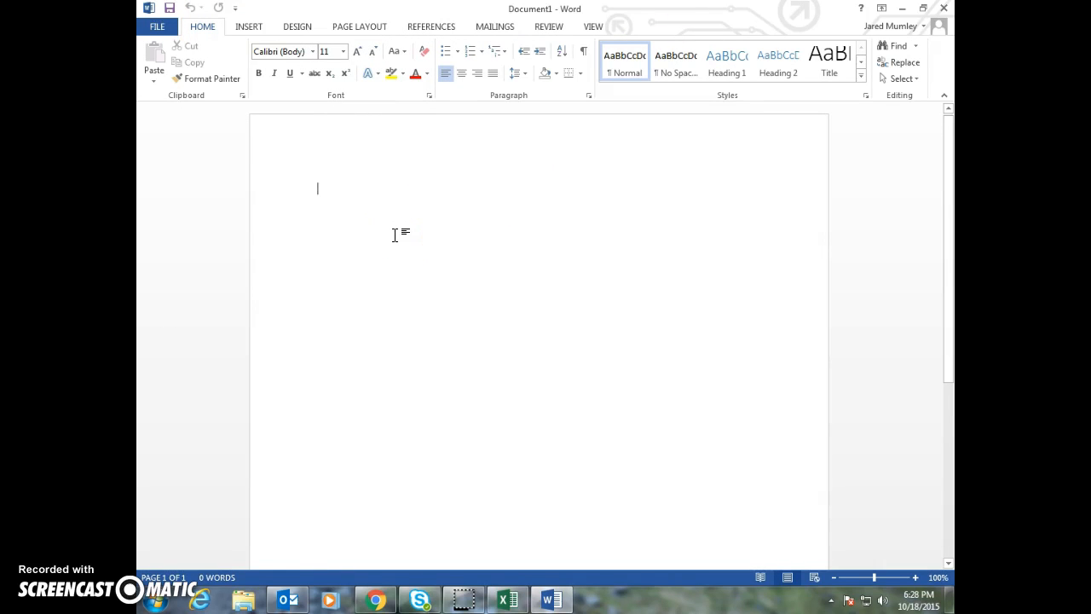
Switch to Chrome and open espn.com in a new tab
click(363, 590)
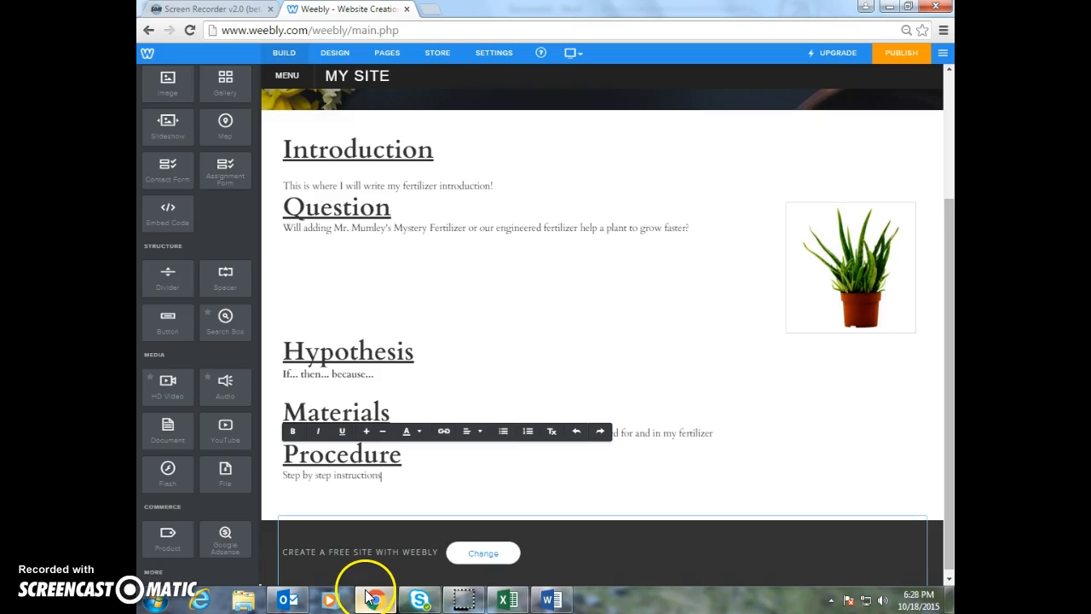
key(ctrl+t)
text(espn.com)
key(Return)
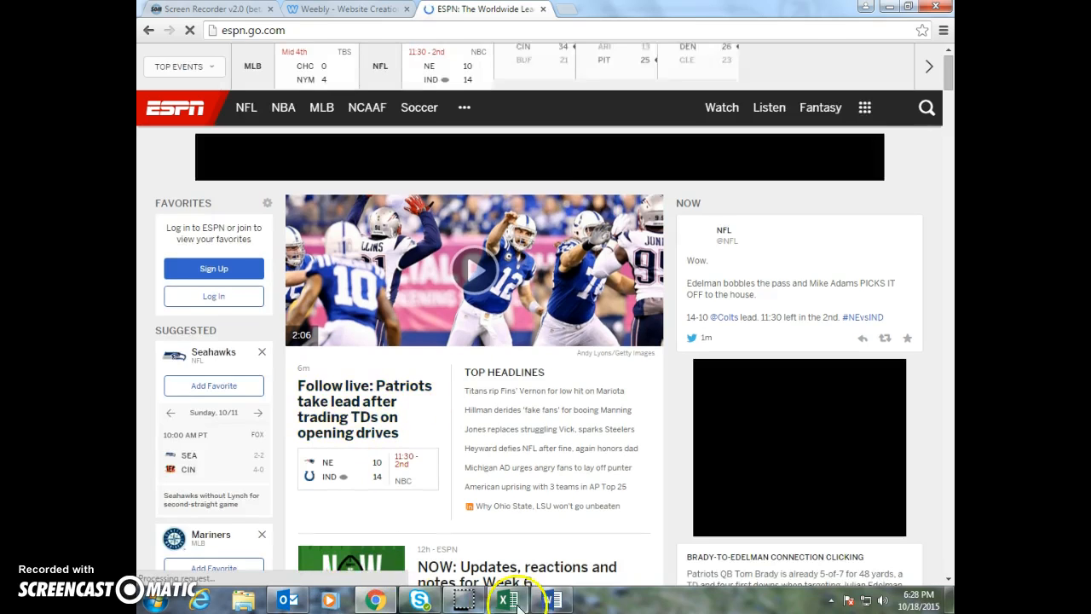
Return to Word and insert a screen clipping of the ESPN page, spanning the site header, main photo and top headlines
click(550, 599)
click(241, 28)
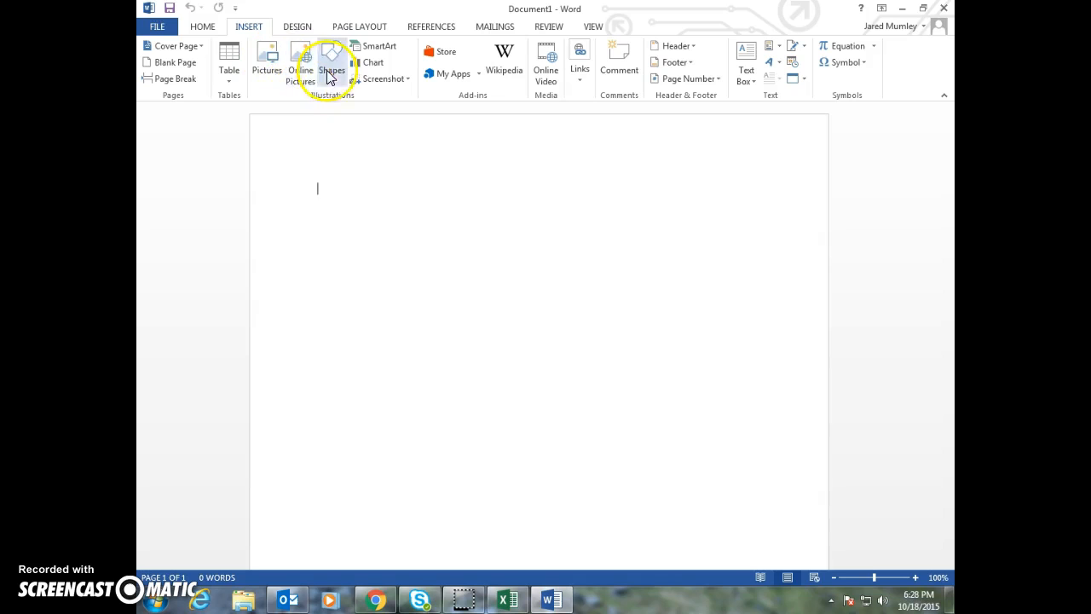
click(408, 80)
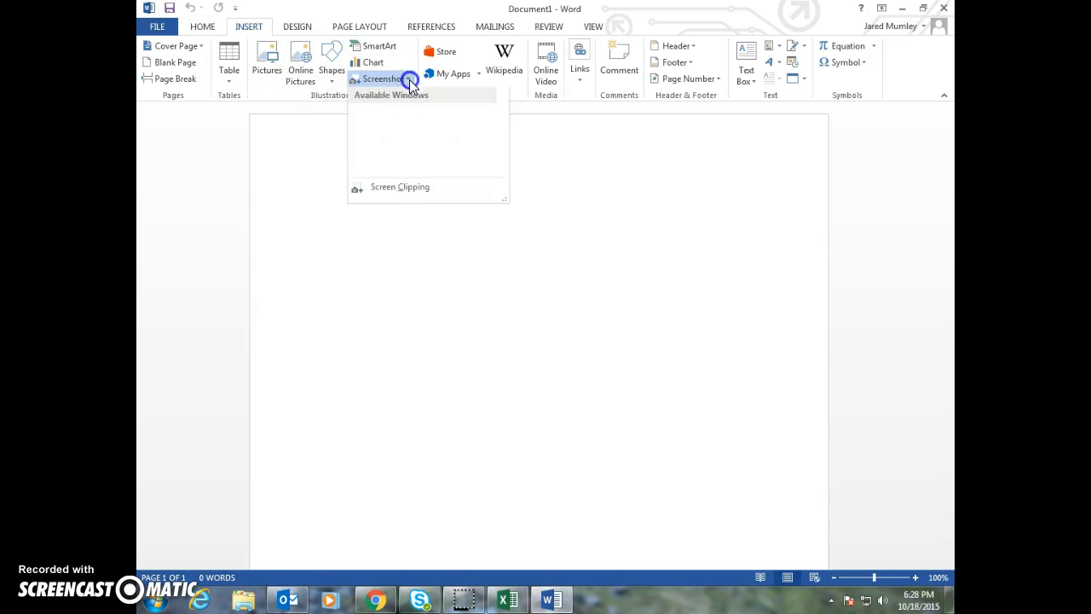
click(404, 189)
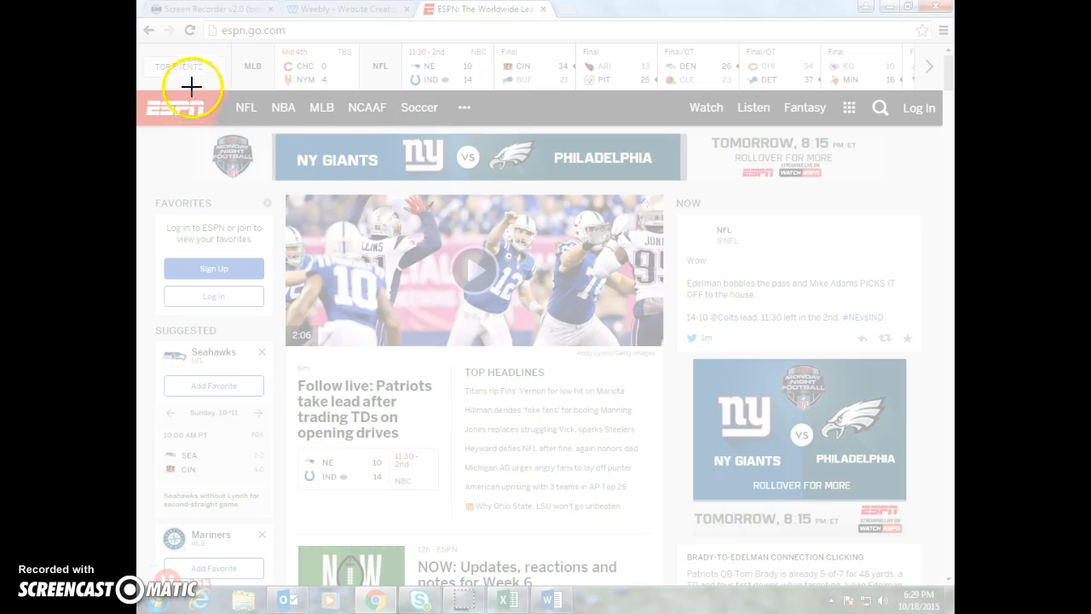
drag(157, 81, 726, 494)
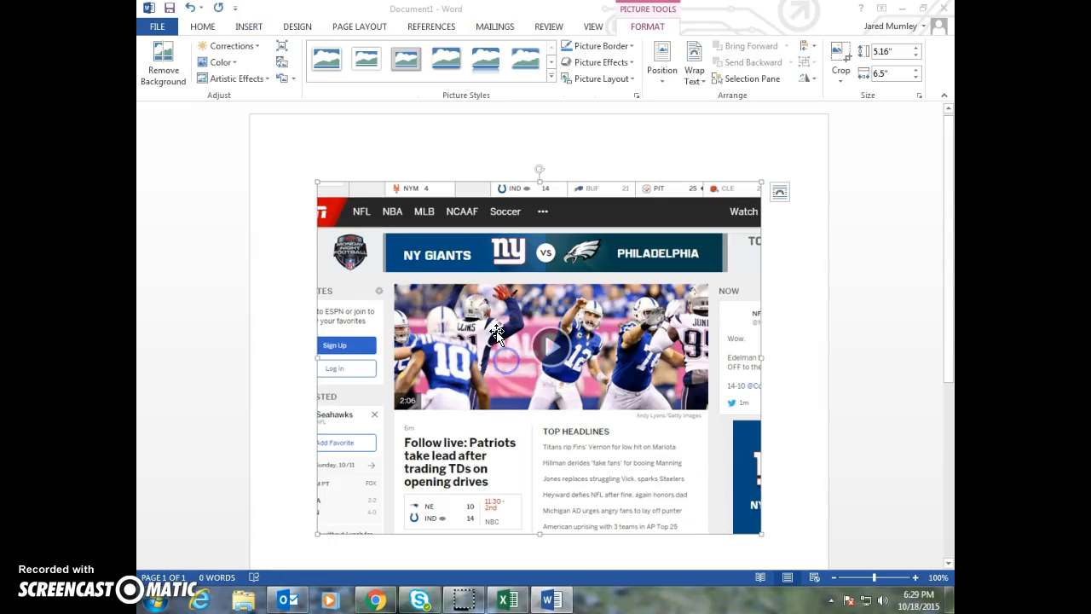
Delete the ESPN screen clipping from the Word document
scroll(561, 247, down, 2)
scroll(561, 246, up, 2)
click(522, 290)
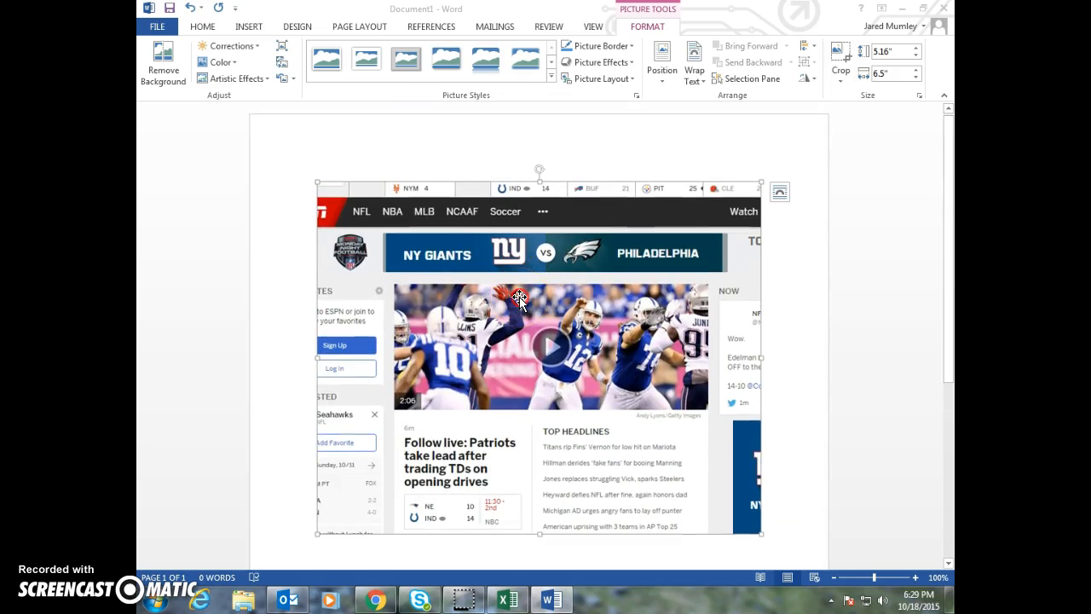
right_click(519, 298)
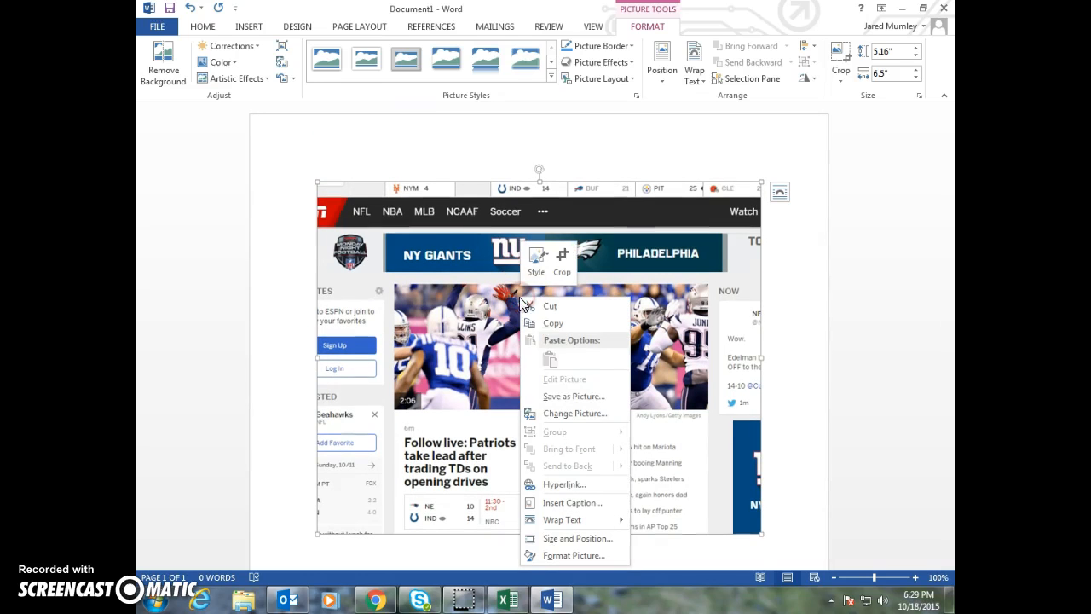
click(804, 377)
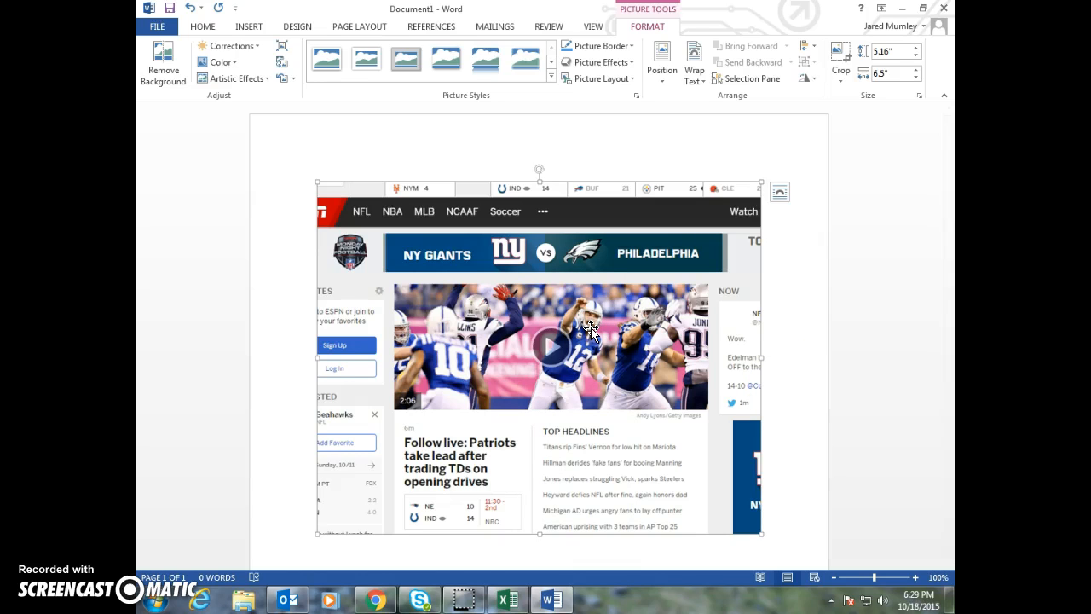
key(Delete)
click(560, 313)
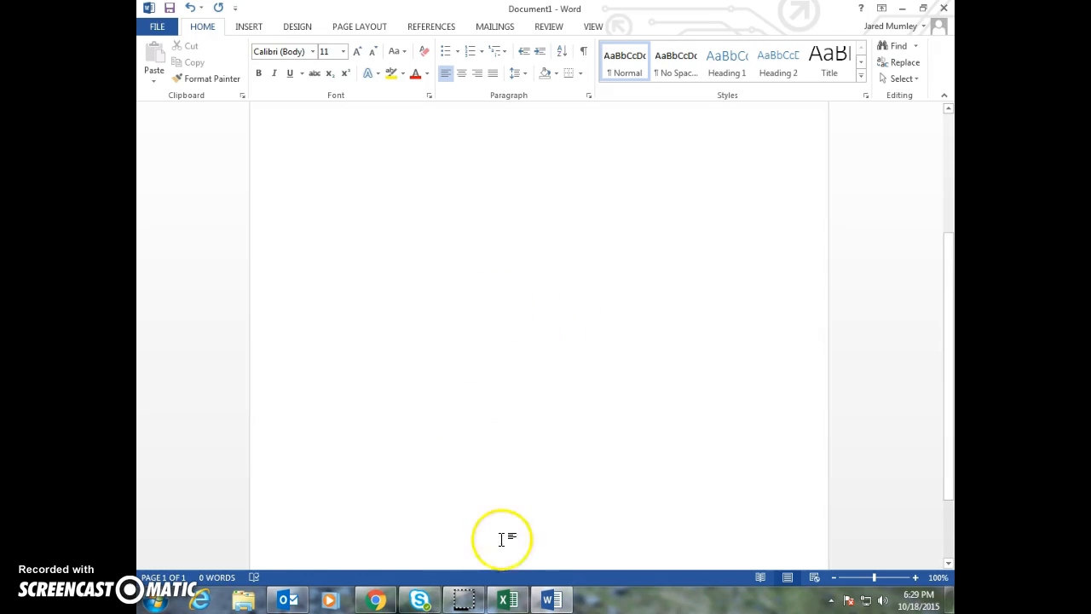
Switch to Excel and copy the whole fertilizer data table, cells A3:E6
click(507, 597)
scroll(253, 195, up, 3)
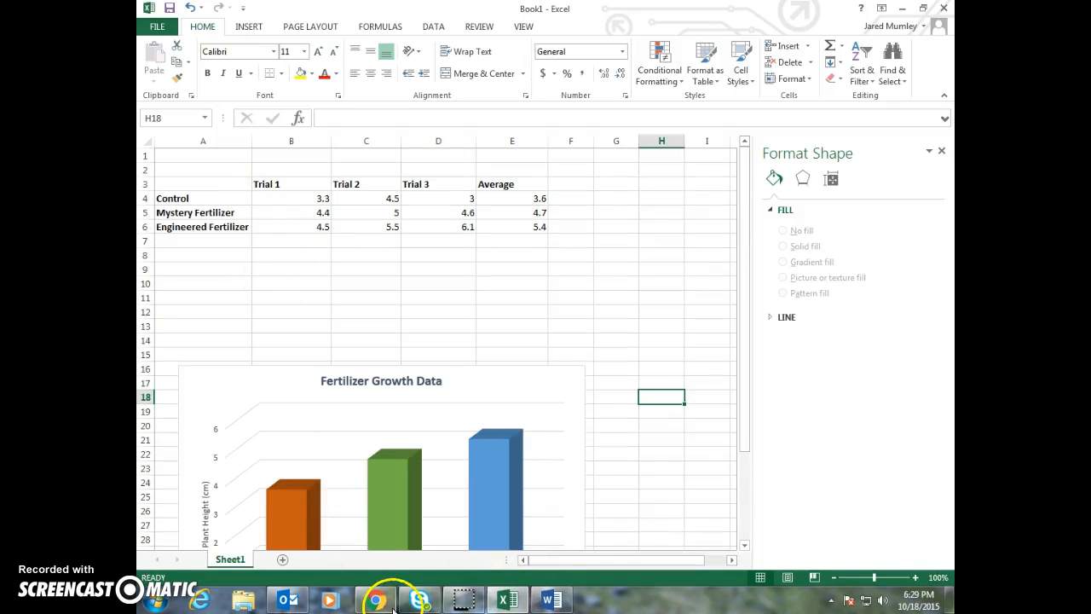
drag(543, 561, 545, 561)
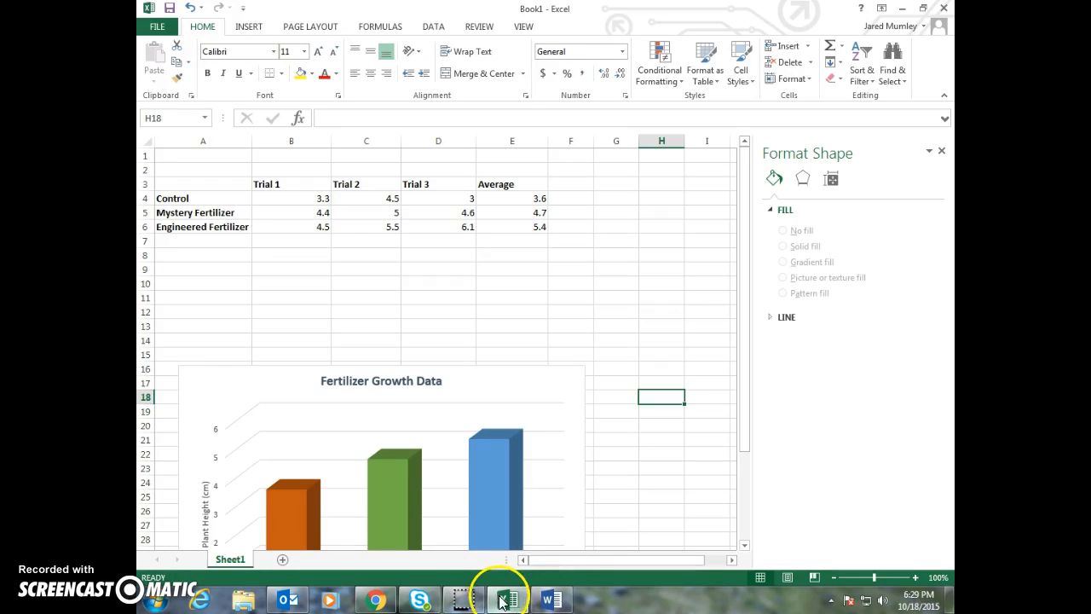
click(313, 182)
click(220, 190)
drag(220, 190, 515, 231)
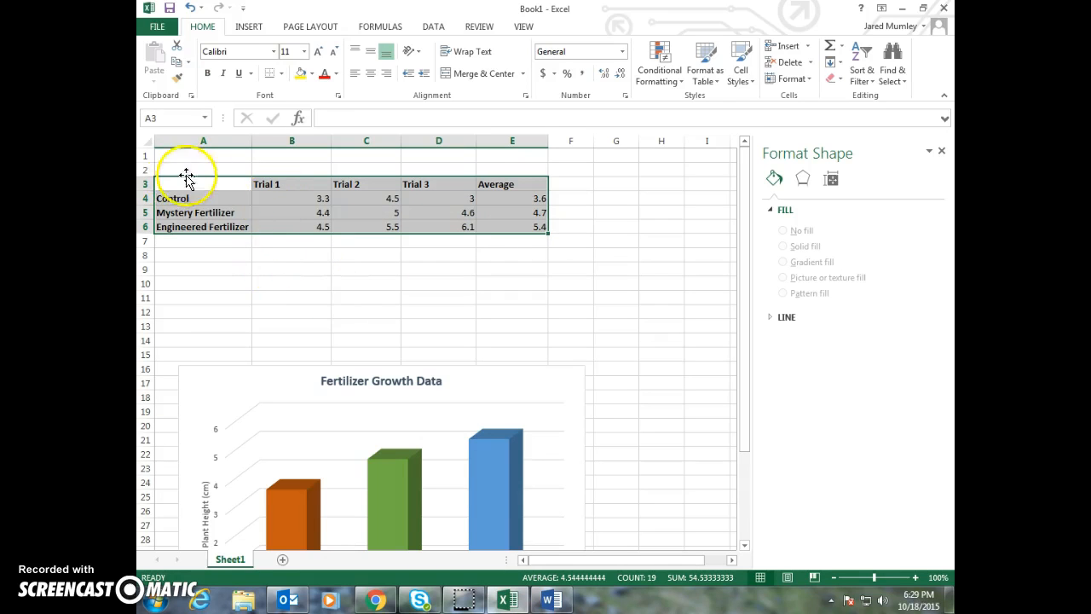
click(220, 190)
drag(219, 190, 496, 227)
right_click(281, 203)
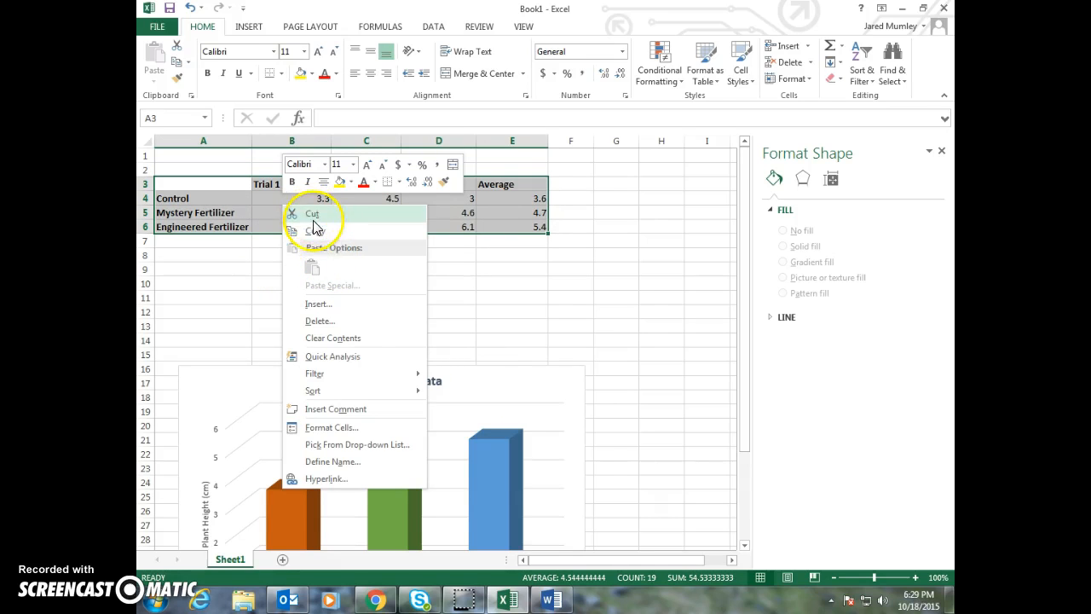
click(318, 232)
Paste the copied table at the start of the Word document using the destination styles
click(552, 599)
click(421, 434)
click(365, 195)
right_click(349, 195)
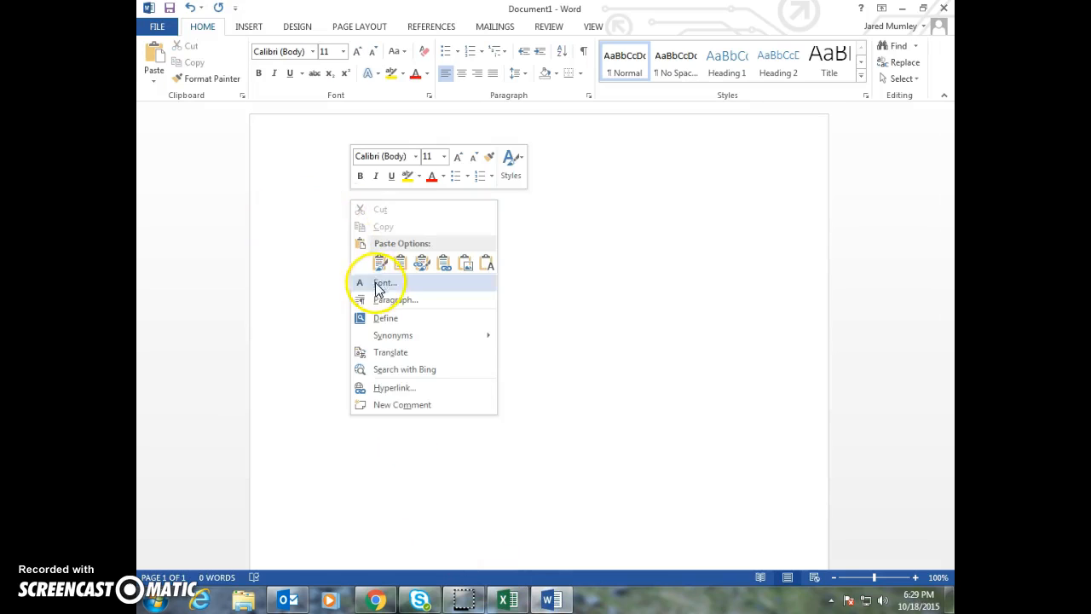
right_click(322, 211)
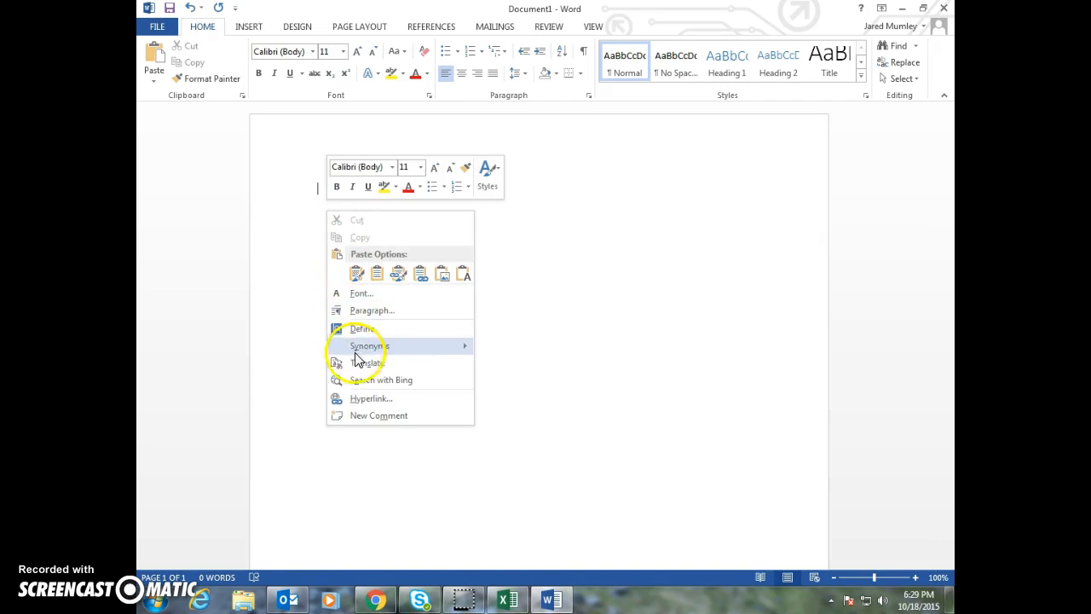
click(377, 273)
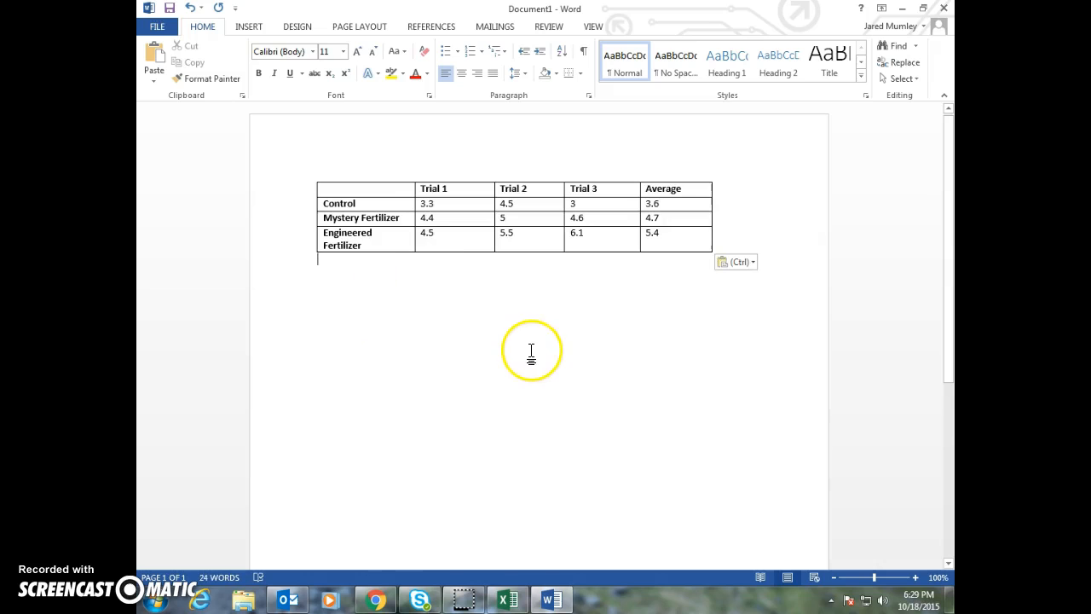
Remove the borders from the entire pasted table
click(378, 202)
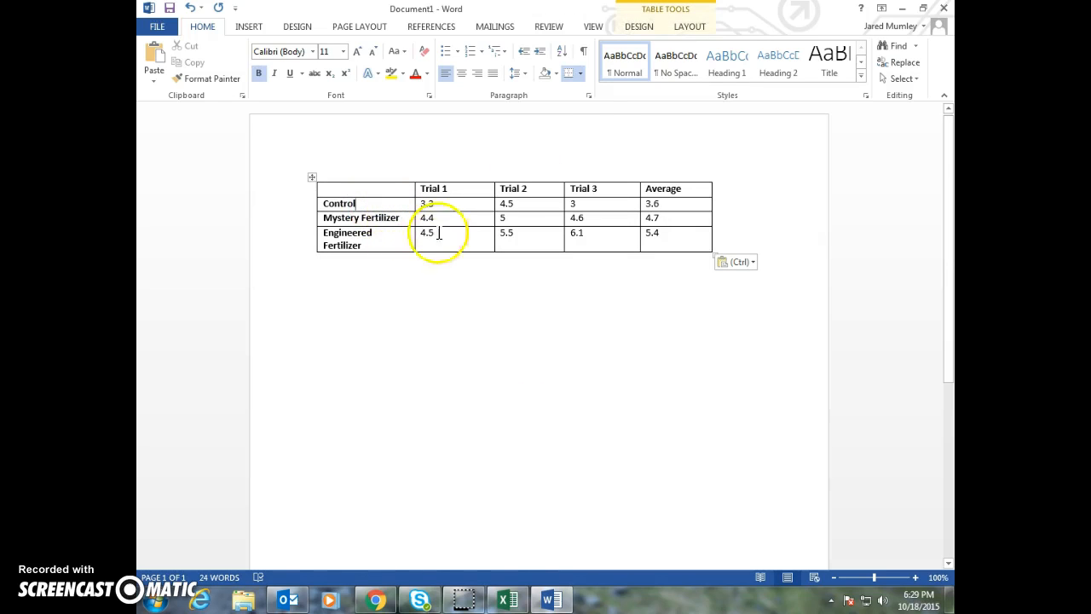
click(579, 73)
click(603, 161)
click(473, 293)
key(ctrl+a)
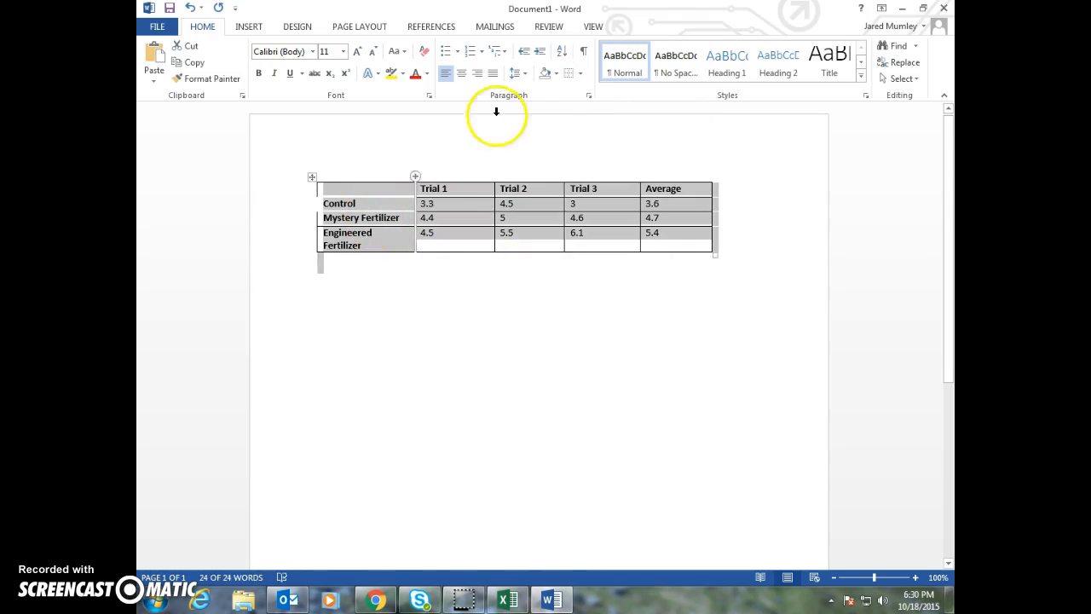
click(568, 73)
click(525, 178)
Select the whole table and apply All Borders to it
click(312, 177)
click(341, 191)
drag(686, 231, 316, 190)
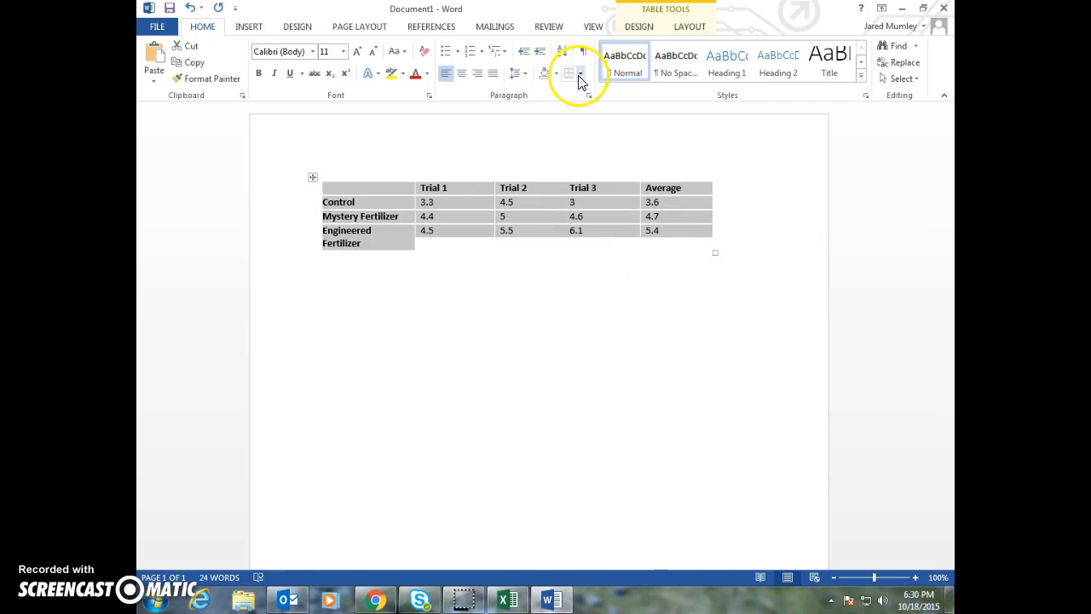
click(645, 27)
click(675, 27)
click(645, 28)
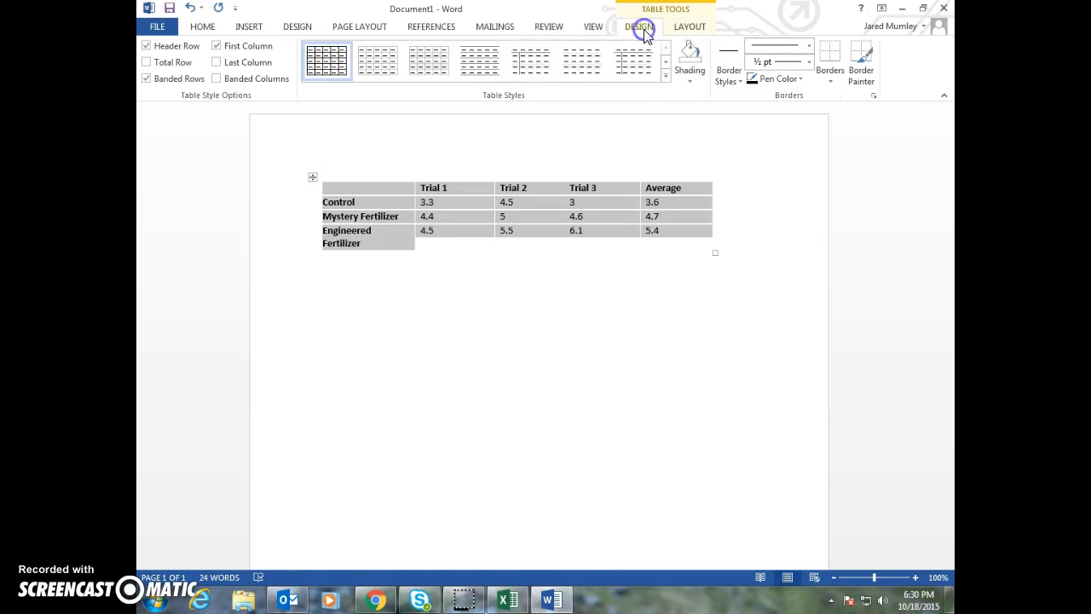
click(831, 75)
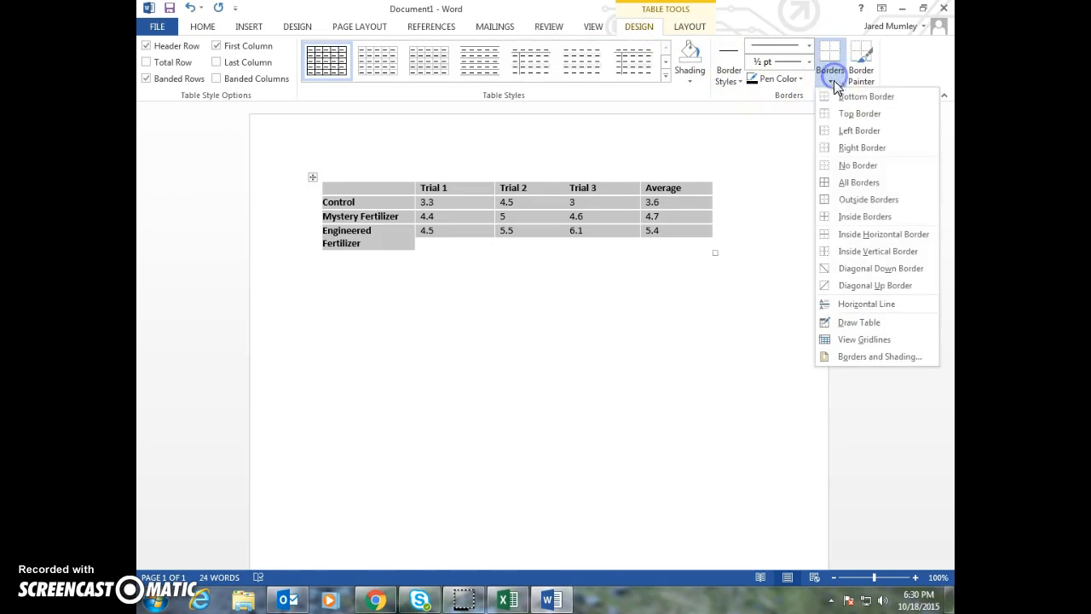
click(858, 183)
click(500, 288)
Switch to Excel and copy the "Fertilizer Growth Data" chart
scroll(492, 288, down, 4)
scroll(491, 288, up, 4)
scroll(492, 288, down, 3)
scroll(492, 288, up, 3)
click(507, 599)
click(310, 369)
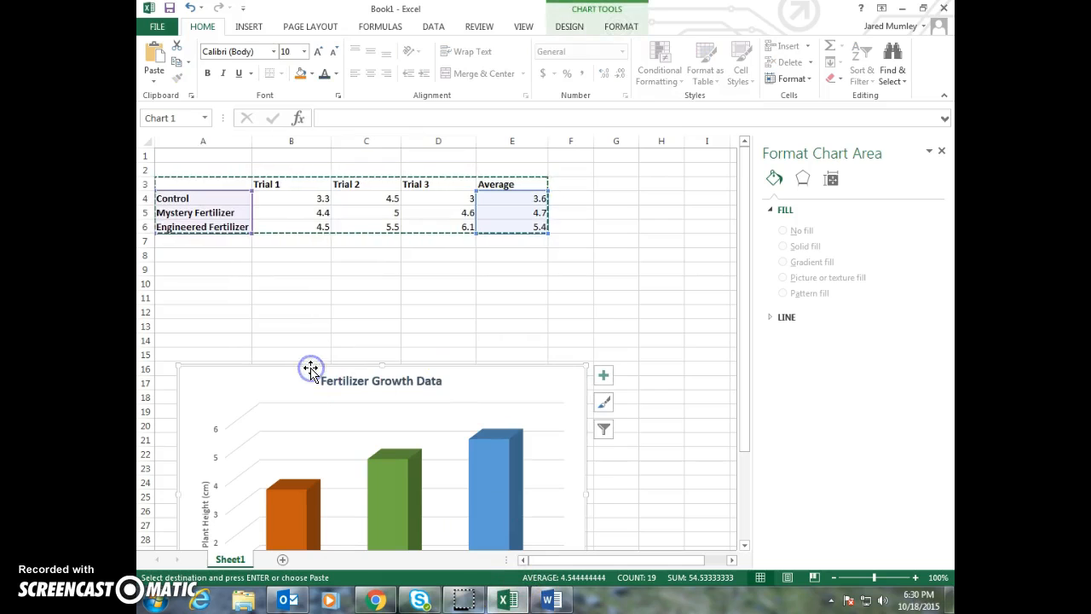
right_click(310, 369)
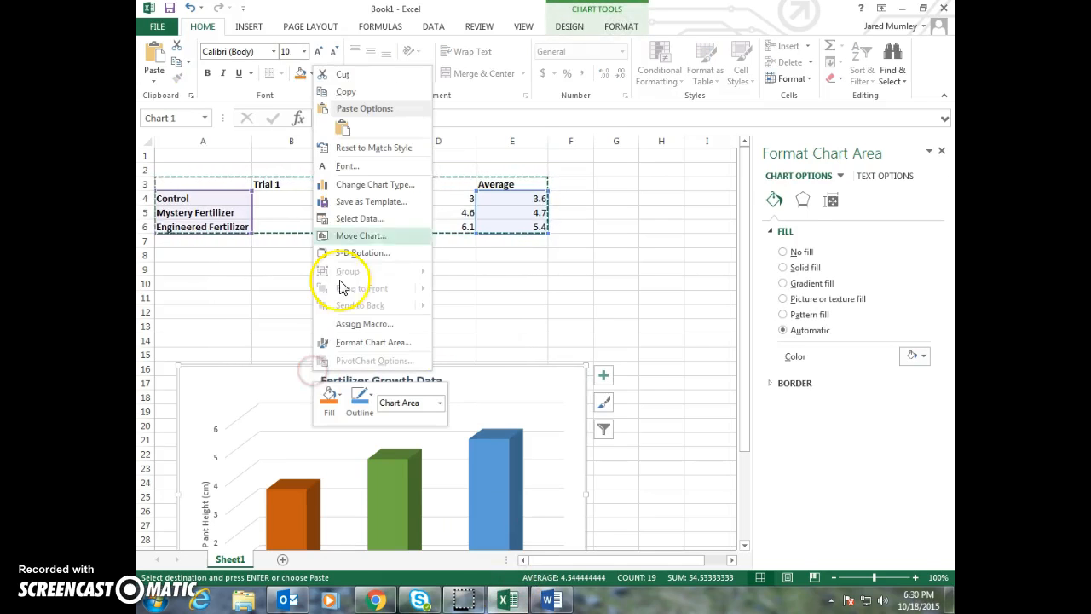
click(343, 128)
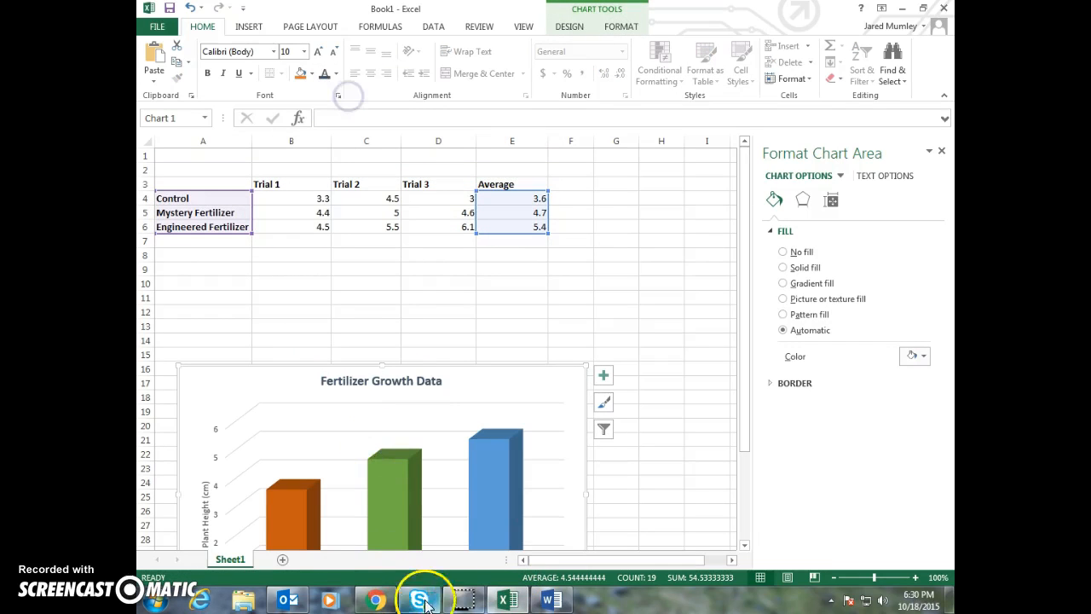
Paste the copied chart on the blank line below the table in the Word document
click(549, 600)
click(492, 438)
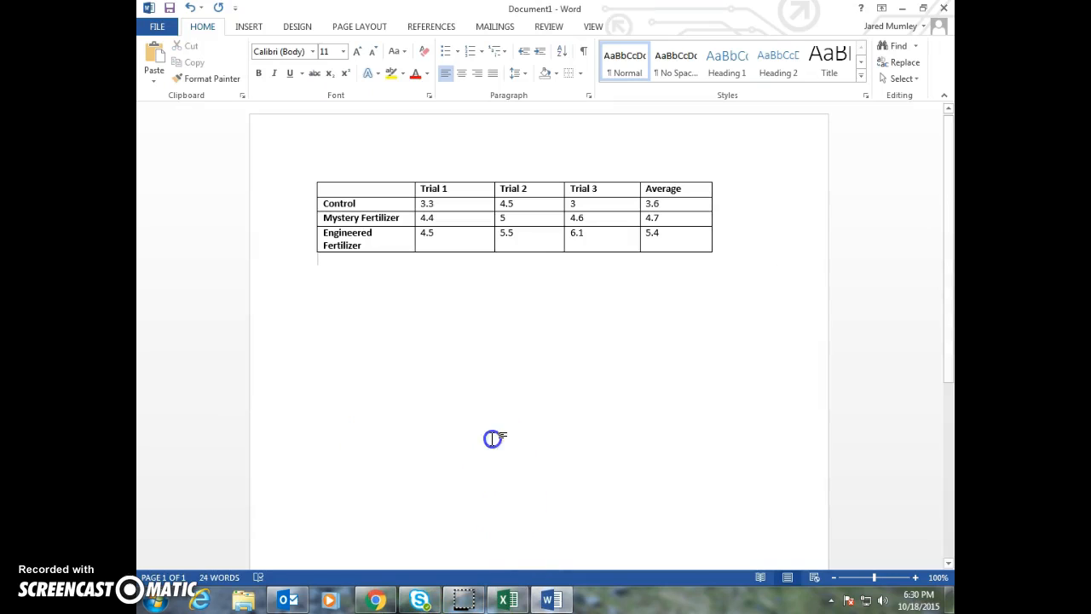
right_click(376, 339)
click(478, 398)
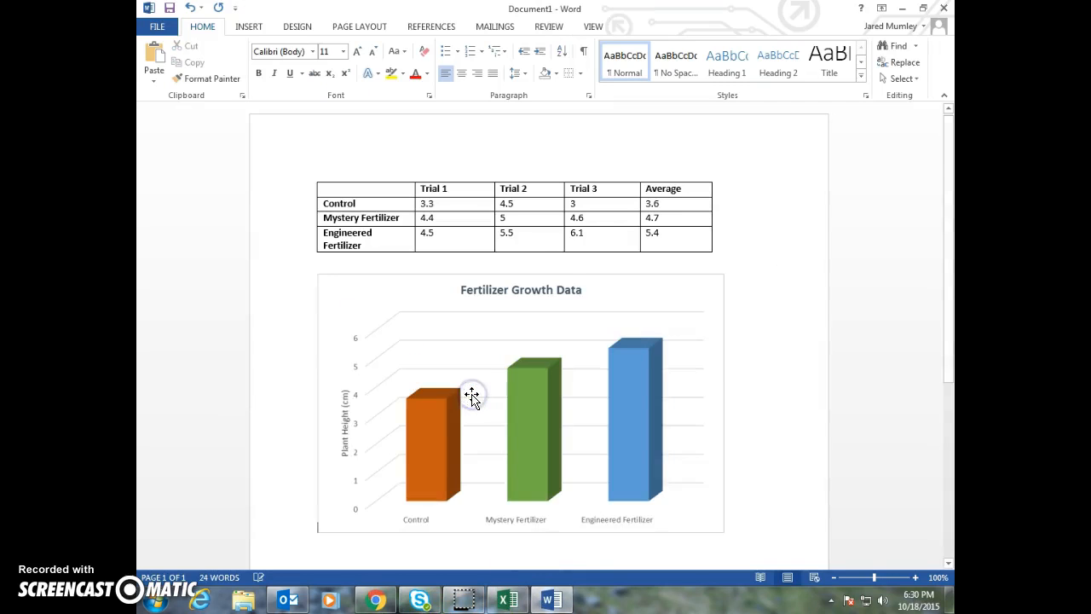
scroll(473, 396, down, 2)
scroll(512, 398, up, 2)
Add an extra blank line between the table and the chart
click(455, 535)
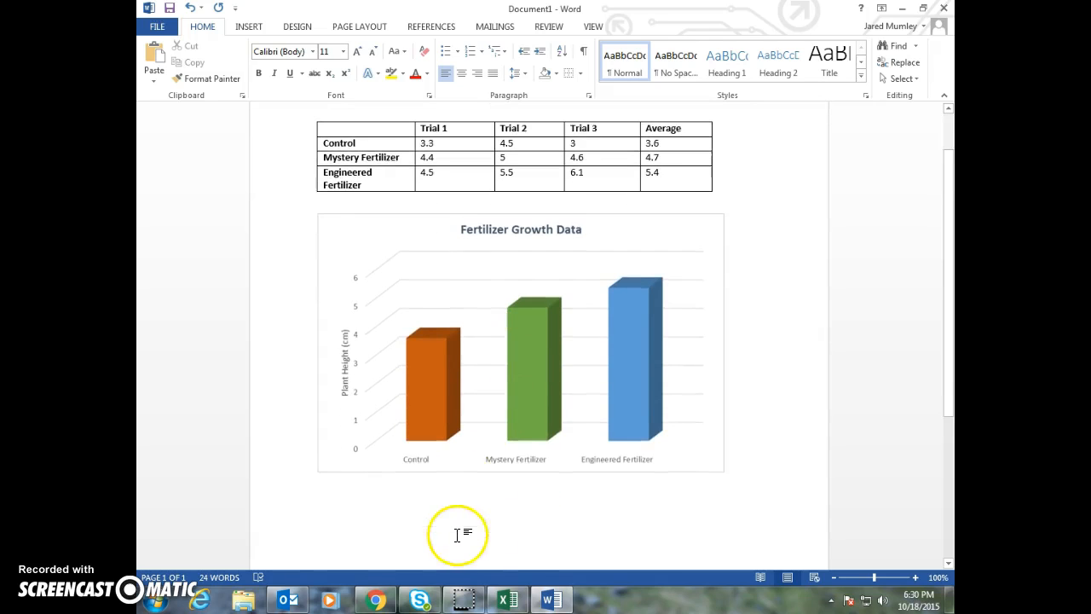
key(Return)
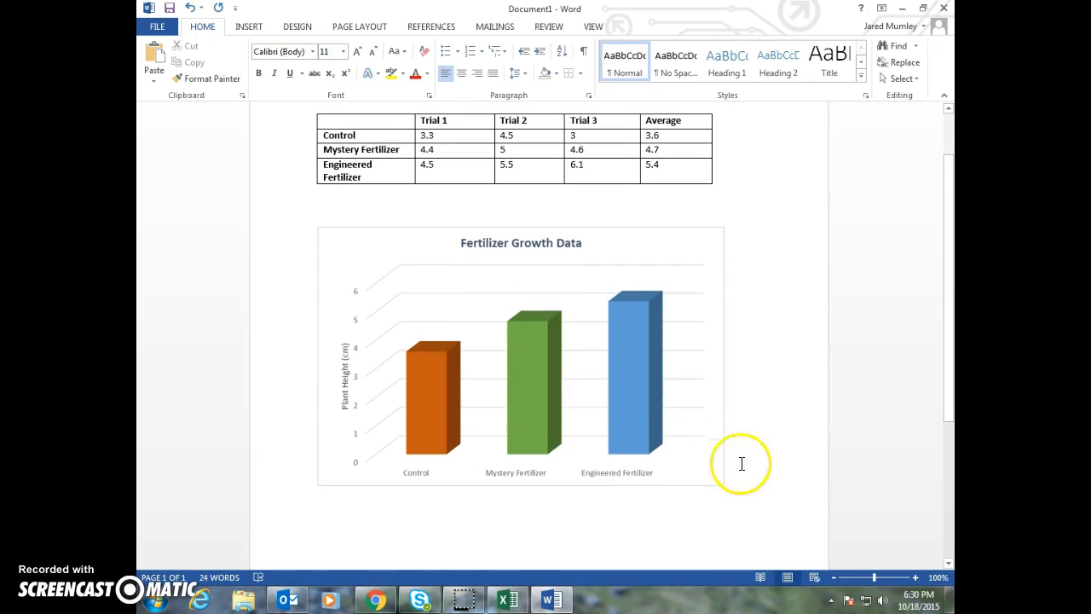
scroll(741, 466, up, 2)
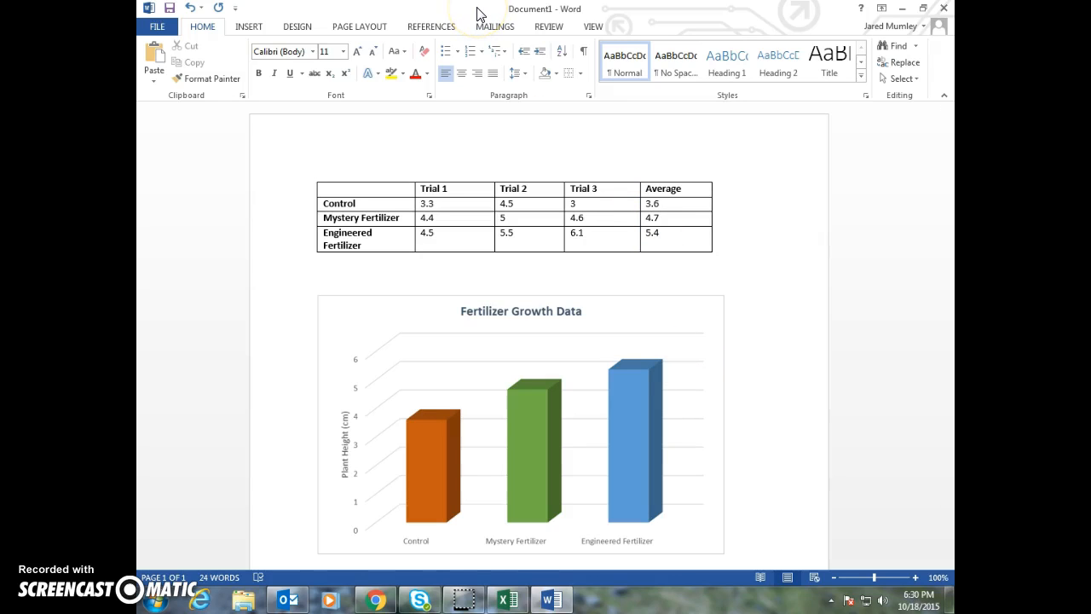
Create another new blank Word document
click(157, 29)
click(162, 89)
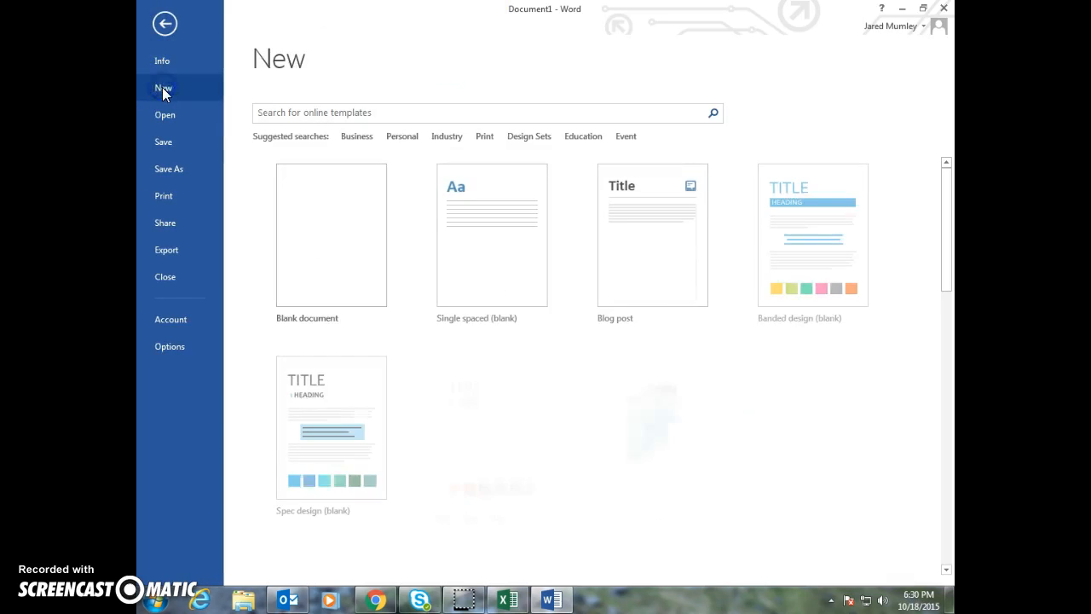
click(332, 217)
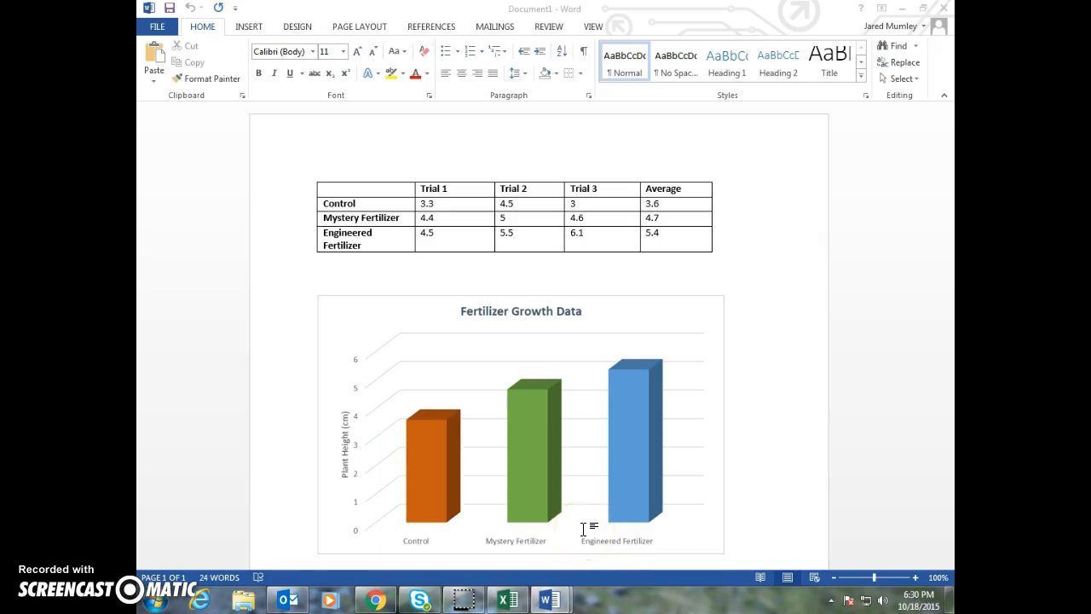
mouse_move(549, 599)
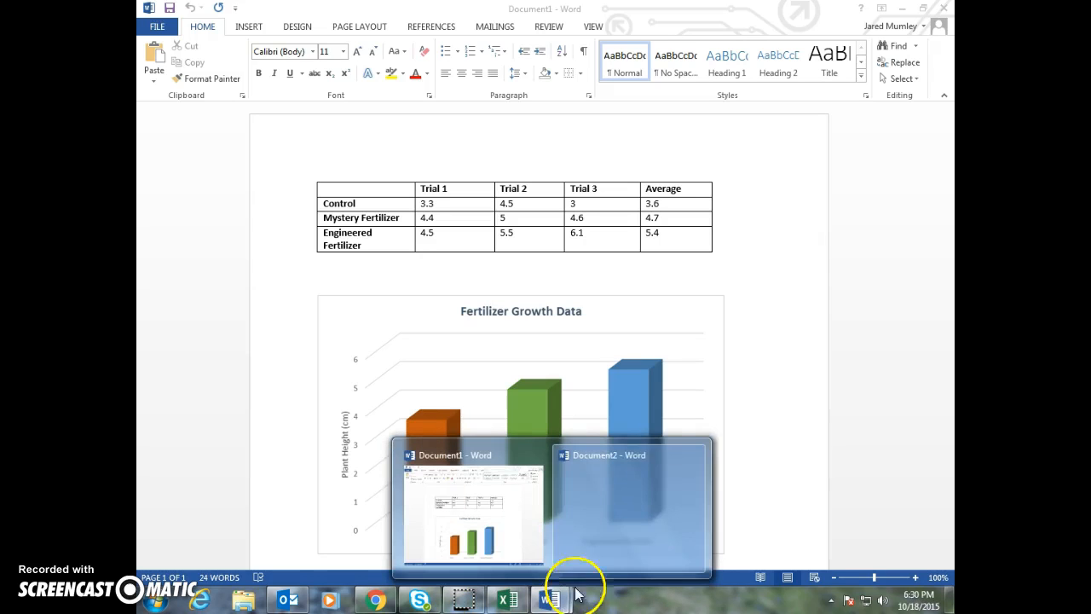
mouse_move(655, 474)
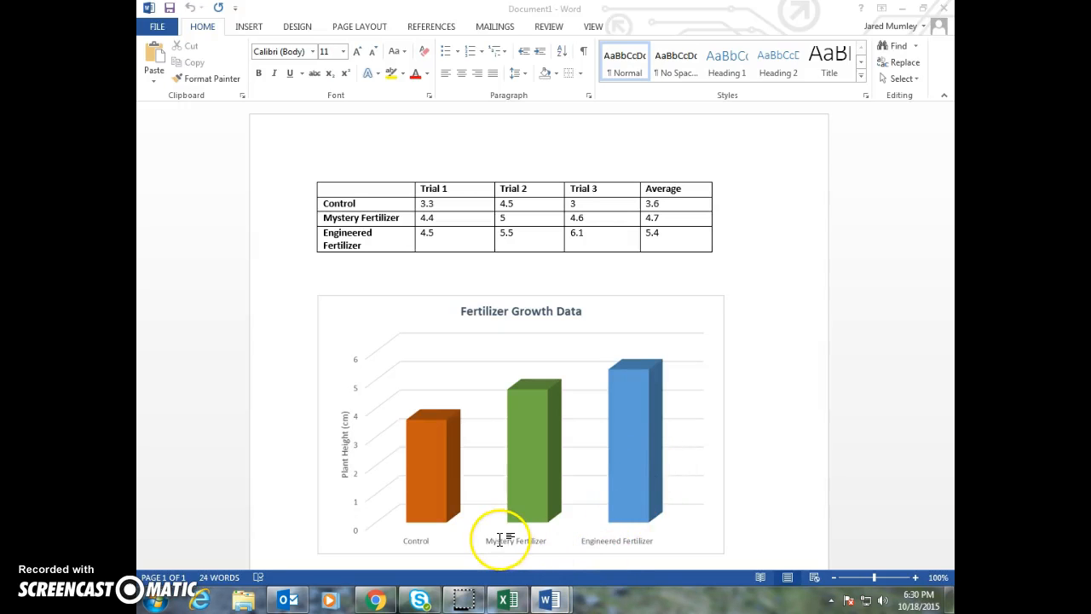
click(772, 420)
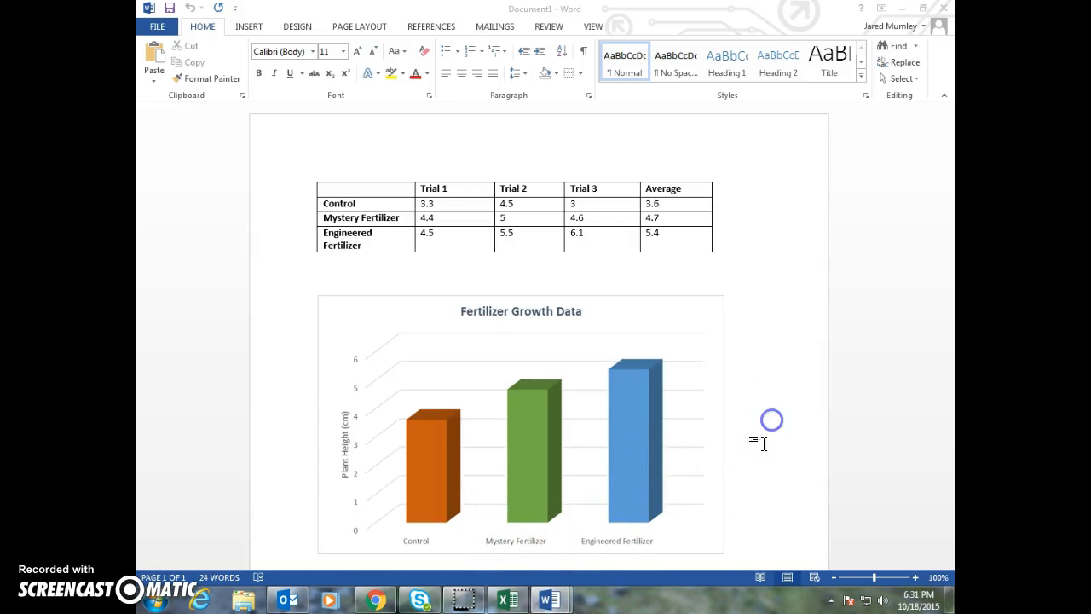
Bring the Word document with the table and chart to the front, then switch to the blank Document3
click(362, 383)
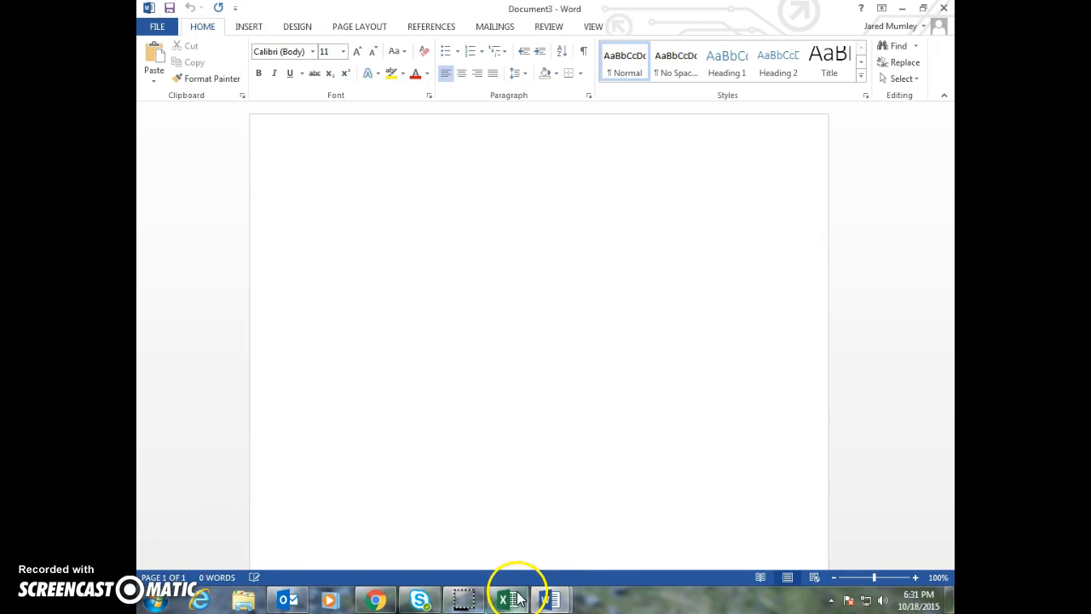
mouse_move(508, 596)
mouse_move(526, 483)
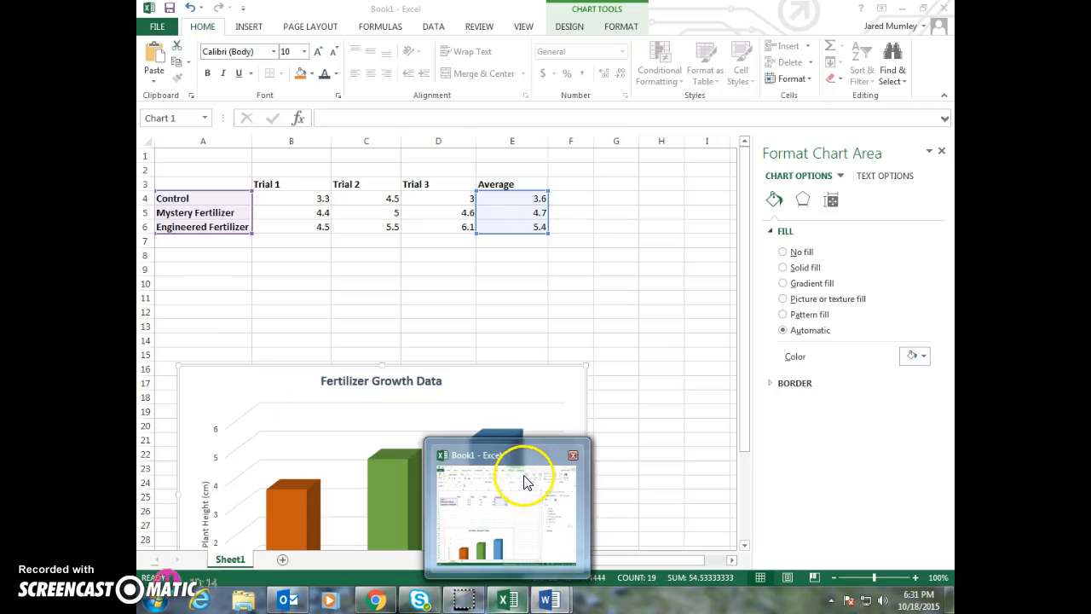
click(511, 600)
mouse_move(545, 599)
click(479, 478)
scroll(435, 358, up, 2)
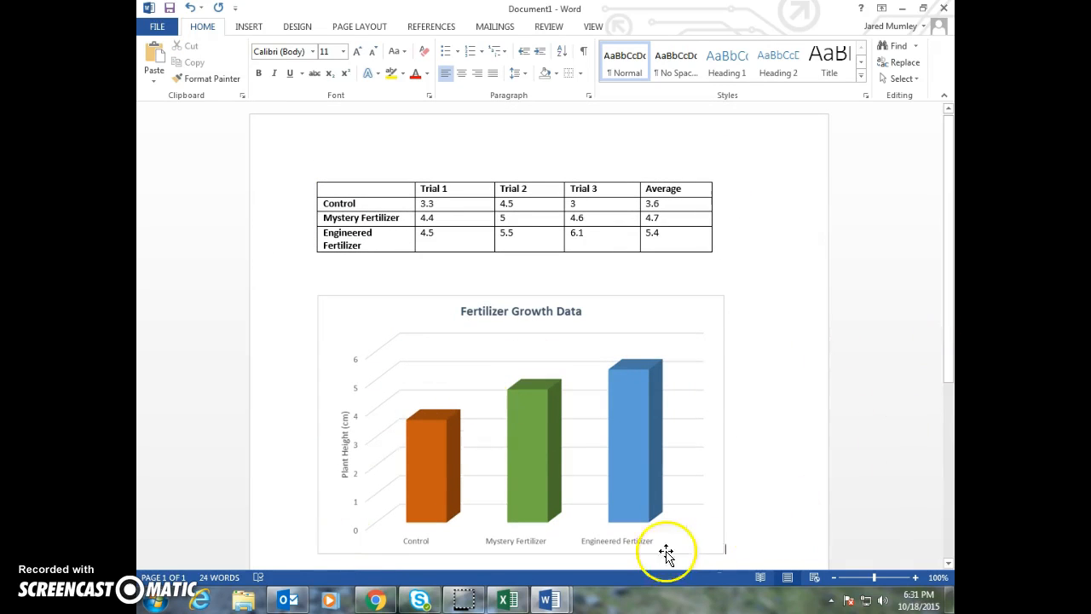
mouse_move(551, 597)
click(628, 536)
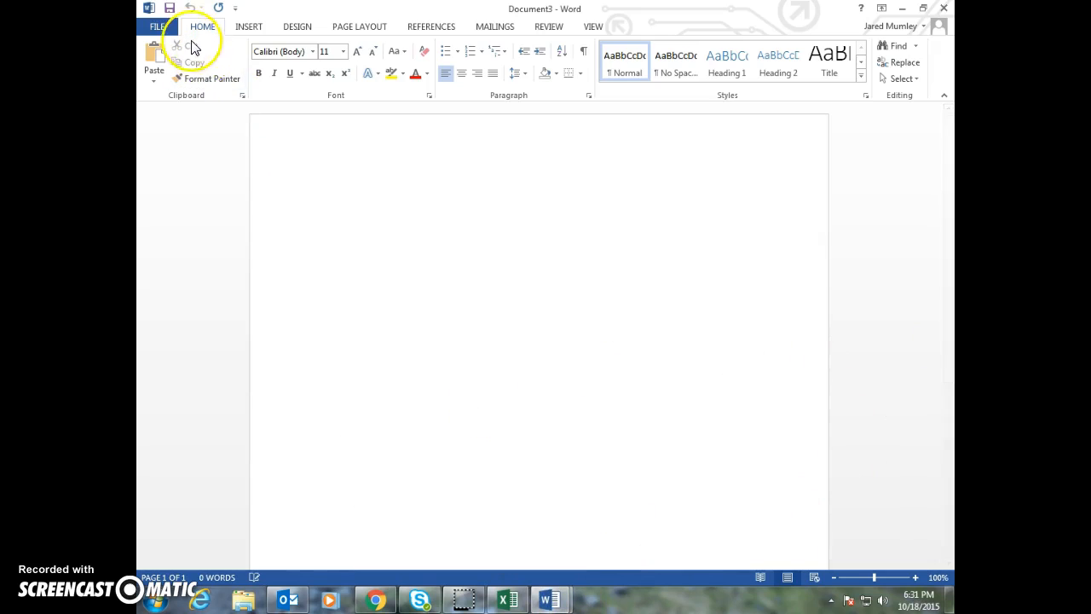
Insert a screen clipping of the fertilizer data table from Document1 into the blank Word document
click(158, 27)
click(167, 29)
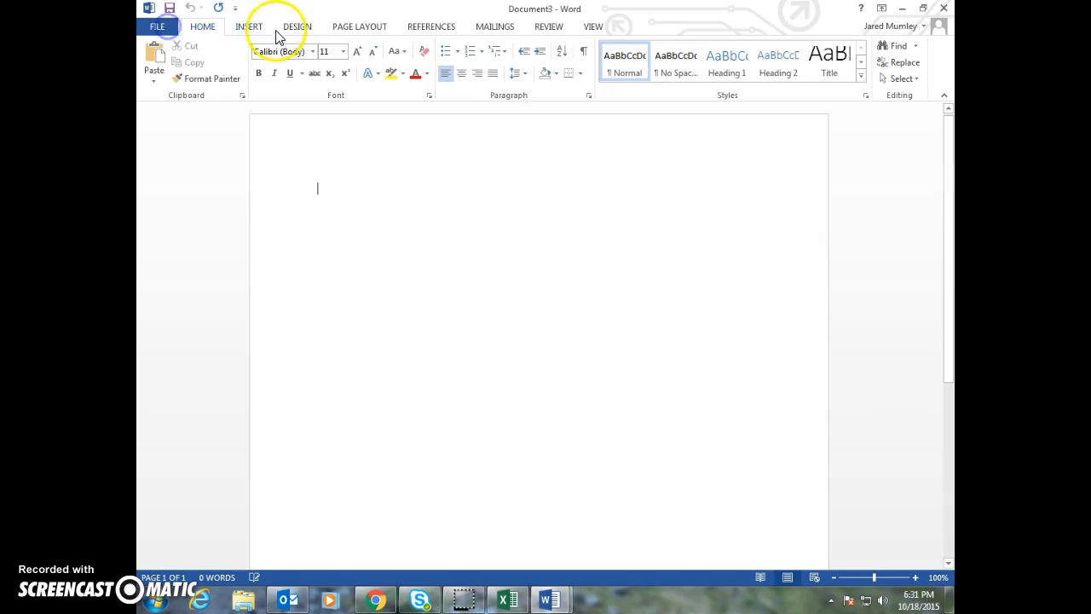
click(250, 26)
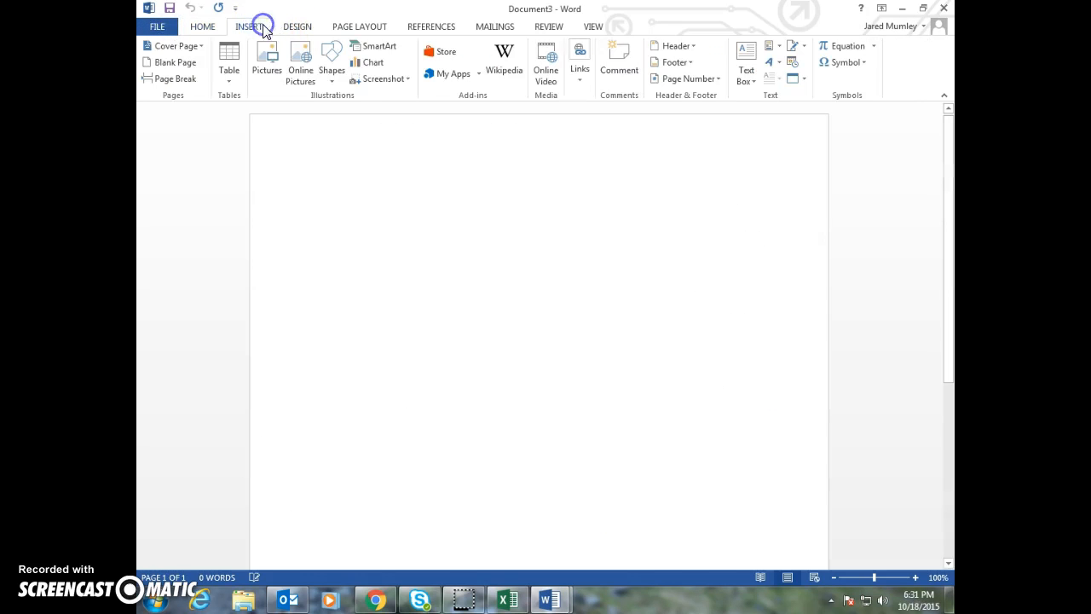
click(407, 80)
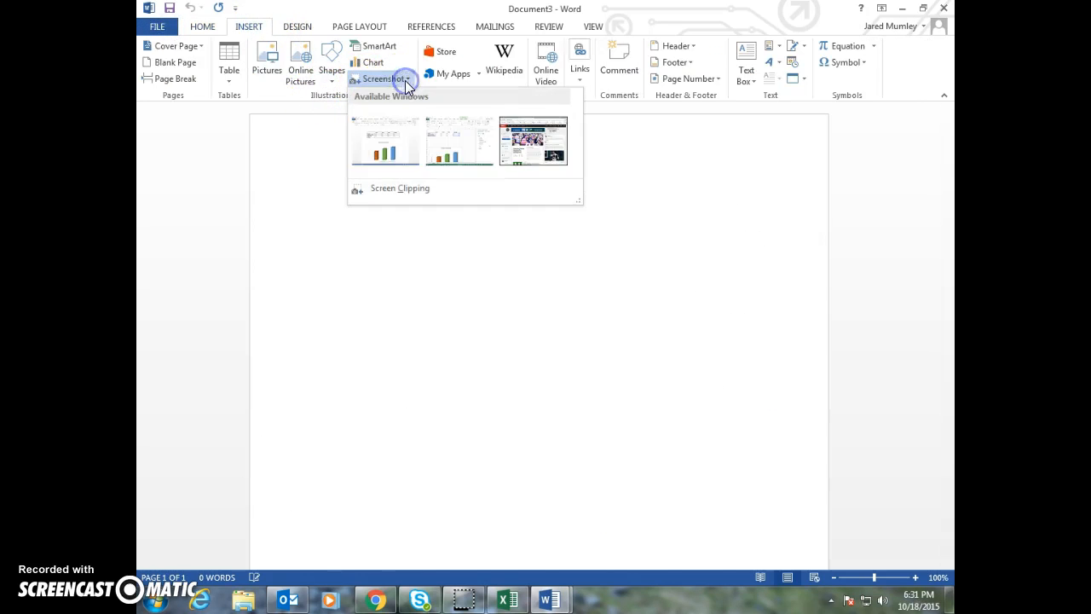
click(396, 189)
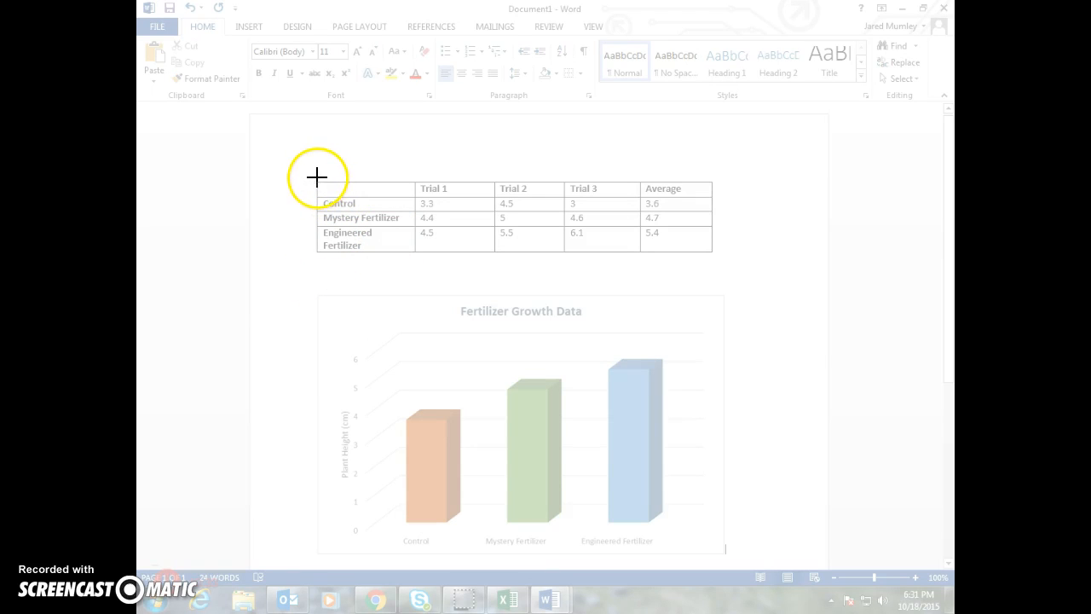
drag(313, 175, 718, 263)
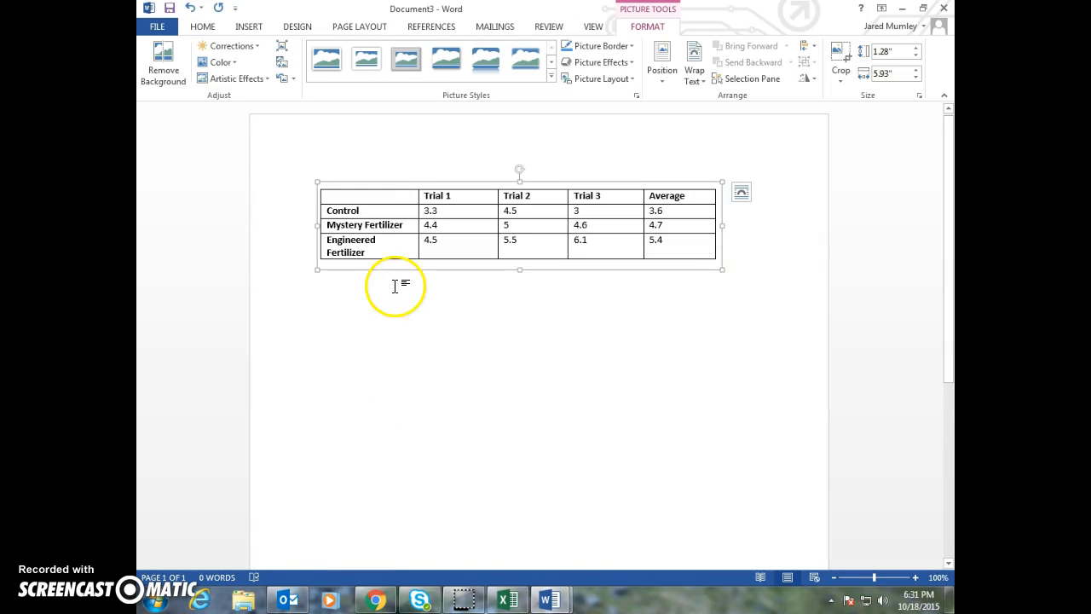
mouse_move(518, 240)
mouse_down()
mouse_move(517, 255)
mouse_move(522, 236)
mouse_up()
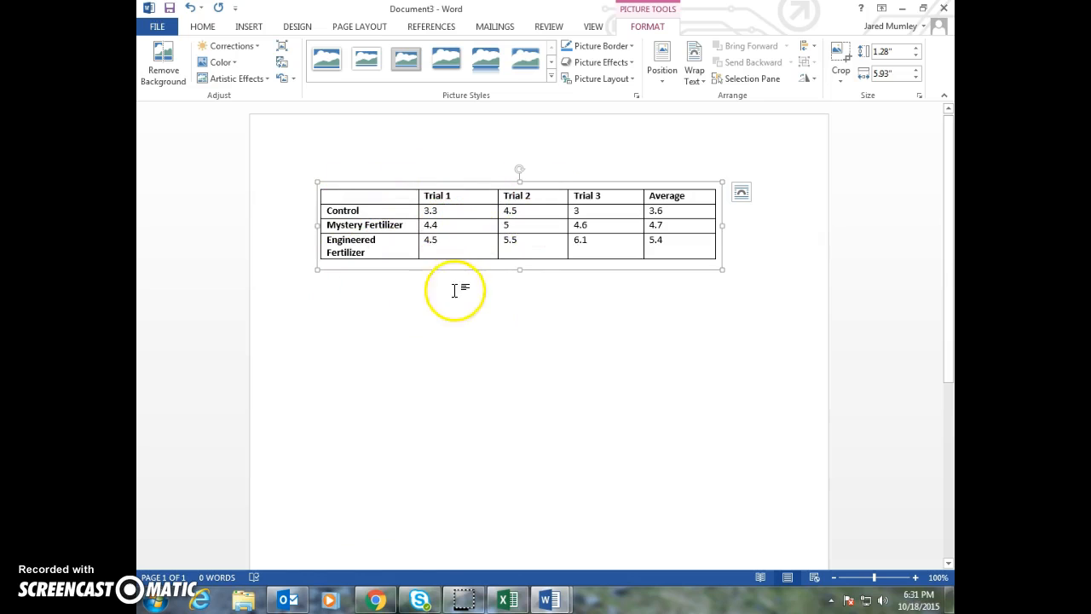
Add a new line below the table picture and insert a screen clipping of the "Fertilizer Growth Data" chart there
click(745, 297)
key(Return)
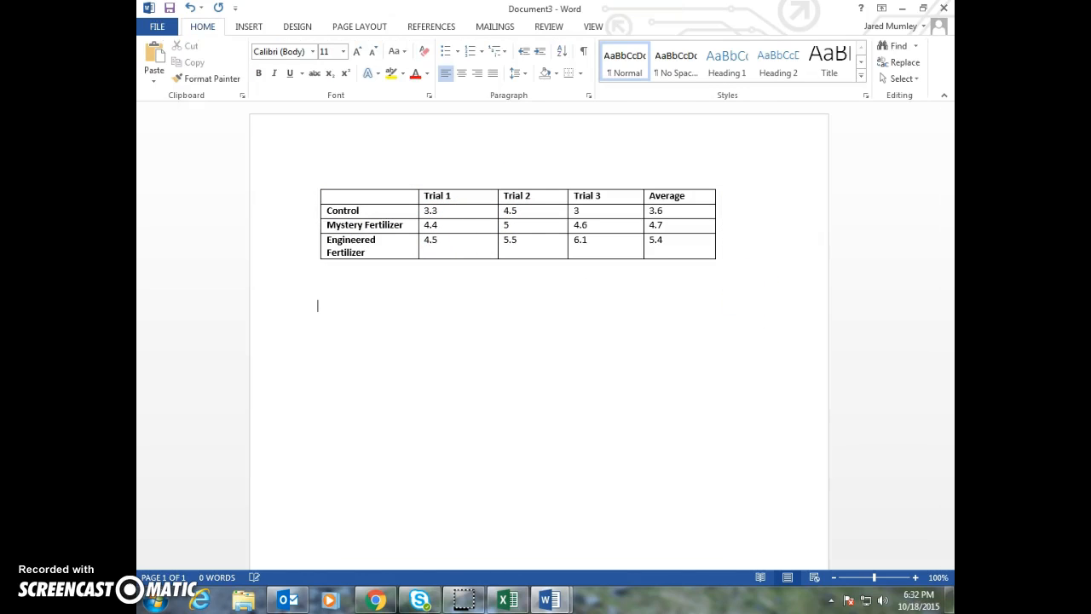
click(243, 27)
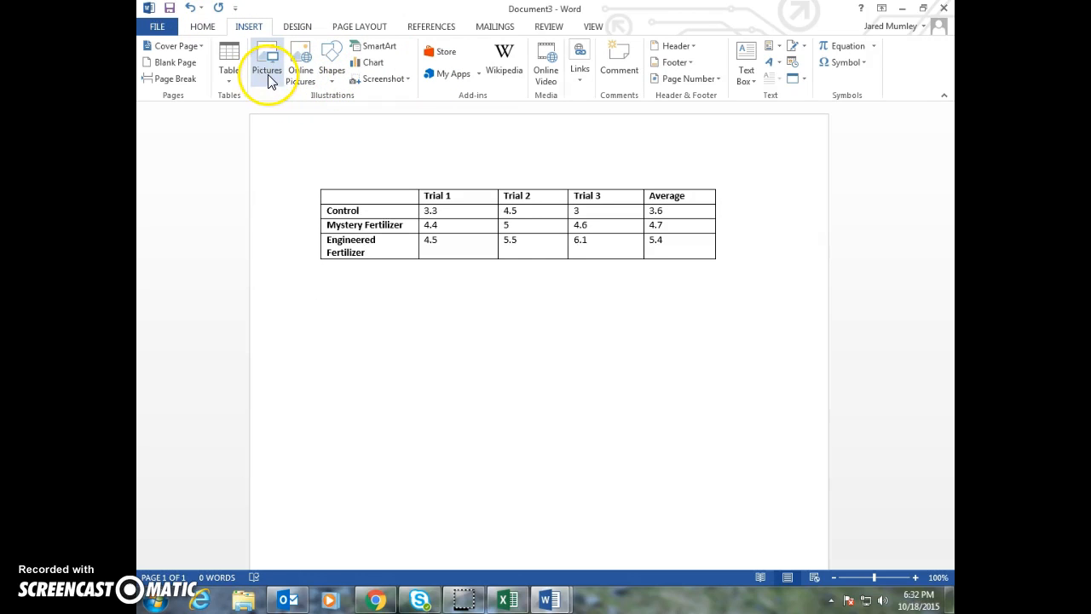
click(382, 79)
click(395, 189)
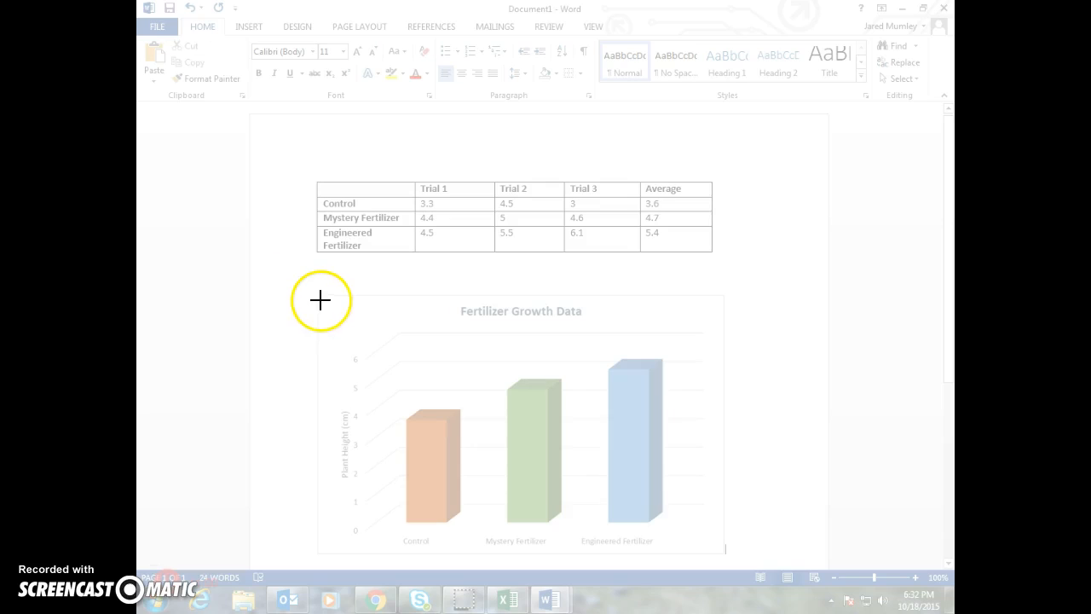
drag(322, 297, 723, 553)
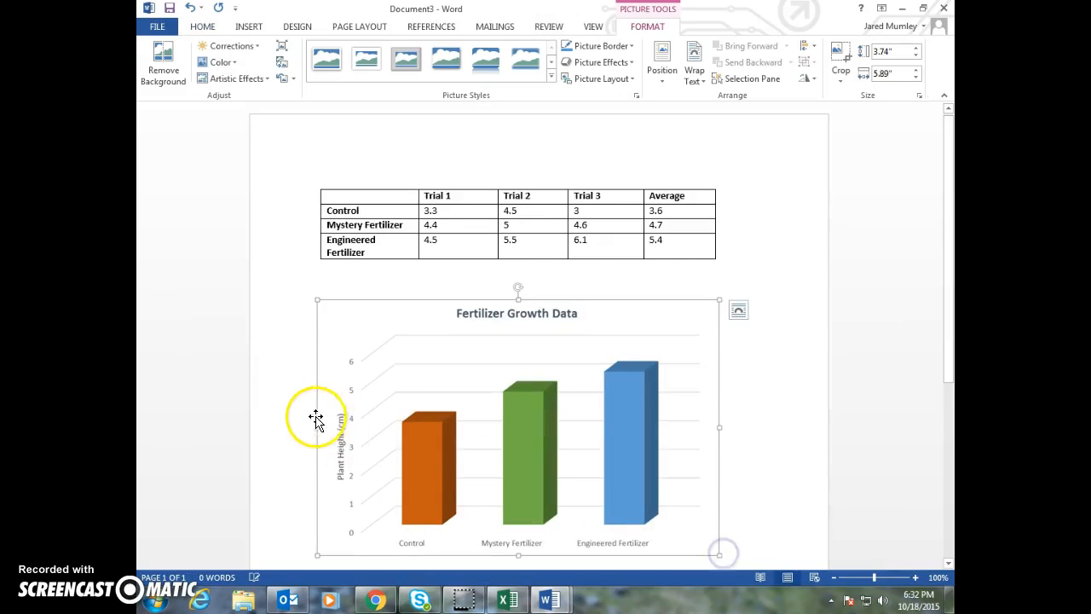
scroll(409, 255, up, 3)
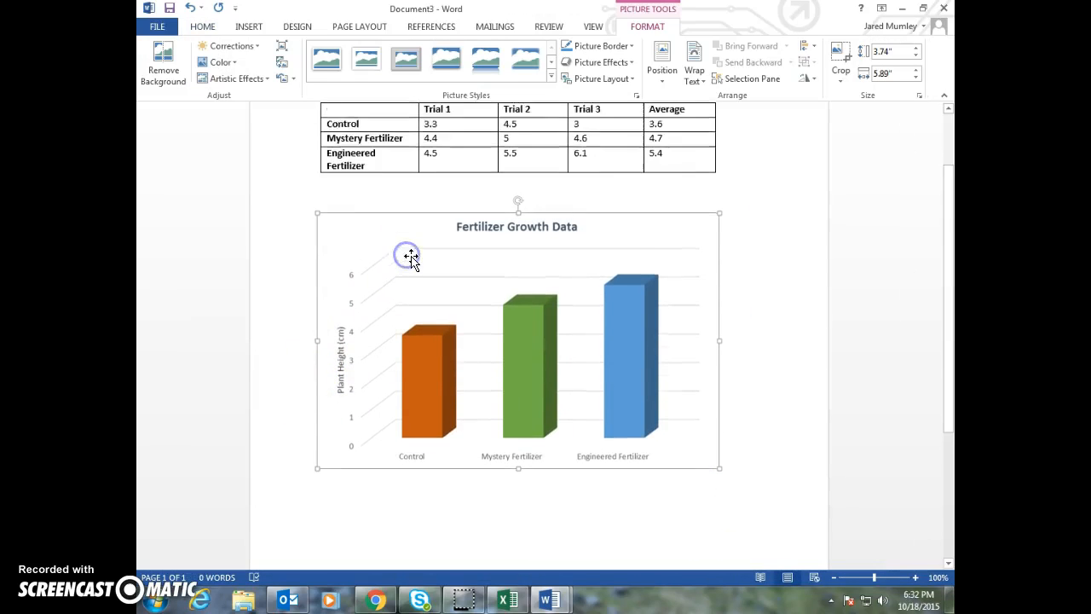
click(418, 243)
click(430, 347)
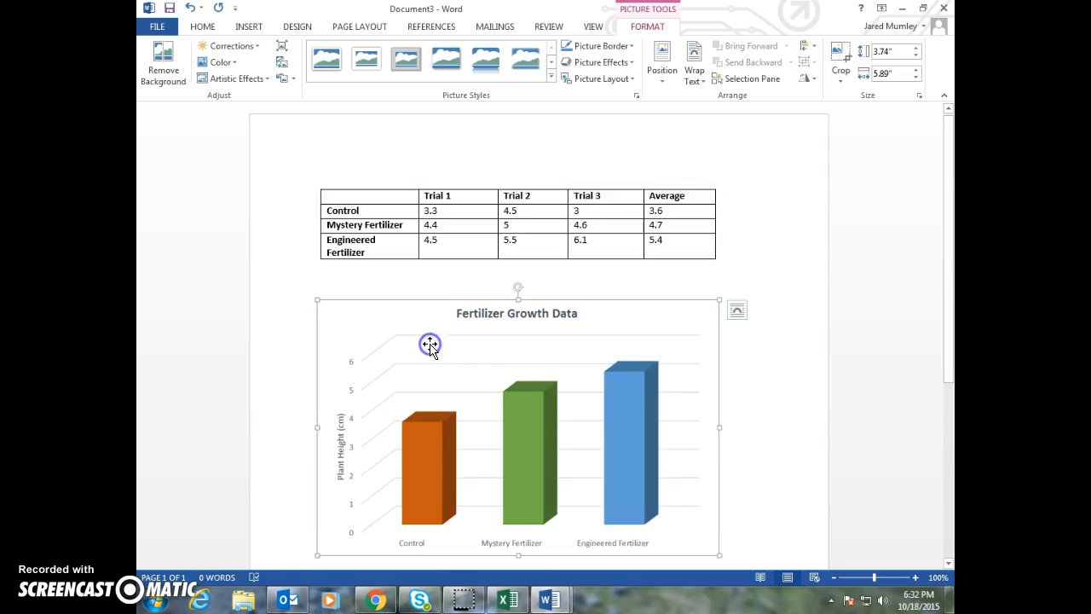
scroll(431, 347, down, 3)
scroll(415, 336, up, 3)
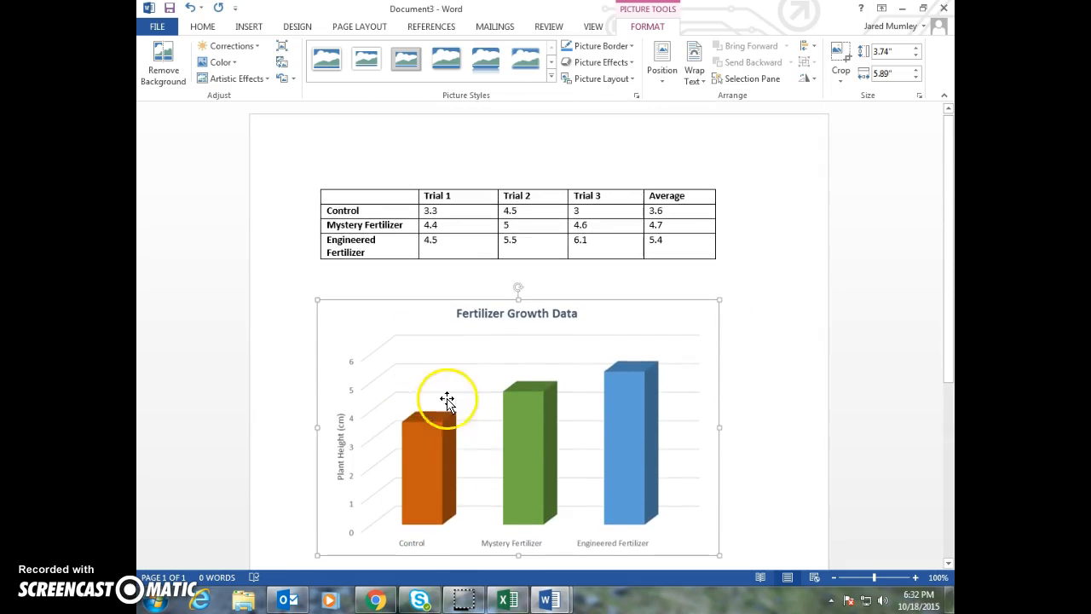
Save the table picture to the Desktop as a PNG named "Fertilizer Table"
click(436, 227)
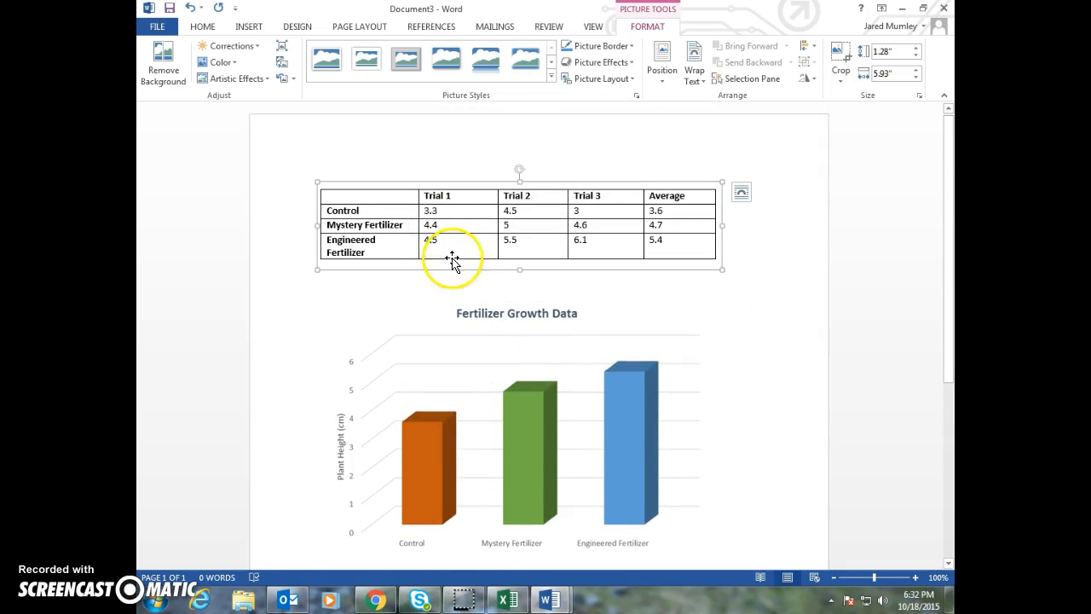
right_click(459, 252)
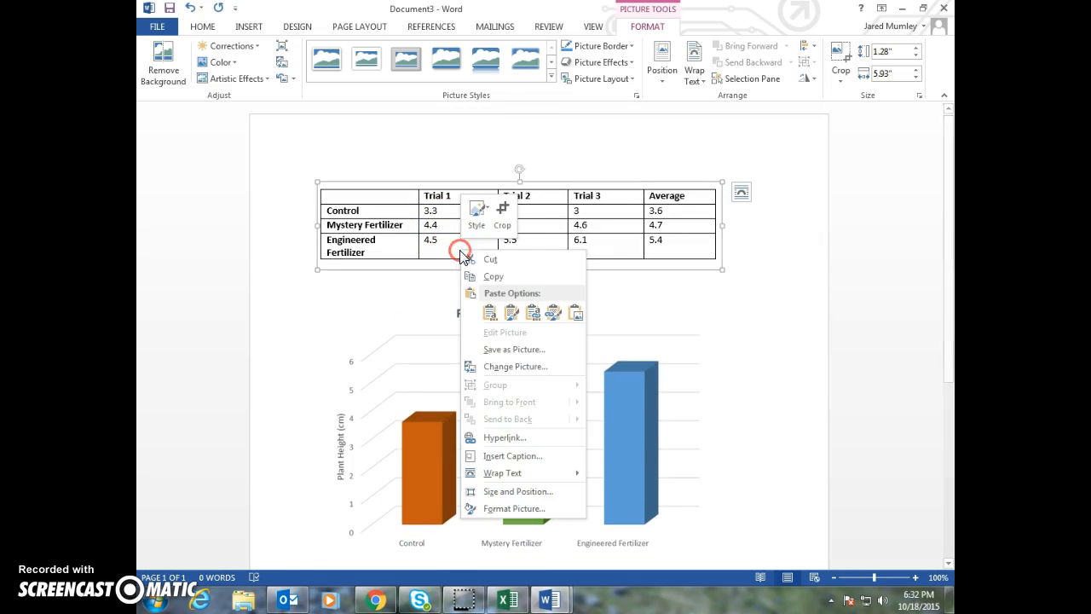
click(494, 349)
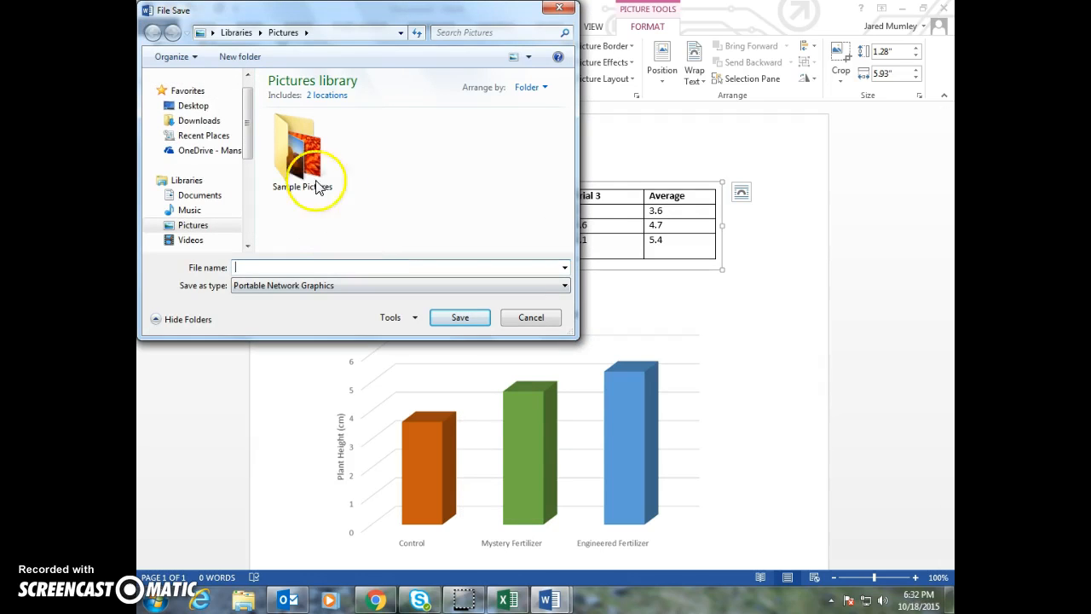
click(213, 108)
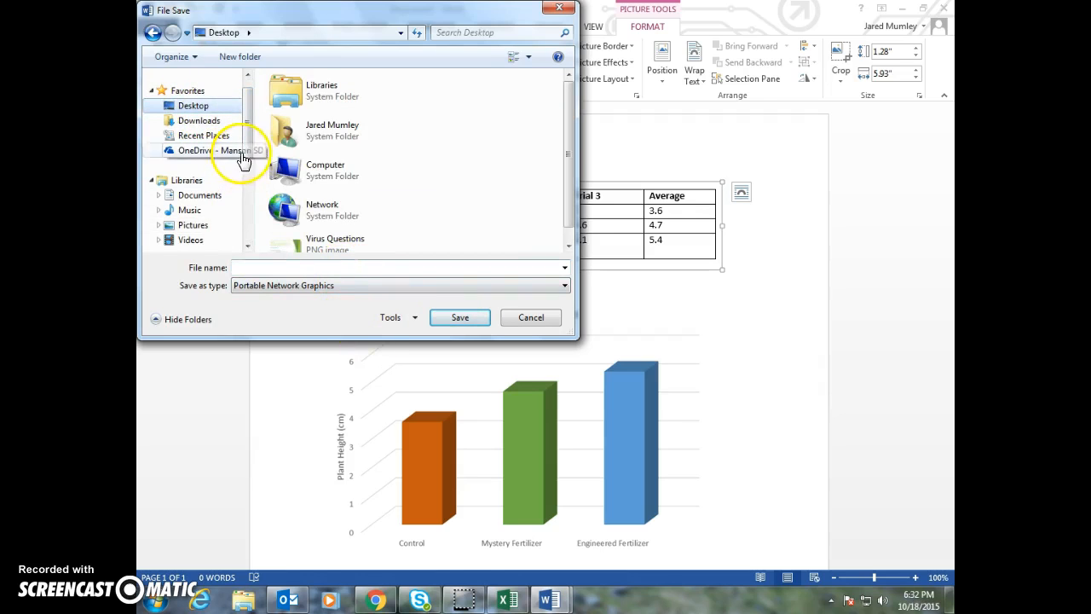
click(266, 267)
text(Fertilizer Table)
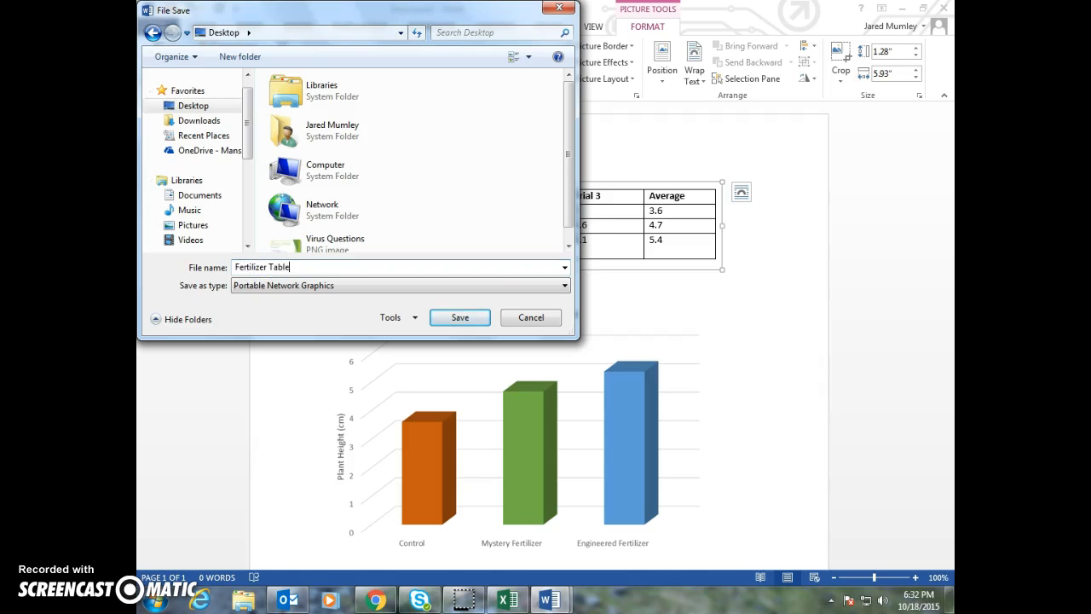
key(Return)
Save the chart picture to the Desktop as a PNG named "Fertilizer Graph"
click(392, 381)
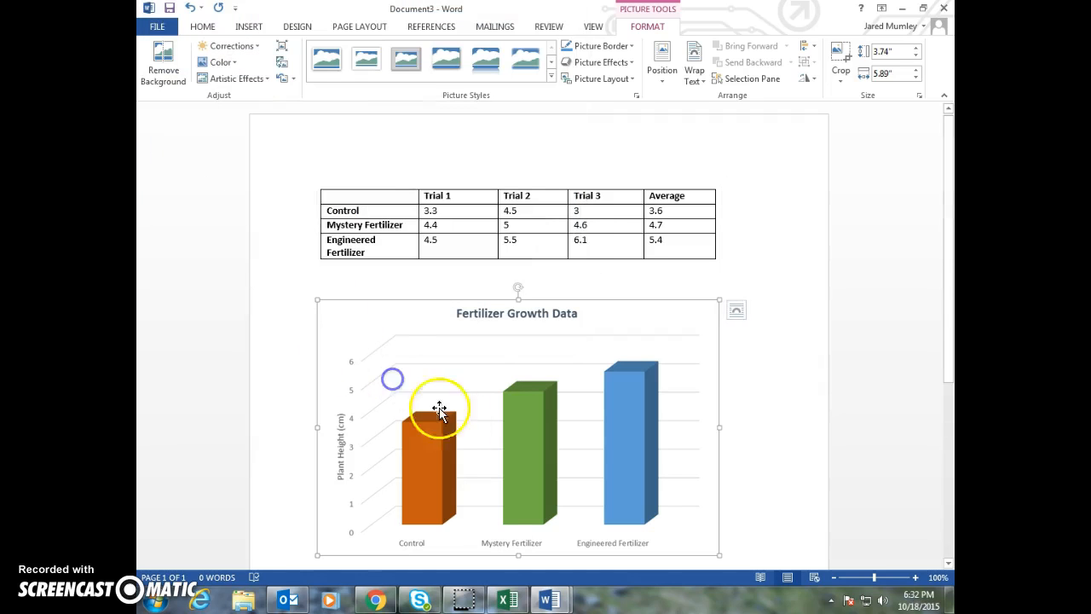
right_click(476, 433)
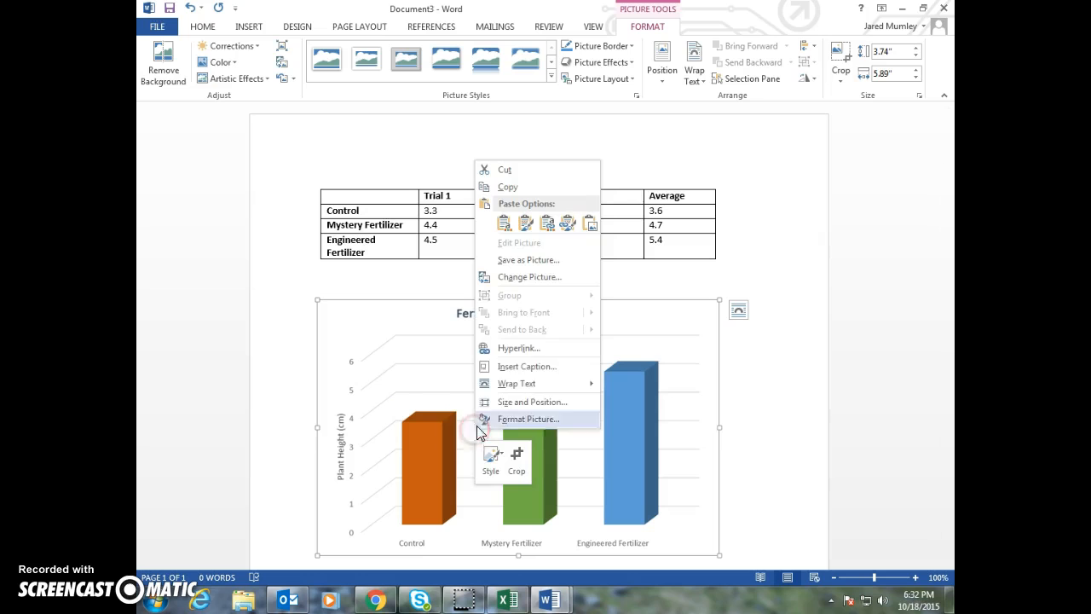
click(526, 260)
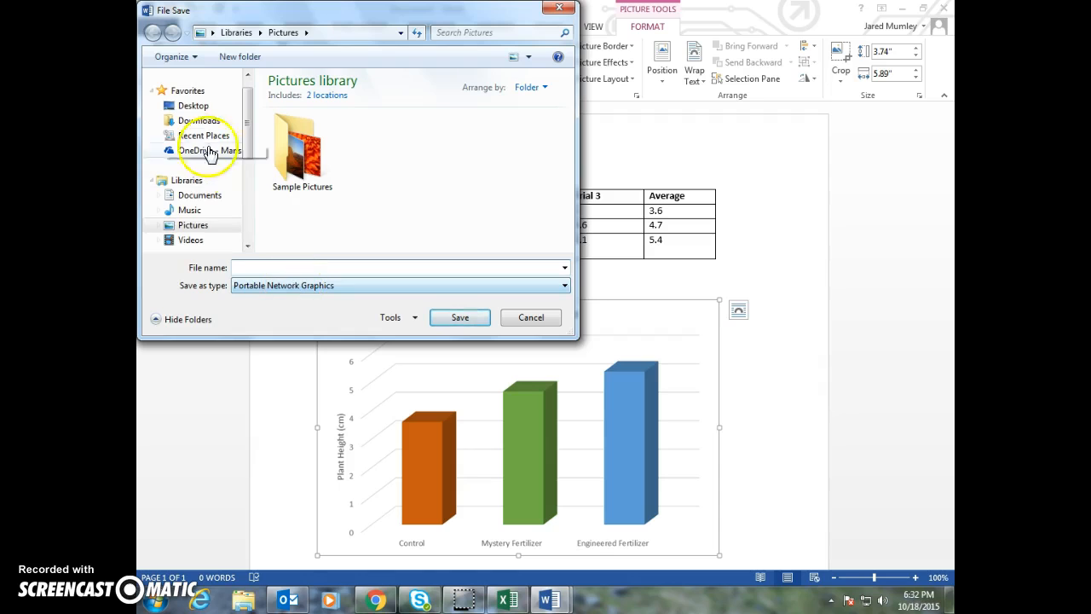
click(191, 104)
click(252, 265)
text(F)
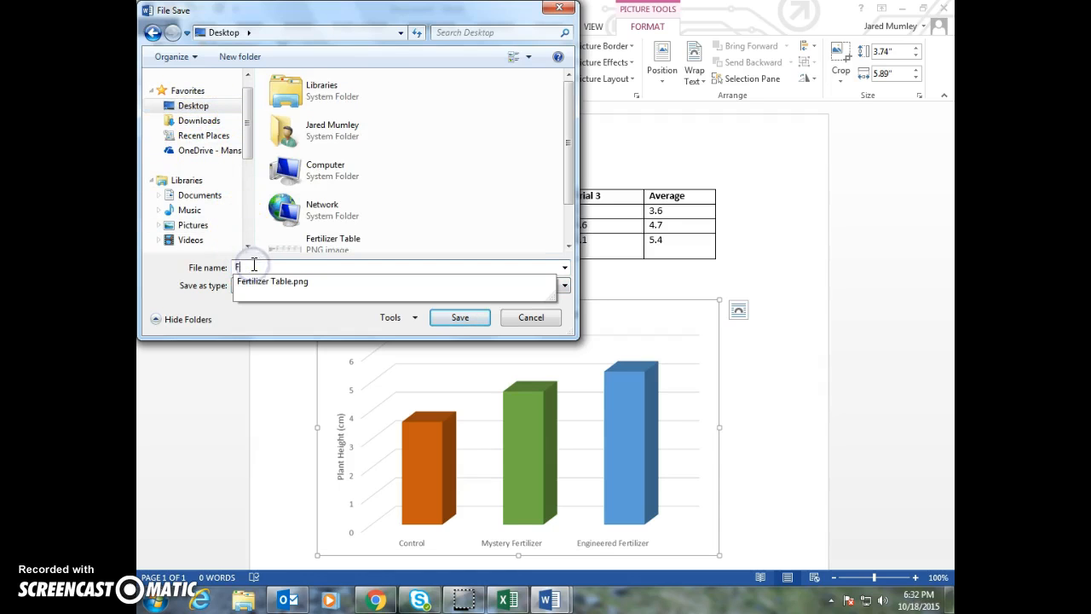
text(ertilizer Graph)
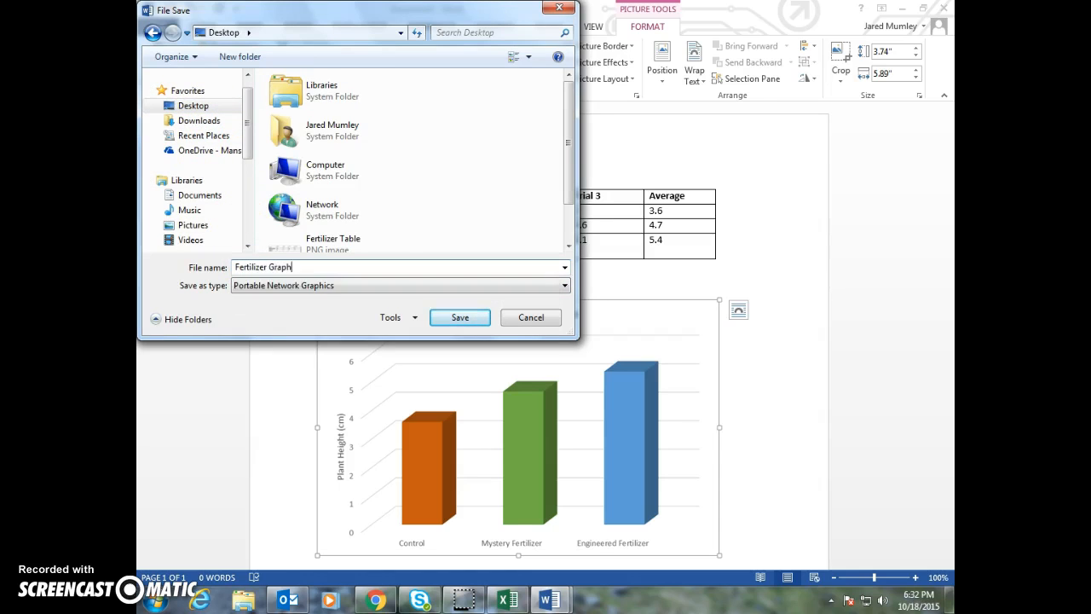
key(Return)
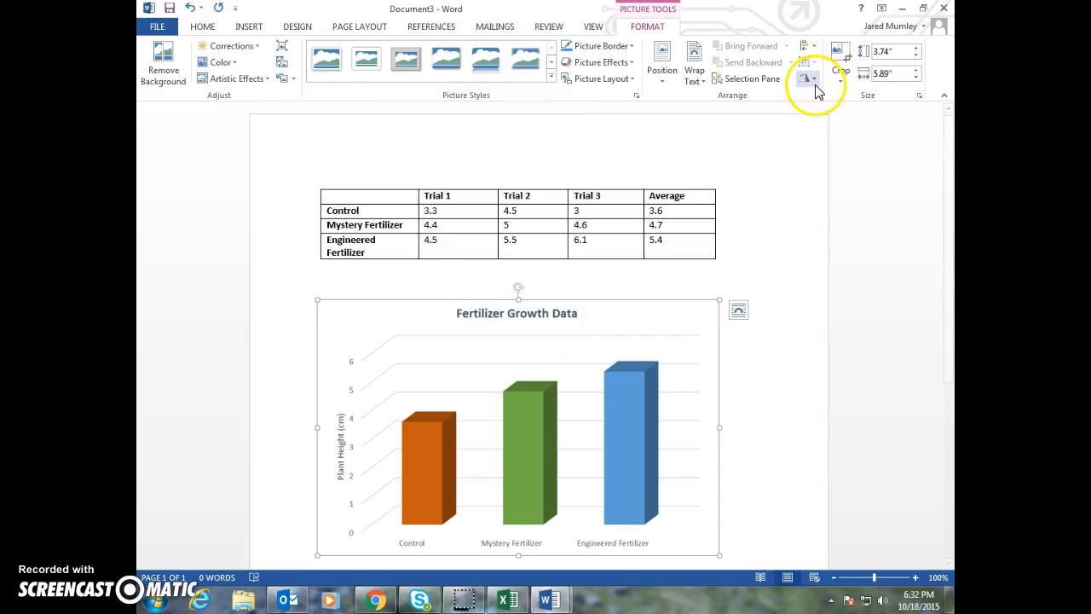
Clear the open windows off the desktop and move the Fertilizer Table and Fertilizer Graph files to an empty area beside the other icons
click(905, 13)
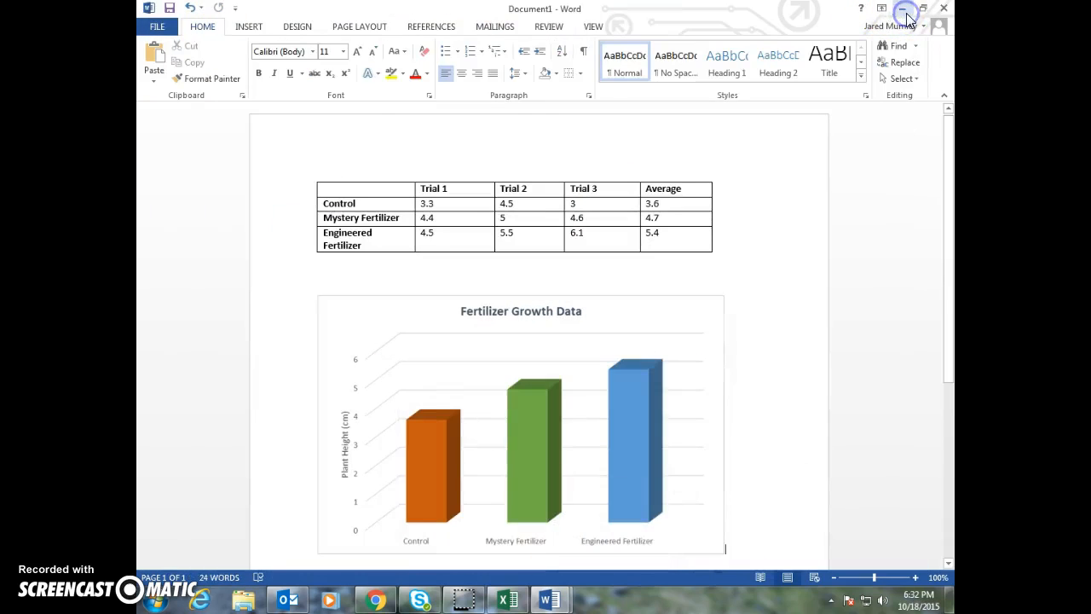
click(906, 13)
click(905, 13)
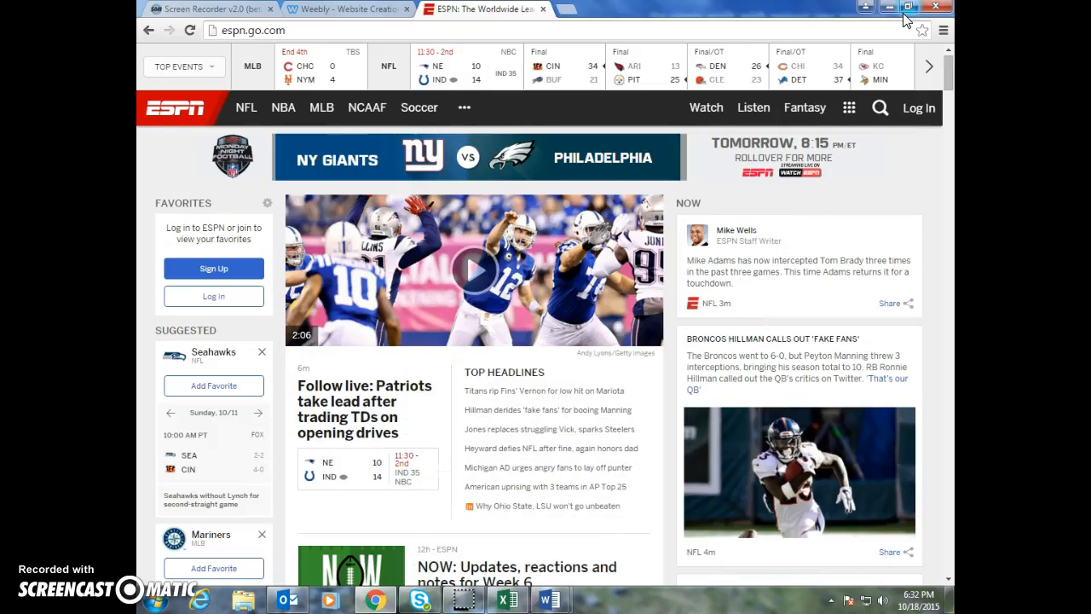
click(928, 11)
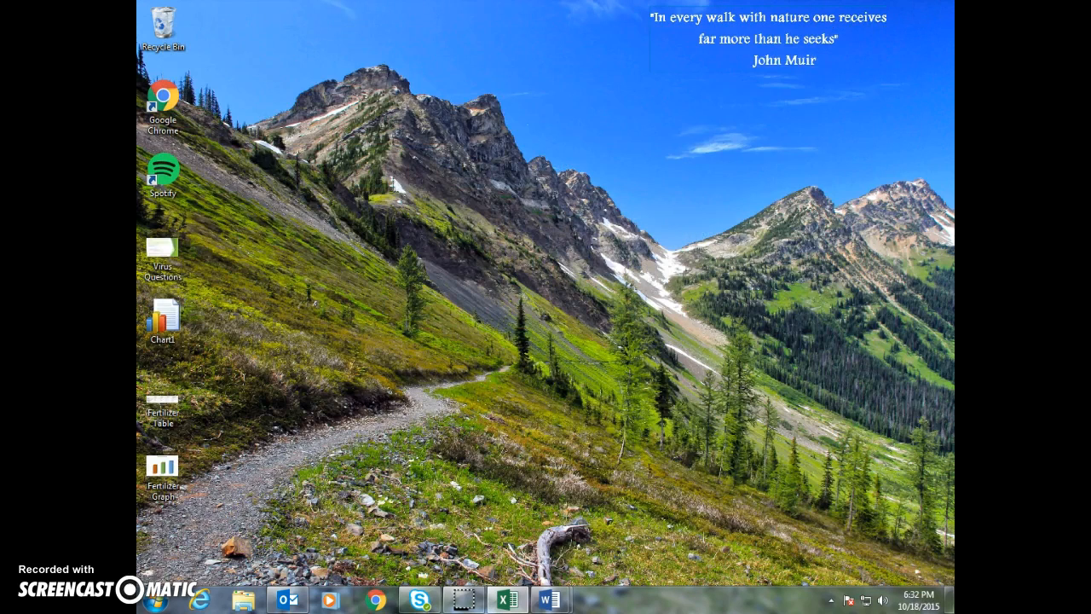
drag(233, 517, 432, 254)
click(513, 261)
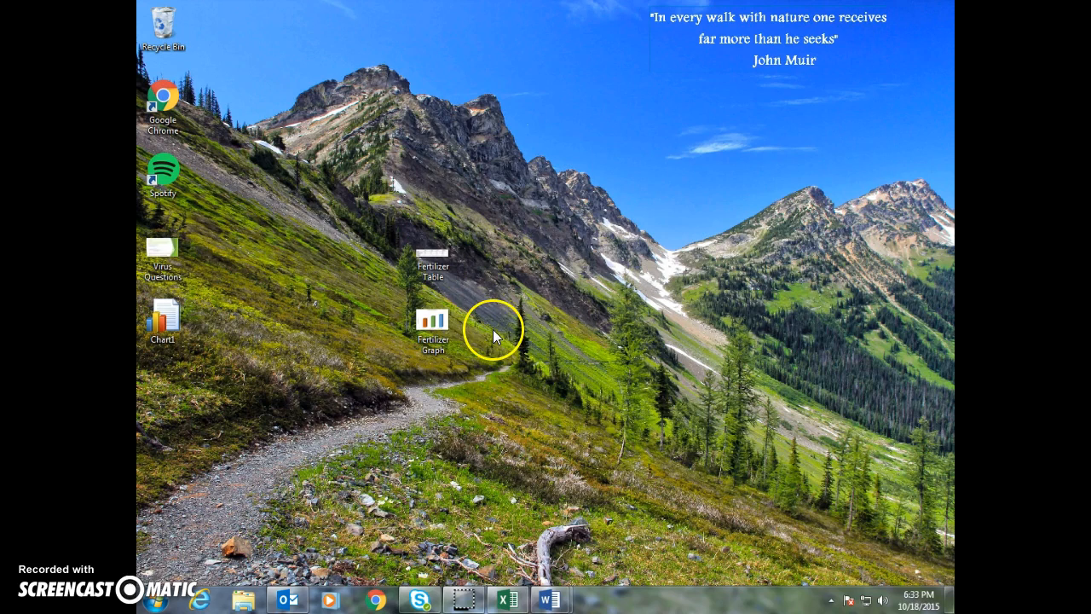
Open Weebly in Chrome, dismiss the website categorization dialog, and open the second site under My Sites for editing
click(375, 600)
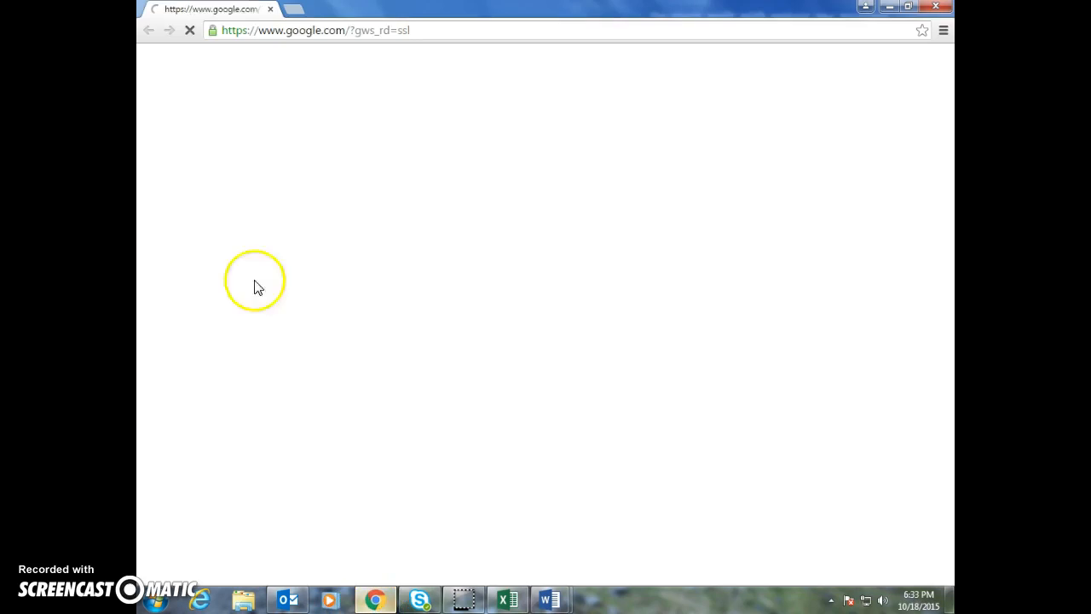
click(312, 31)
text(we)
key(Return)
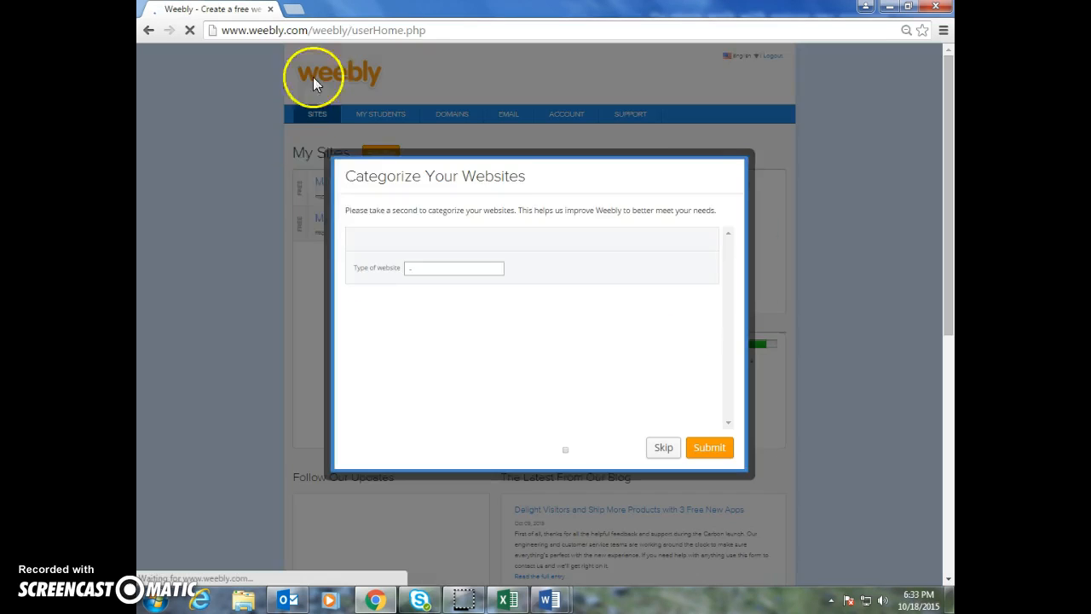
click(745, 158)
click(321, 223)
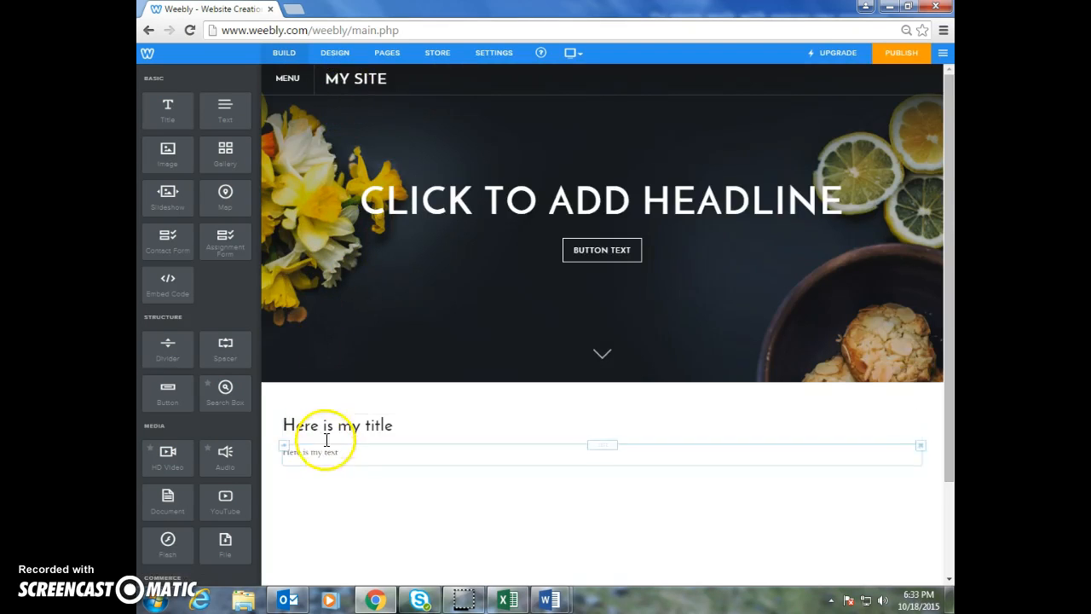
Open the Fertilizer Investigation page and add a bold, underlined, enlarged "Data" heading in a new text block below the Procedure section
click(301, 81)
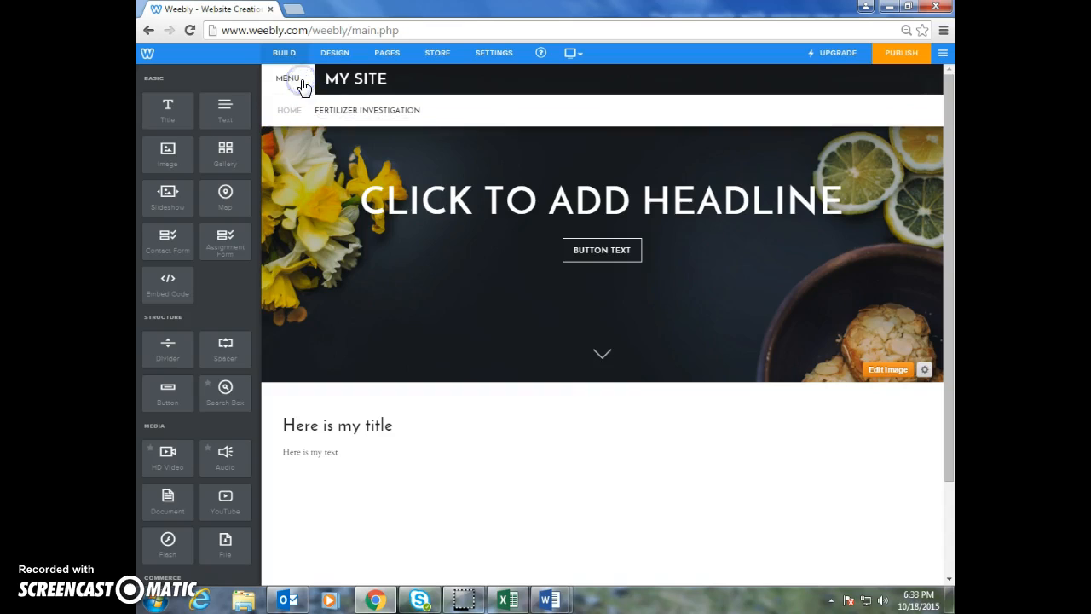
click(348, 110)
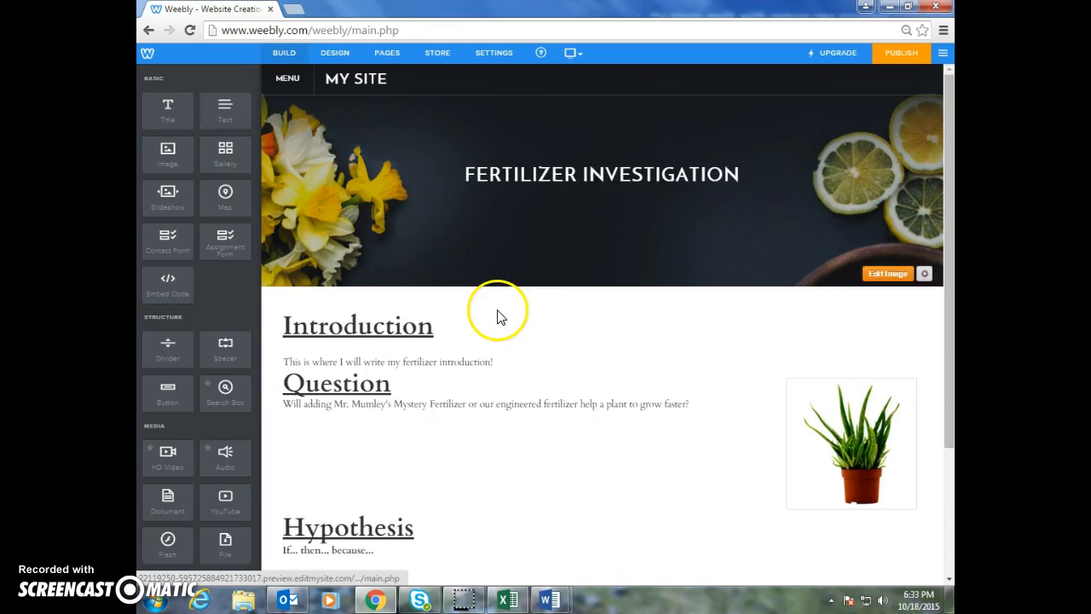
scroll(495, 310, down, 2)
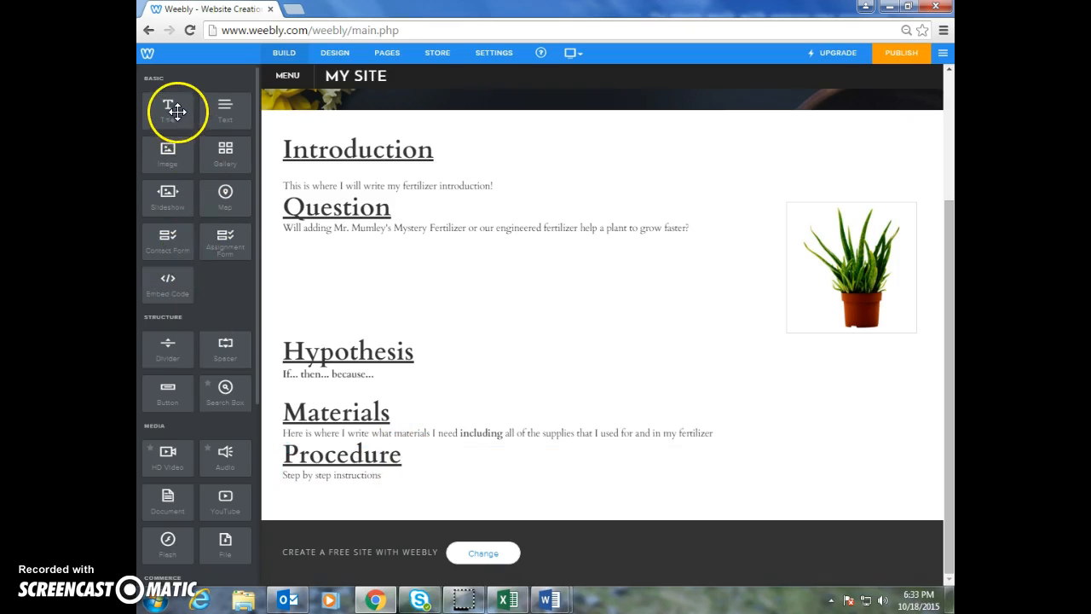
drag(214, 109, 315, 506)
click(317, 501)
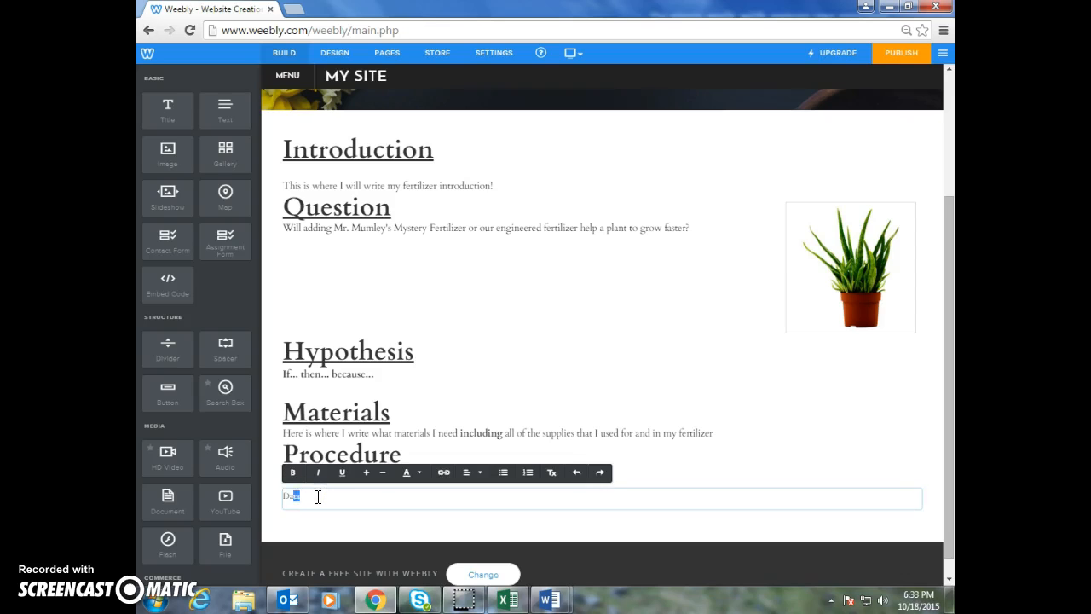
click(300, 476)
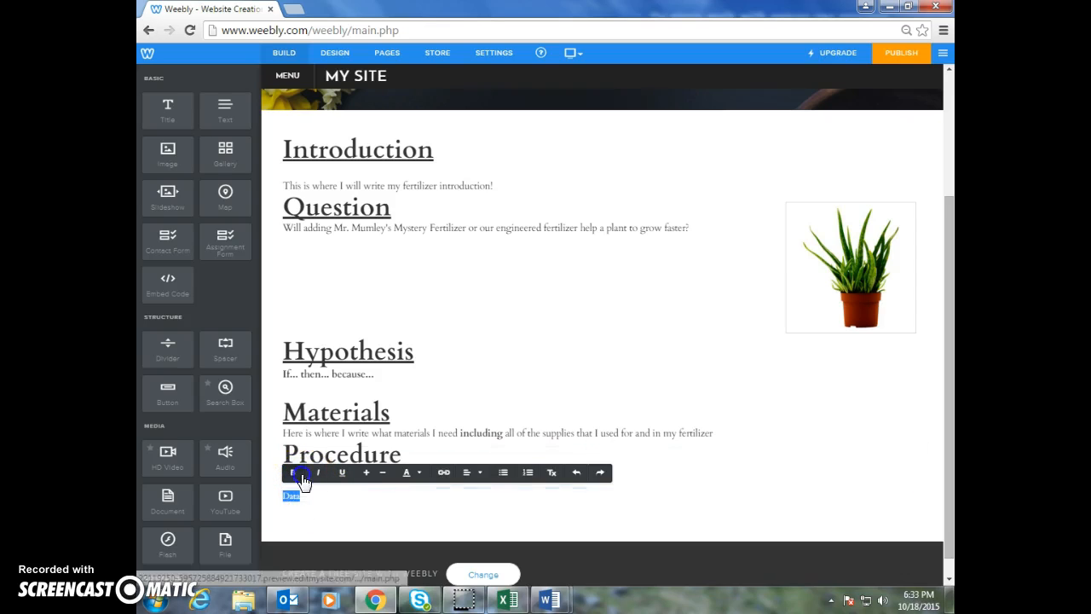
click(368, 473)
click(367, 473)
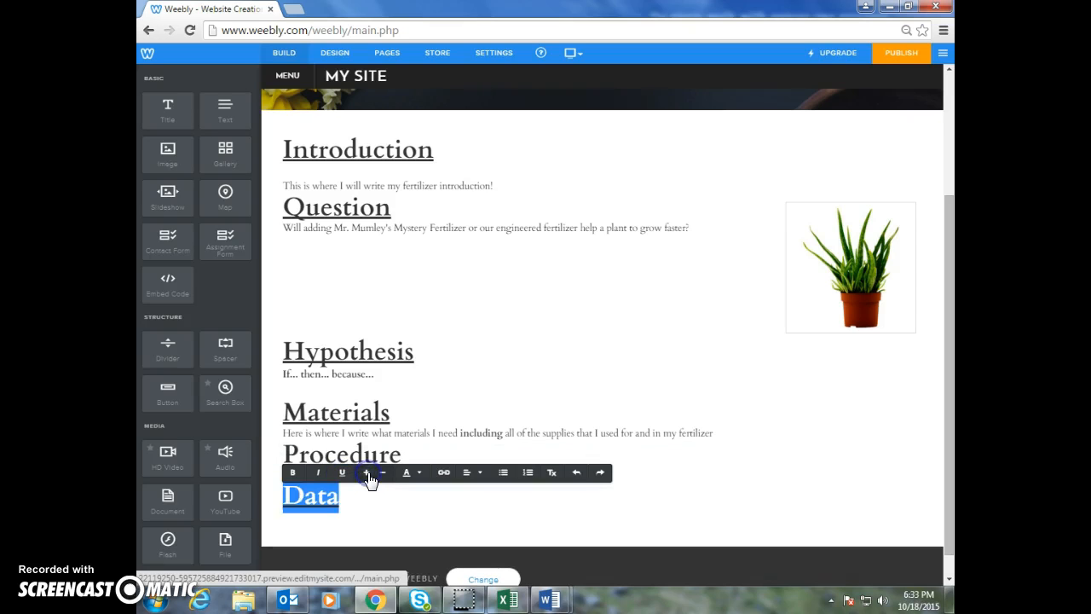
click(342, 473)
click(349, 499)
Add an image element below the Data heading, filled with the Fertilizer Table PNG from the Desktop, and enlarge it to nearly the content width
scroll(349, 499, down, 1)
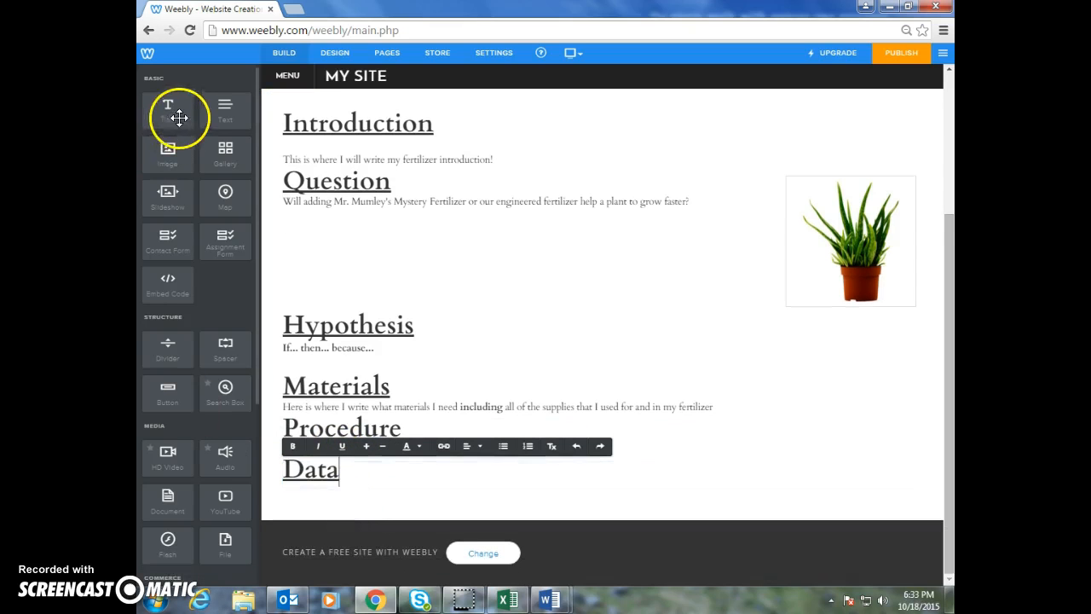
drag(171, 151, 309, 482)
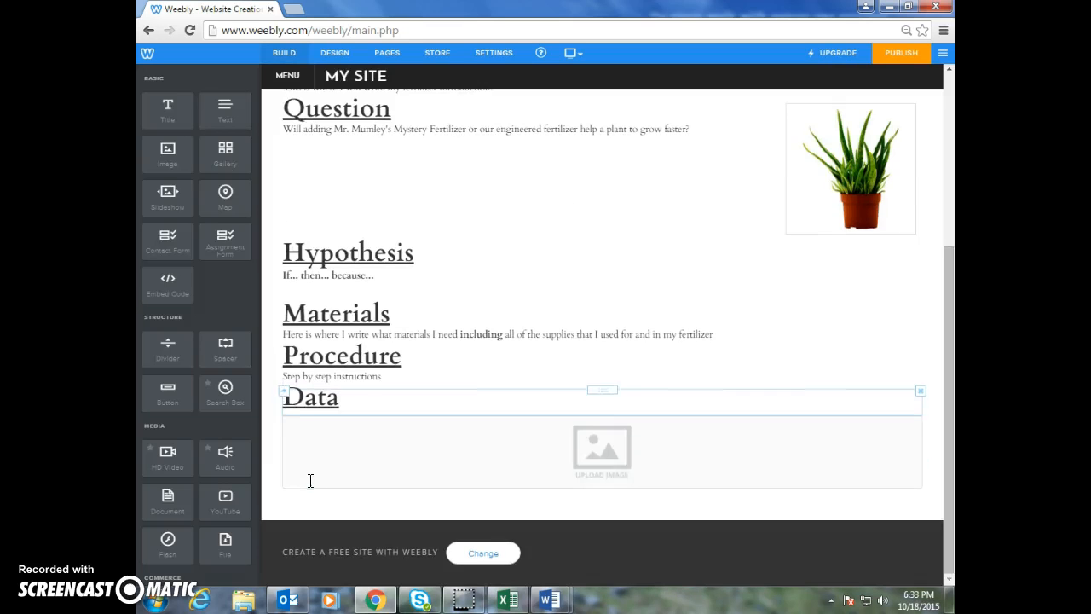
click(620, 462)
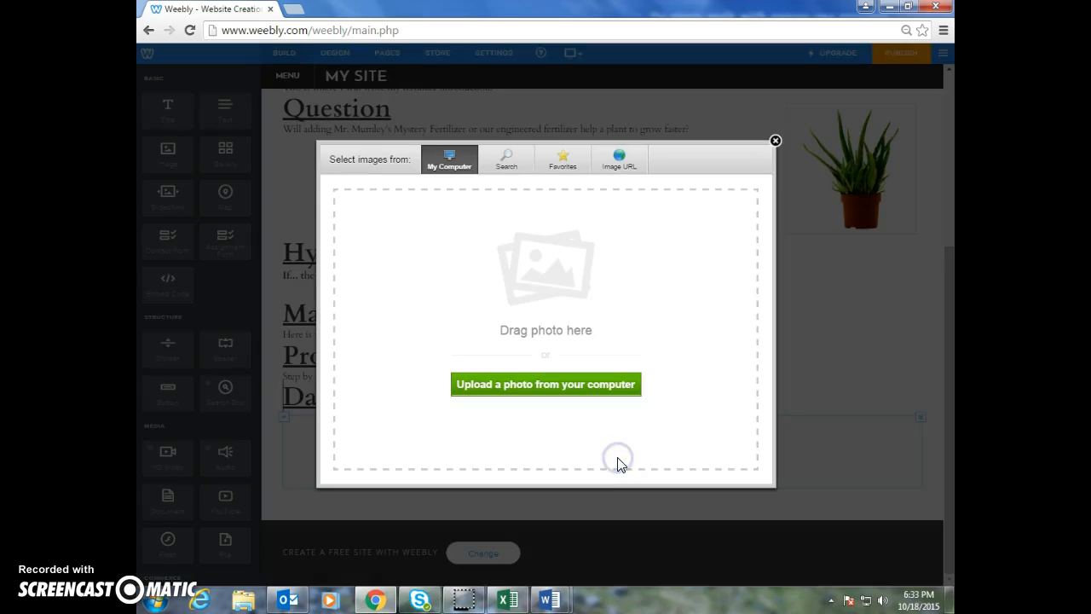
click(546, 386)
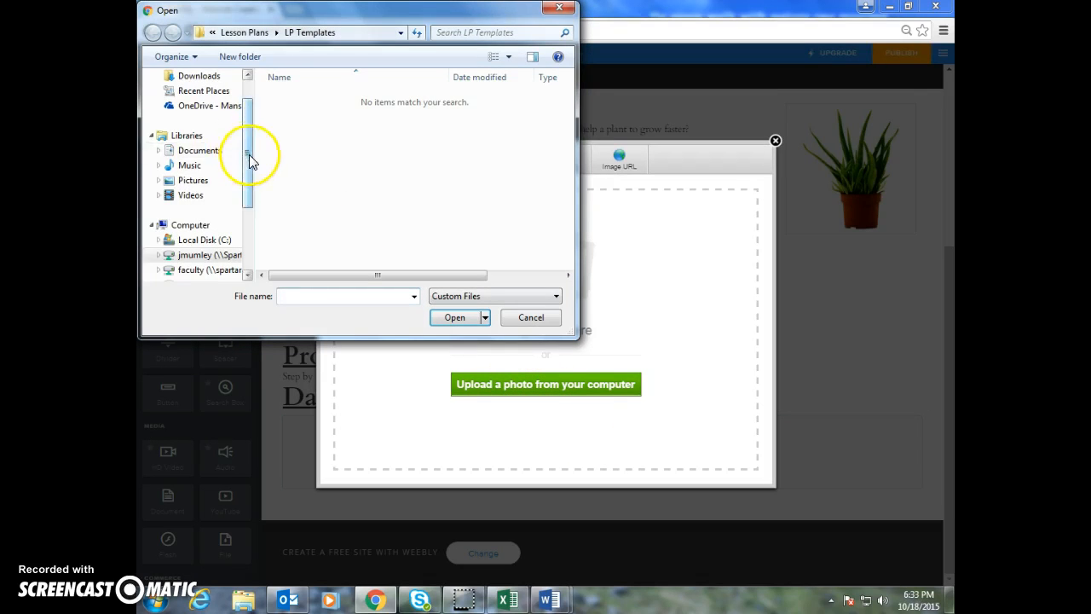
drag(250, 160, 251, 109)
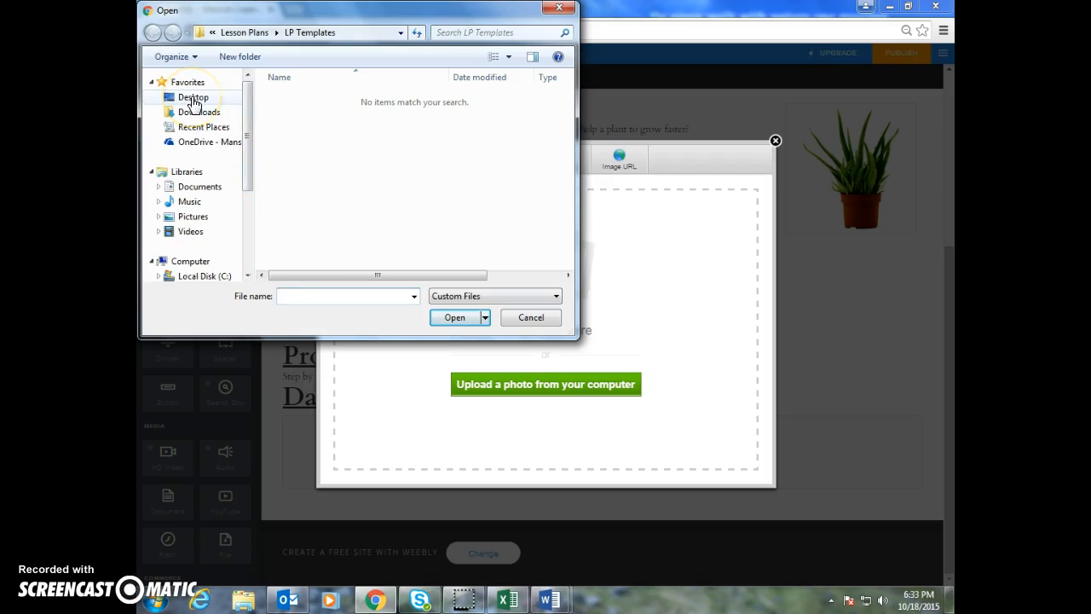
click(192, 98)
click(284, 183)
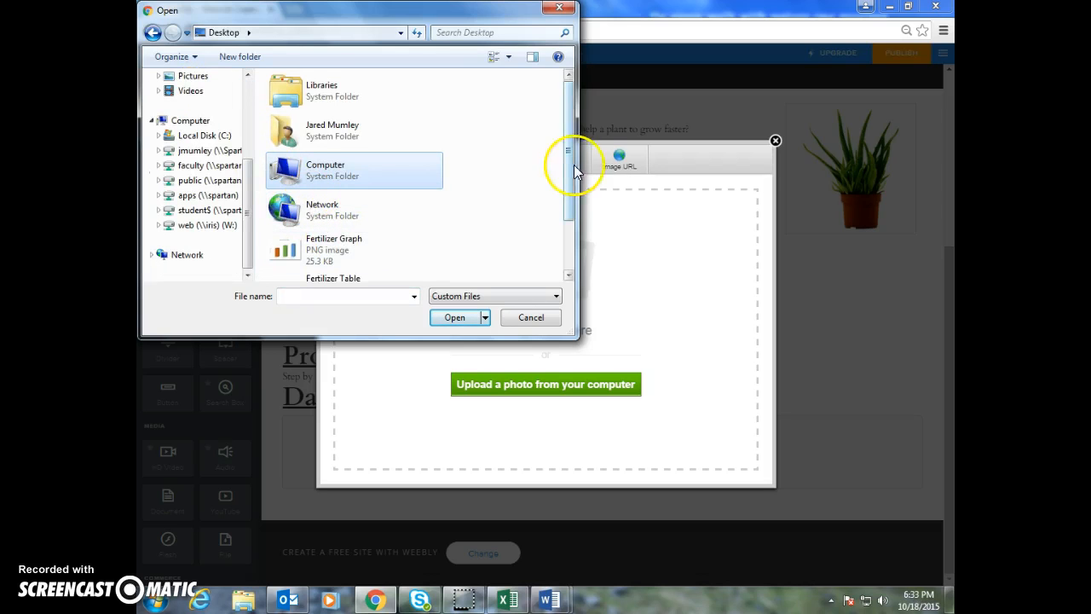
drag(575, 182, 567, 243)
double_click(271, 212)
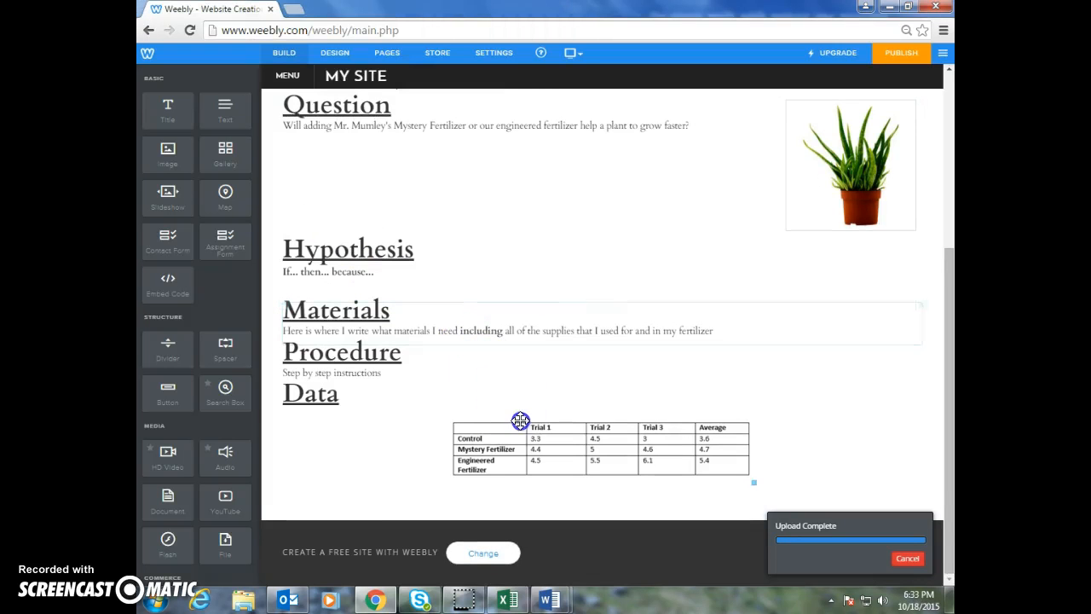
drag(744, 481, 799, 532)
Add a second image element beneath the table and upload the Fertilizer Graph PNG from the Desktop into it
scroll(541, 434, down, 1)
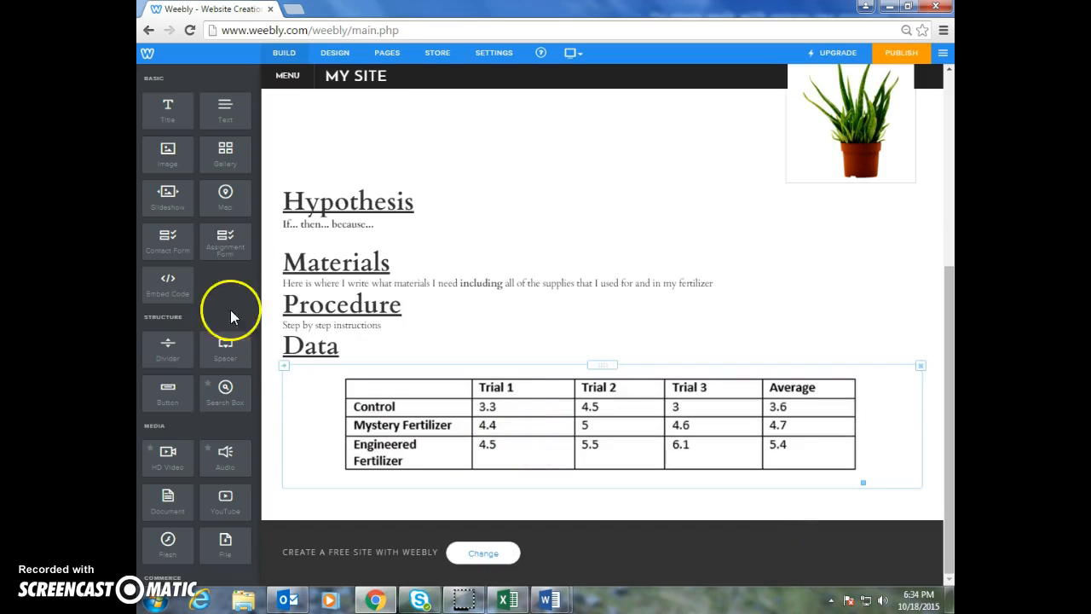
drag(171, 148, 339, 420)
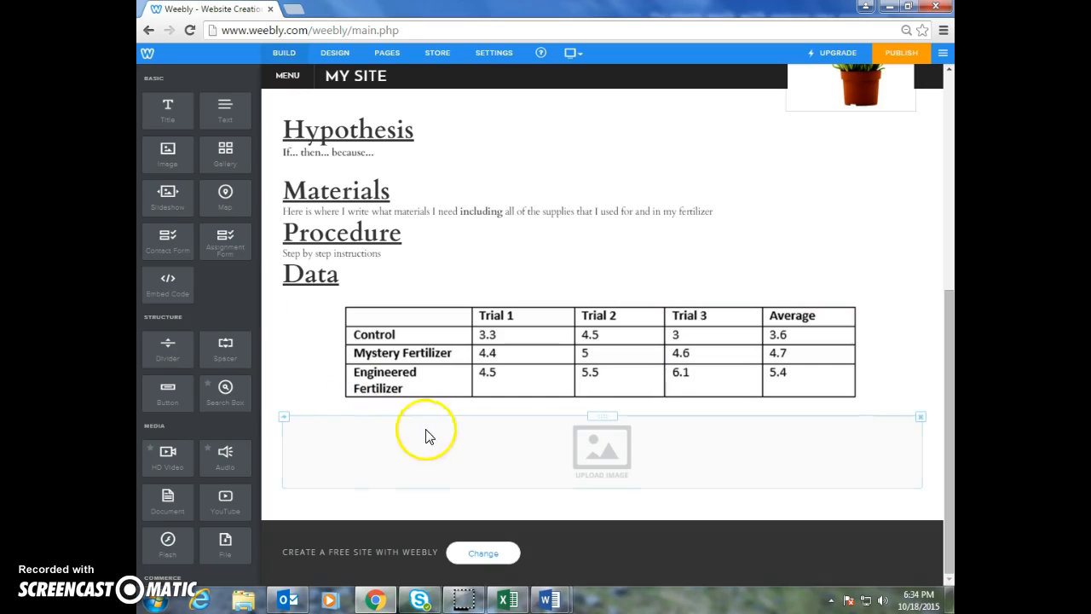
click(603, 460)
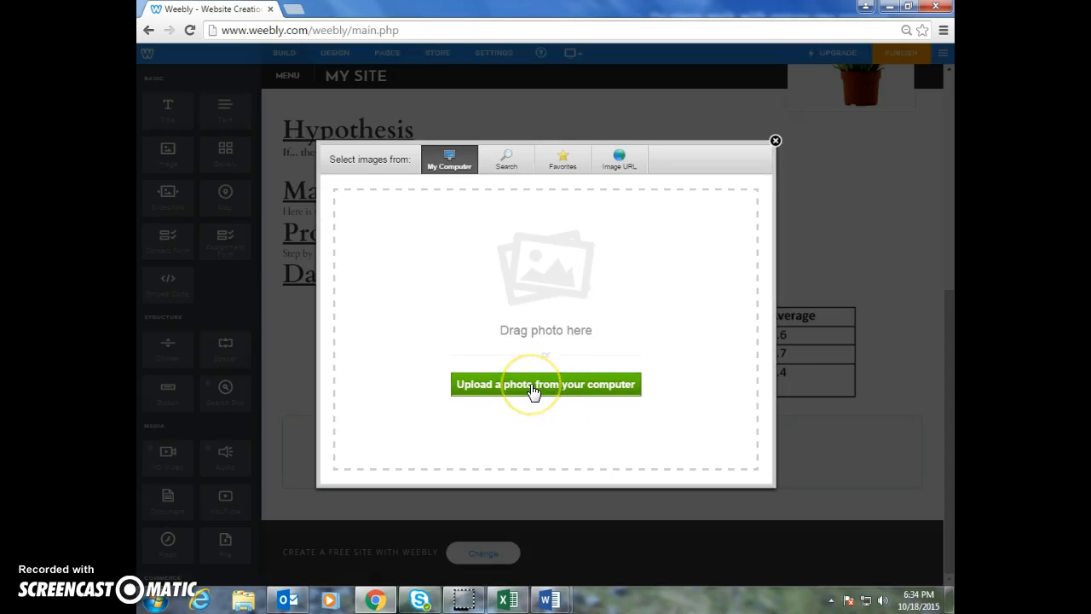
click(534, 391)
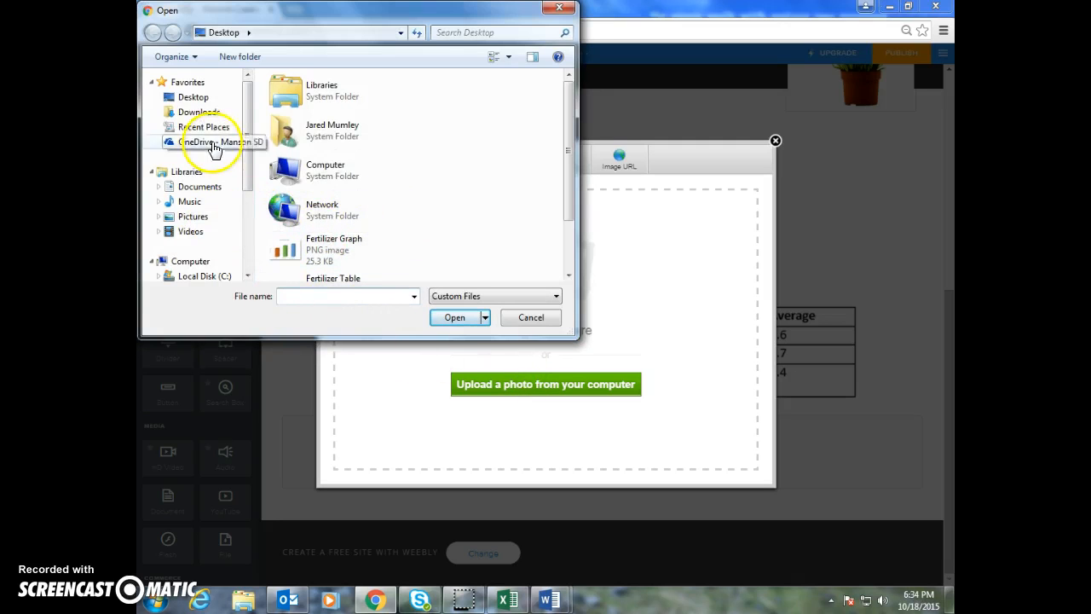
click(202, 99)
drag(569, 149, 567, 196)
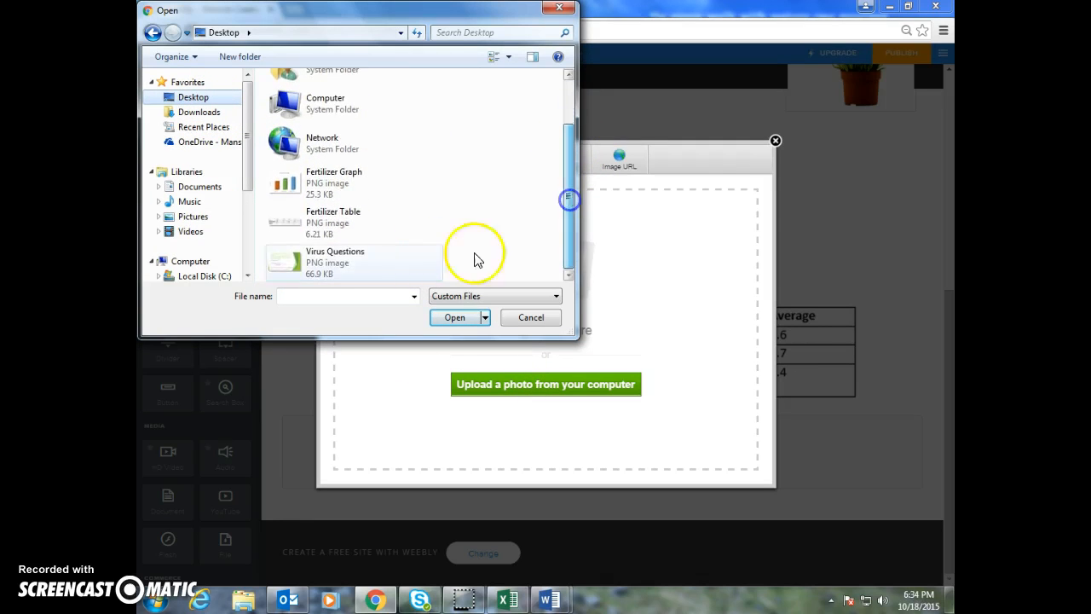
double_click(306, 187)
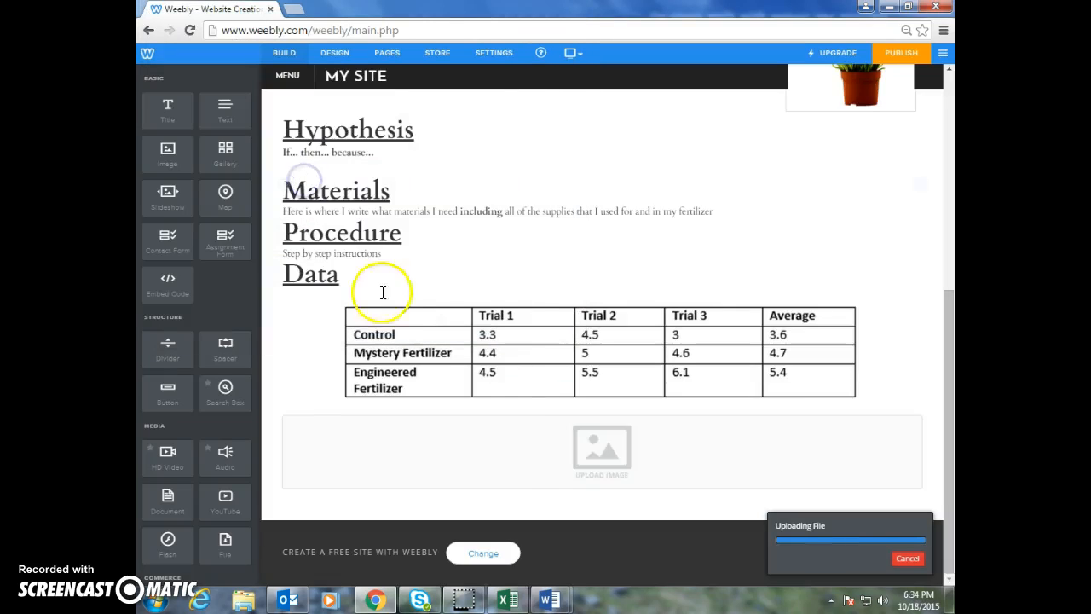
scroll(547, 433, down, 2)
Enlarge the Fertilizer Growth Data chart image directly on the page, extending it in two stages
drag(751, 482, 816, 540)
scroll(816, 539, down, 2)
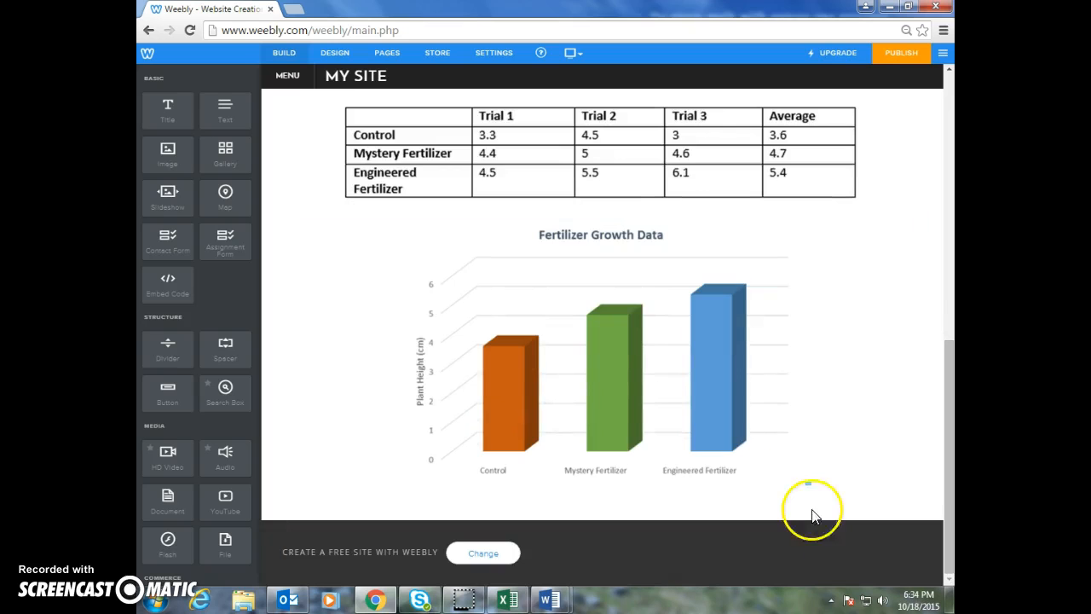
drag(808, 482, 819, 494)
scroll(820, 494, up, 7)
scroll(718, 407, up, 1)
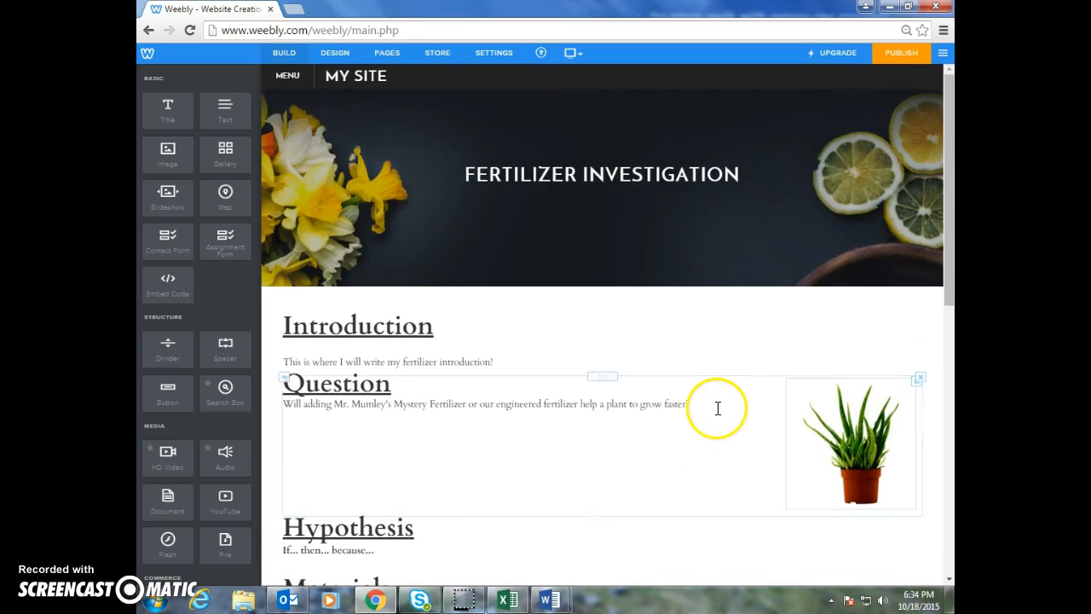
scroll(716, 407, down, 7)
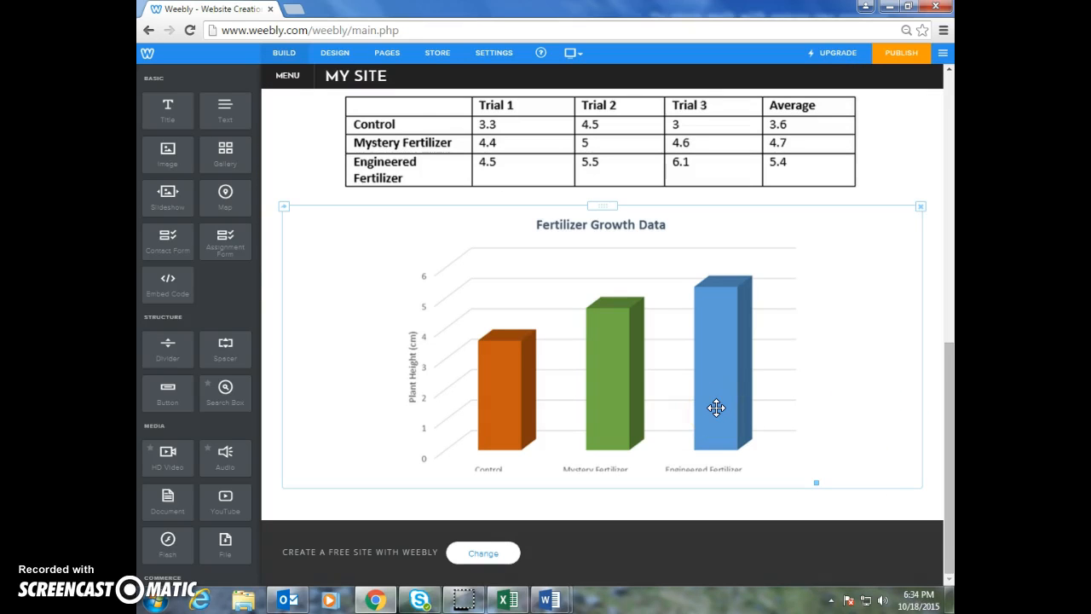
Try to scale the chart image down on the page so that its category labels fit inside the frame
click(725, 506)
click(665, 448)
drag(814, 480, 778, 525)
click(467, 415)
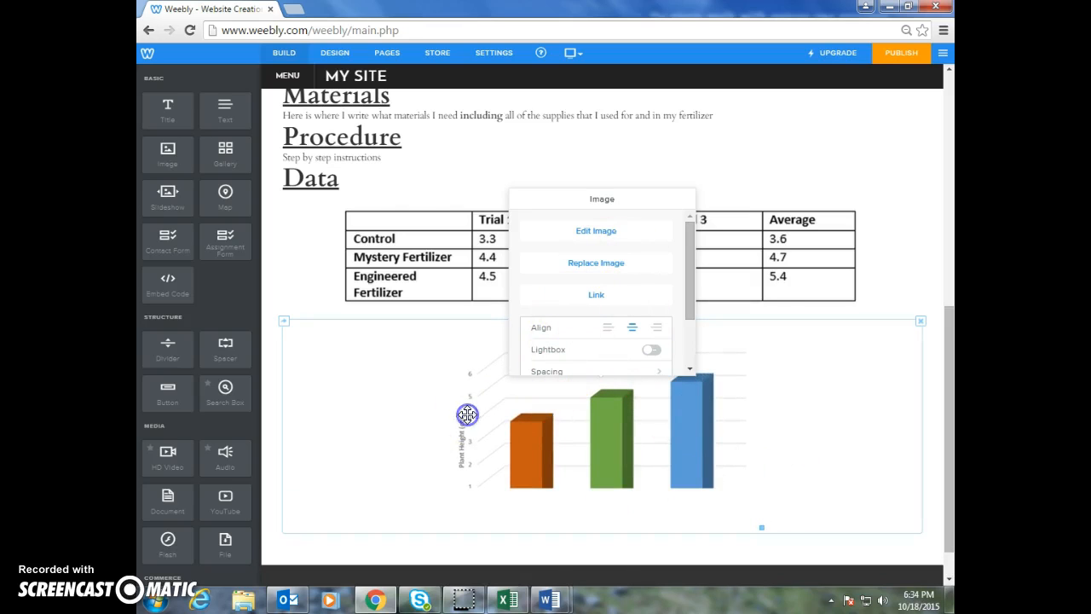
click(426, 236)
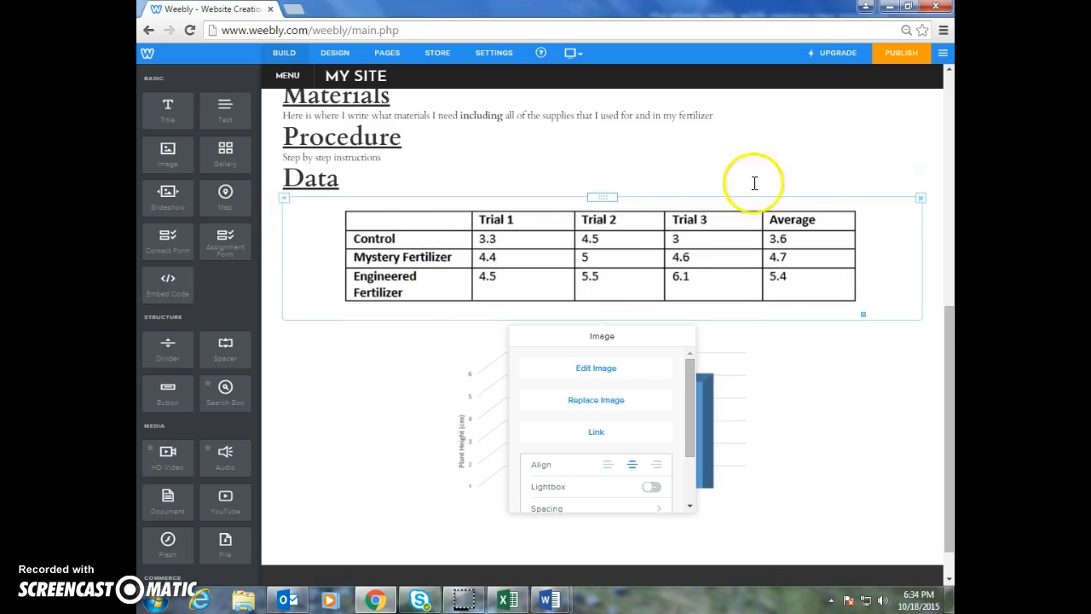
click(814, 146)
scroll(711, 456, down, 1)
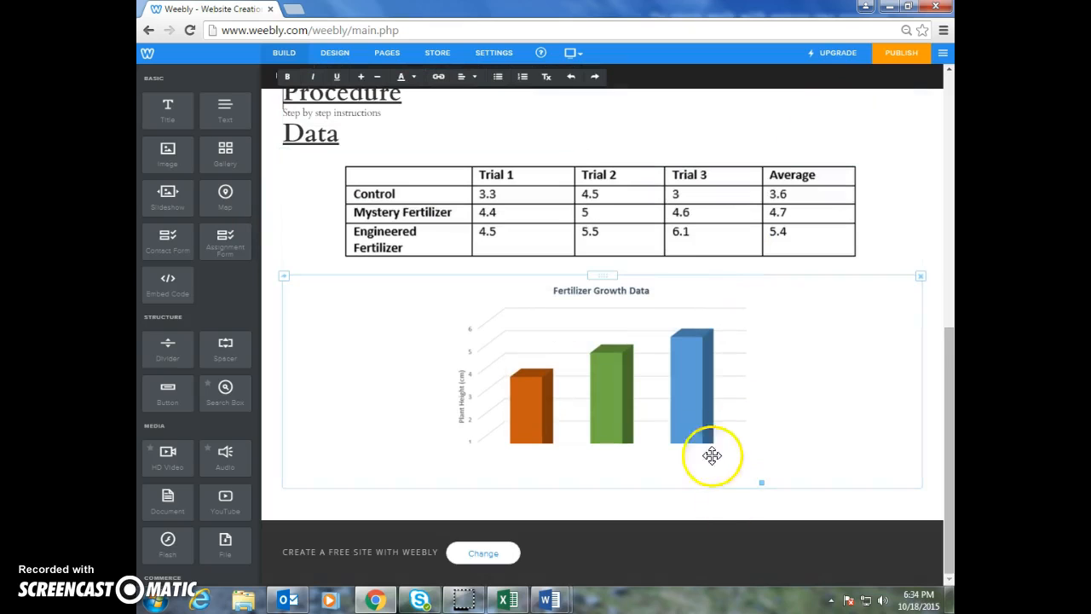
Try several sizes for the chart image on the page, reducing it to a small thumbnail below the table
click(673, 388)
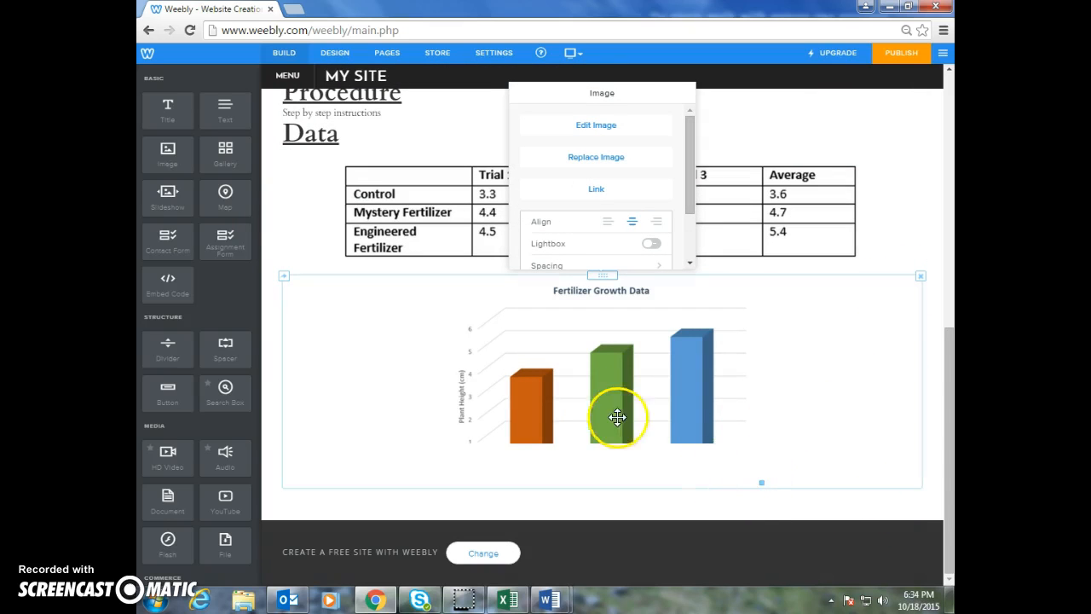
drag(761, 484, 870, 610)
drag(785, 504, 665, 511)
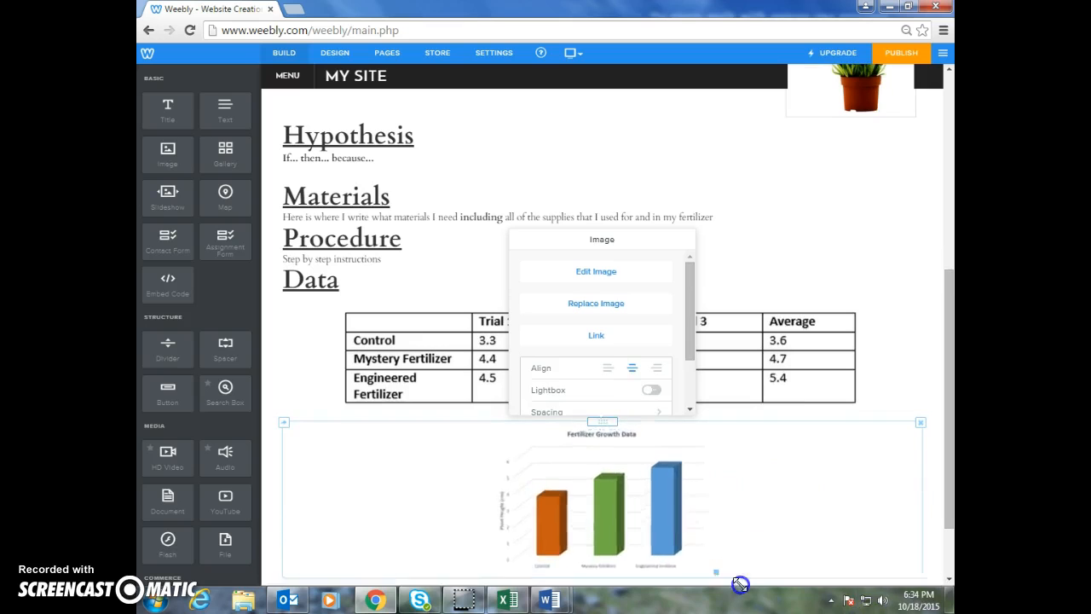
drag(767, 528, 948, 460)
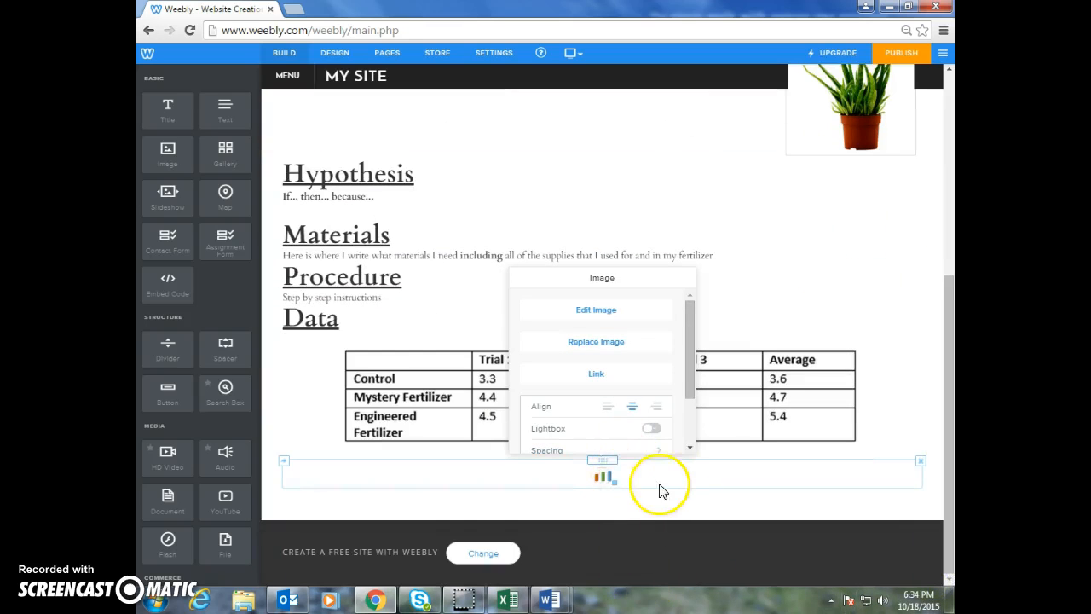
drag(630, 508, 690, 543)
scroll(580, 506, down, 1)
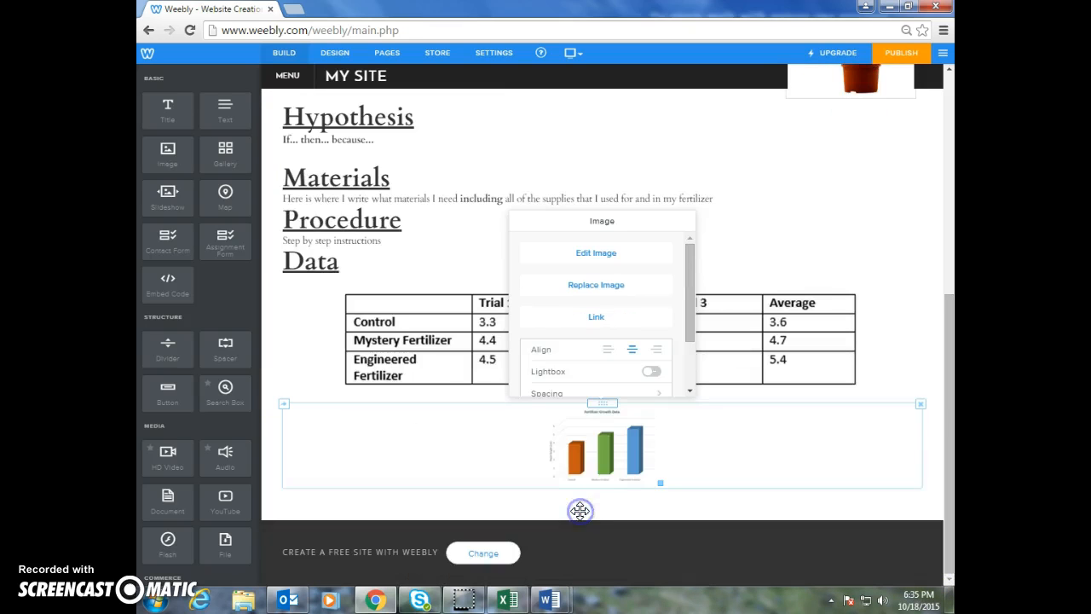
Open the chart thumbnail in the image editor, enlarge it to about 545 by 346 px, and save the edited image
click(595, 254)
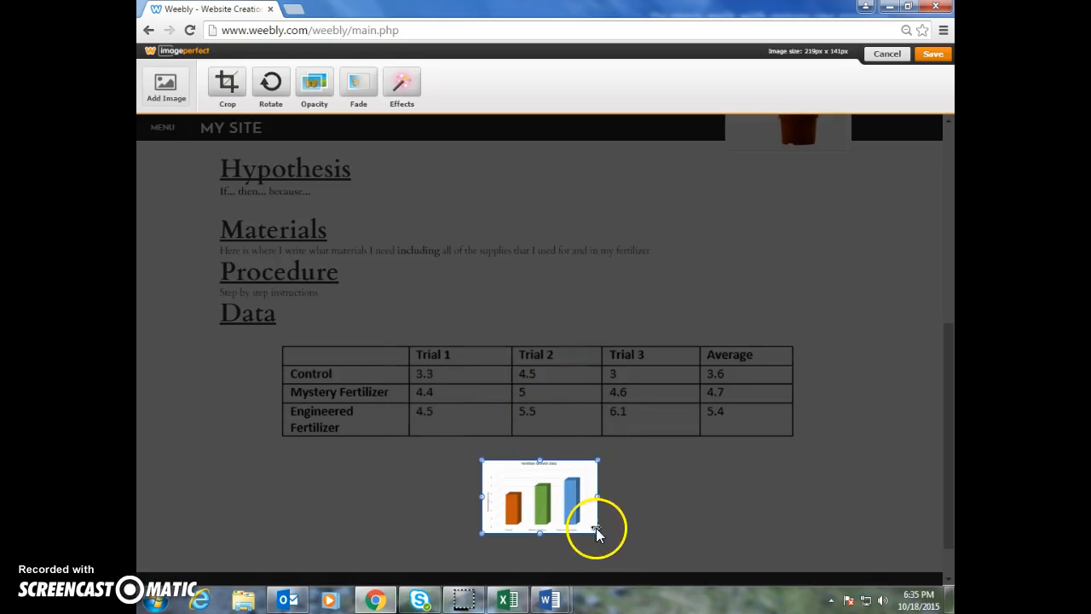
drag(597, 531, 671, 579)
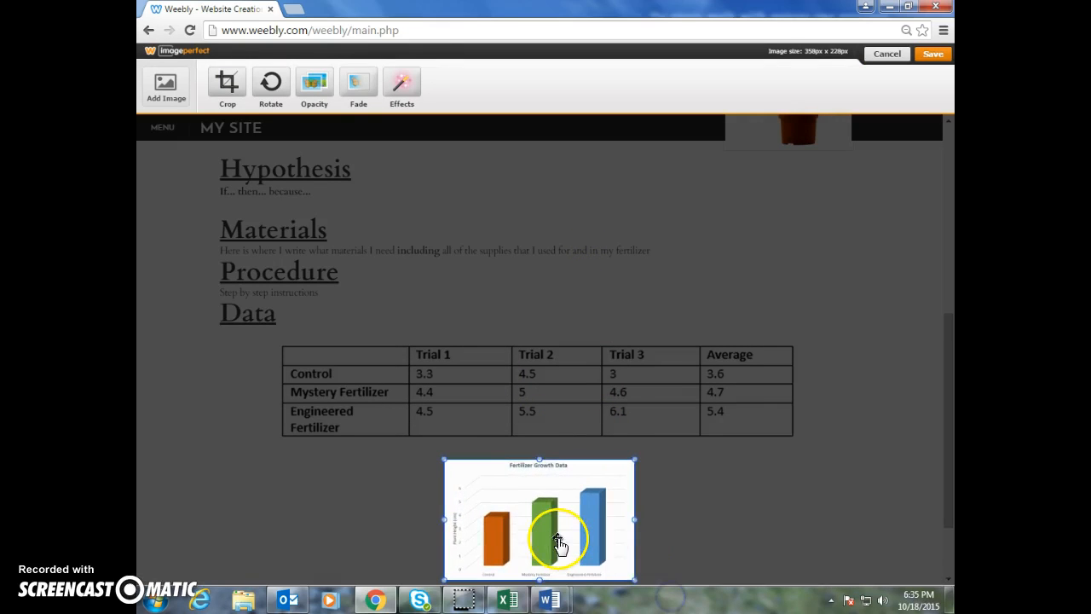
drag(634, 459, 734, 365)
click(885, 342)
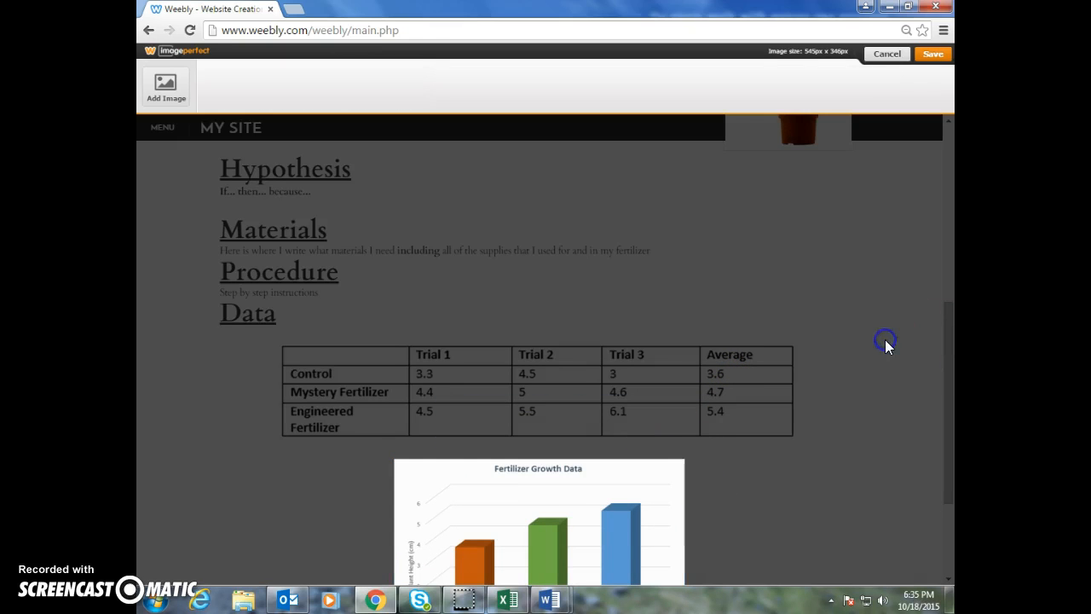
click(936, 77)
scroll(780, 348, up, 6)
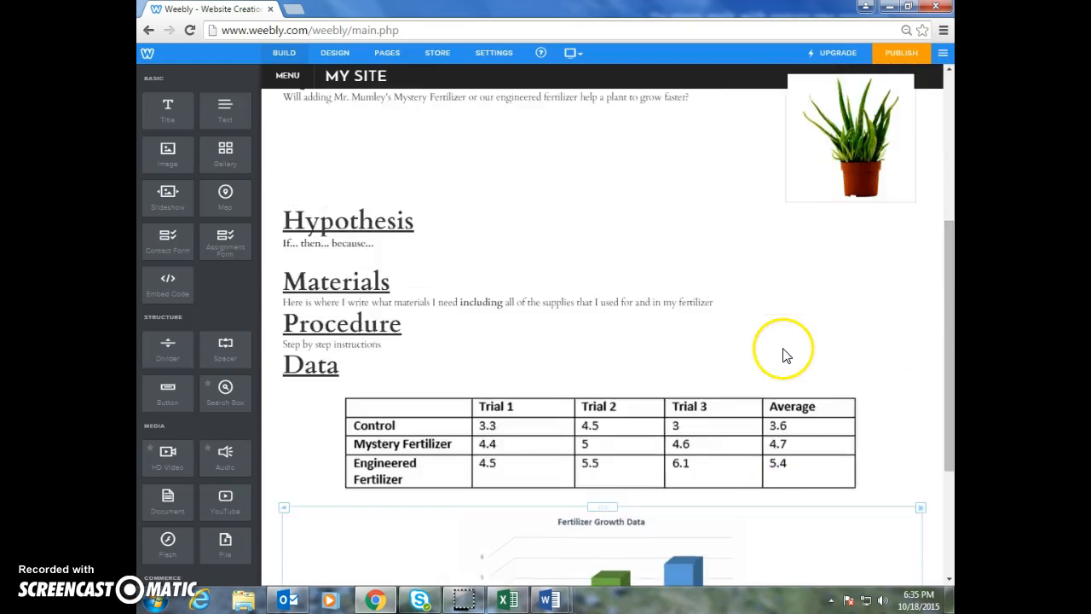
scroll(611, 319, down, 8)
scroll(611, 318, up, 7)
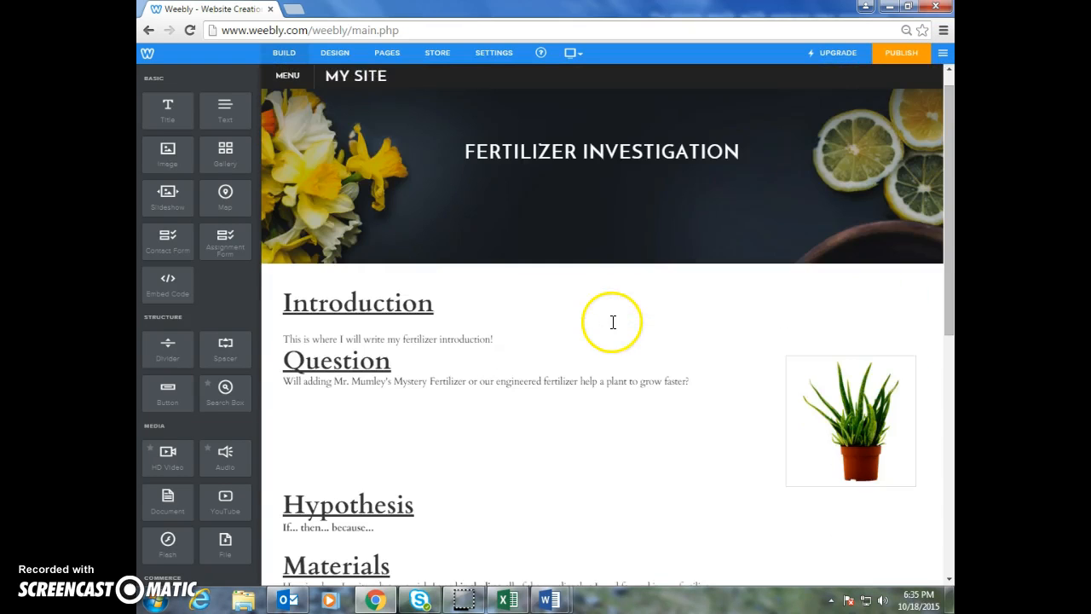